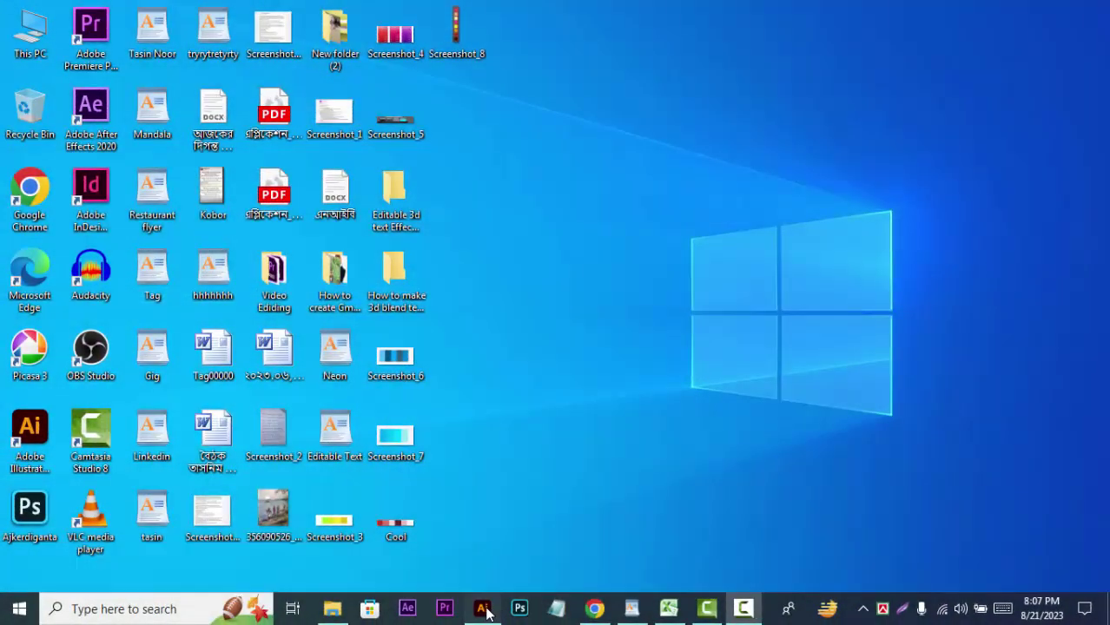
- Create a new 1280 × 720 px document and zoom out to show the whole artboard
{"action": "left_click", "coordinate": [484, 609]}
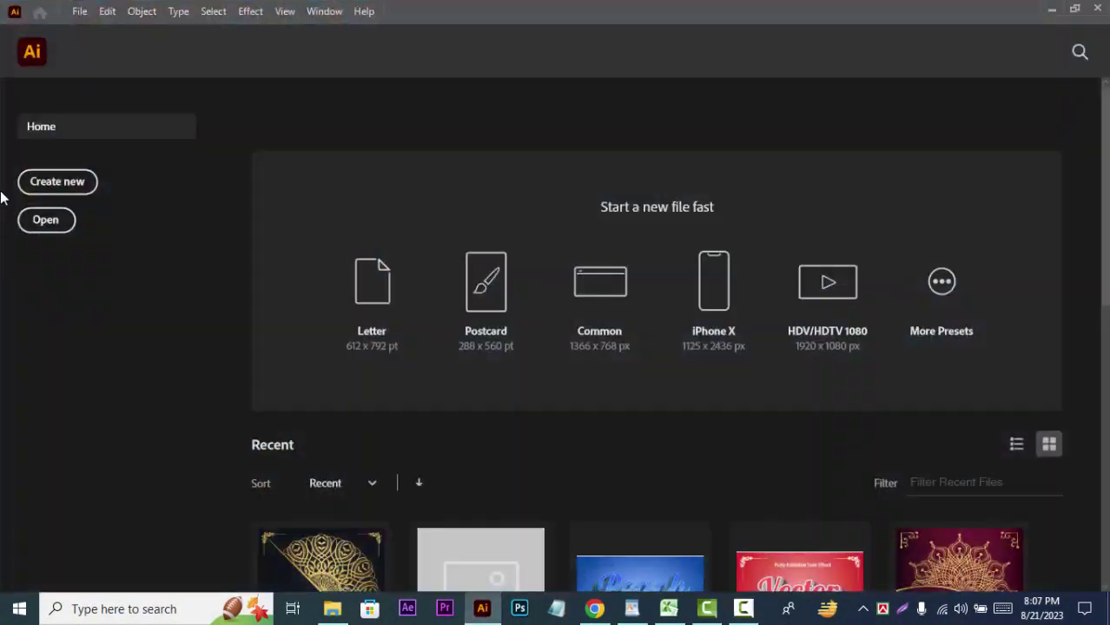
{"action": "left_click", "coordinate": [53, 184]}
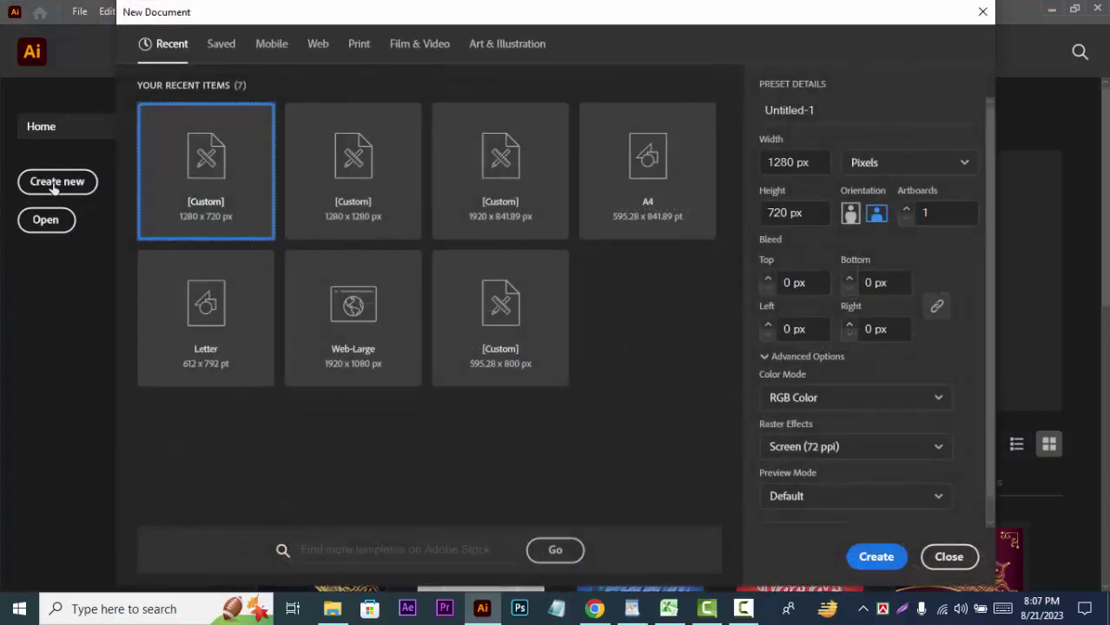
{"action": "left_click", "coordinate": [860, 557]}
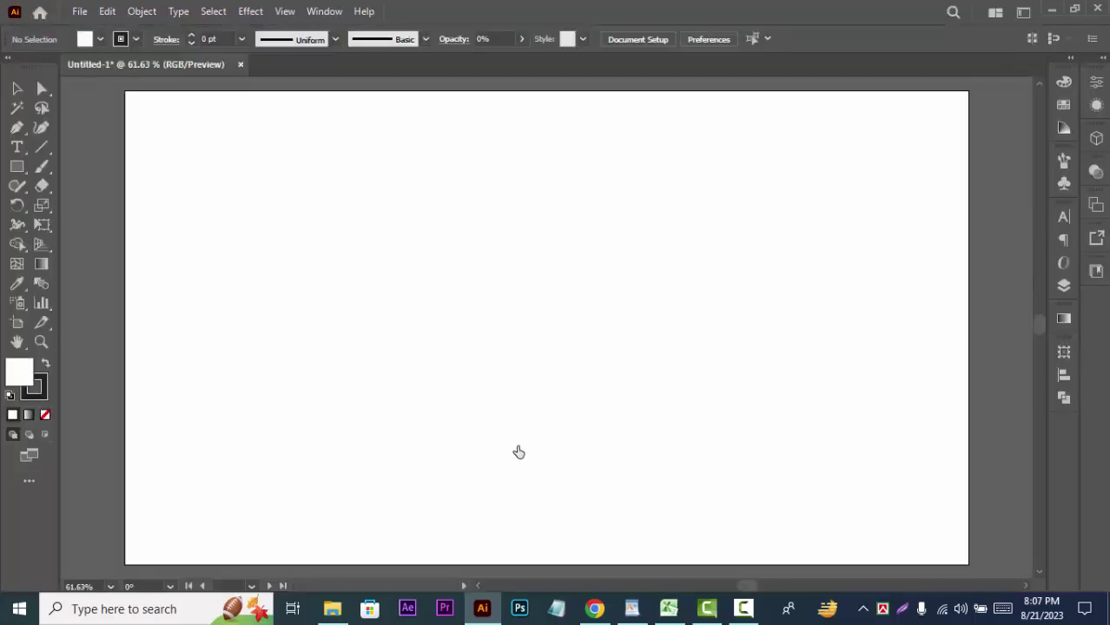
{"action": "key", "text": "ctrl+minus"}
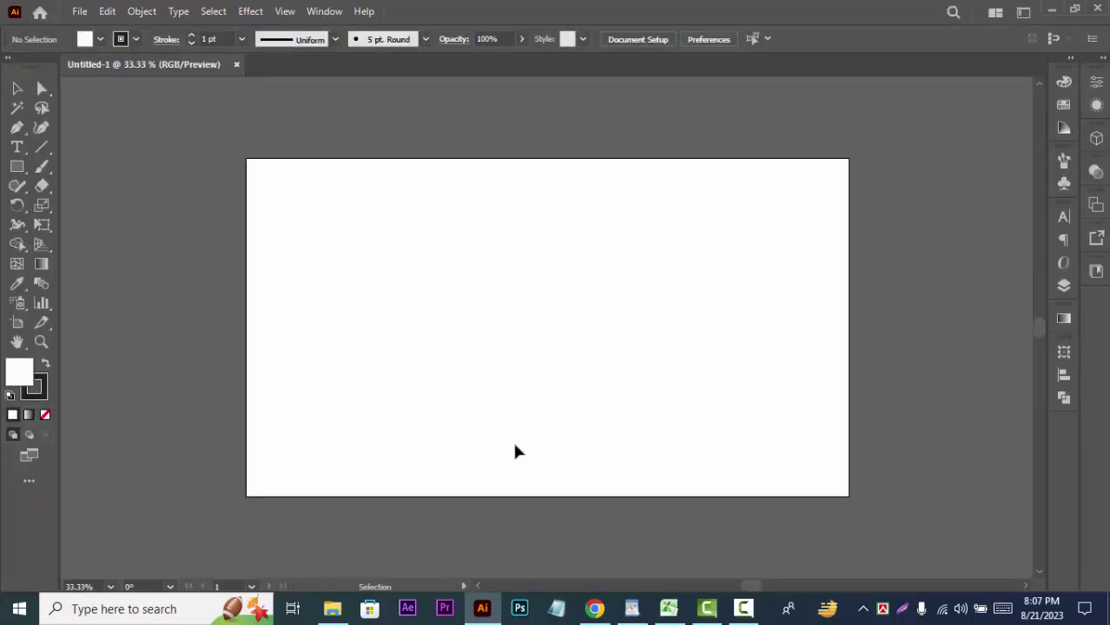
- Draw an artboard-sized rectangle with no stroke and a light grey fill
{"action": "left_click", "coordinate": [121, 39]}
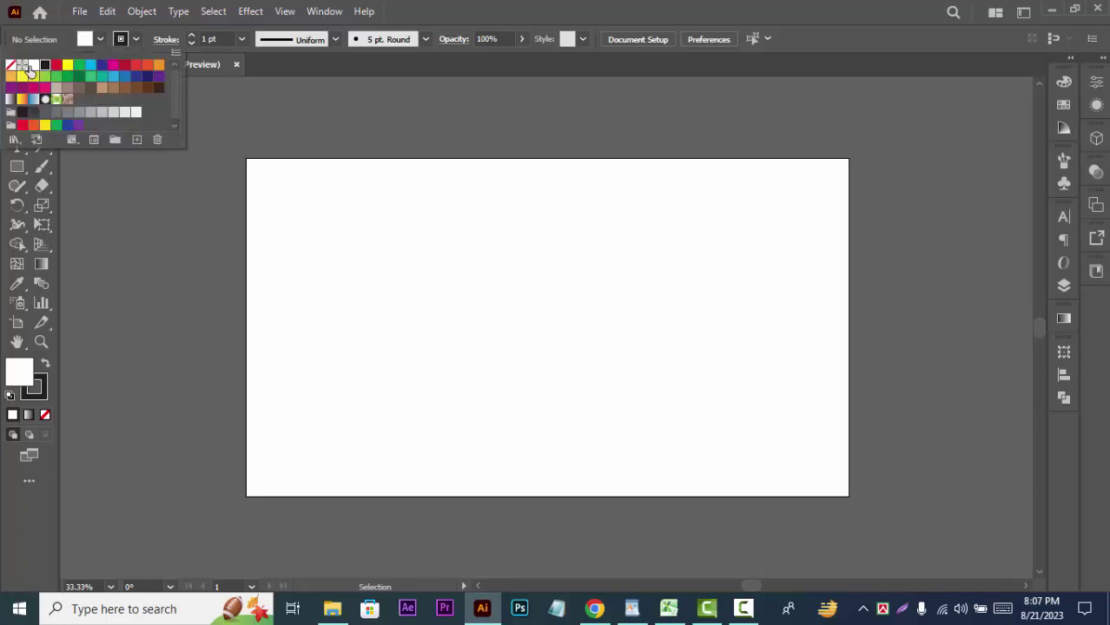
{"action": "left_click", "coordinate": [10, 65]}
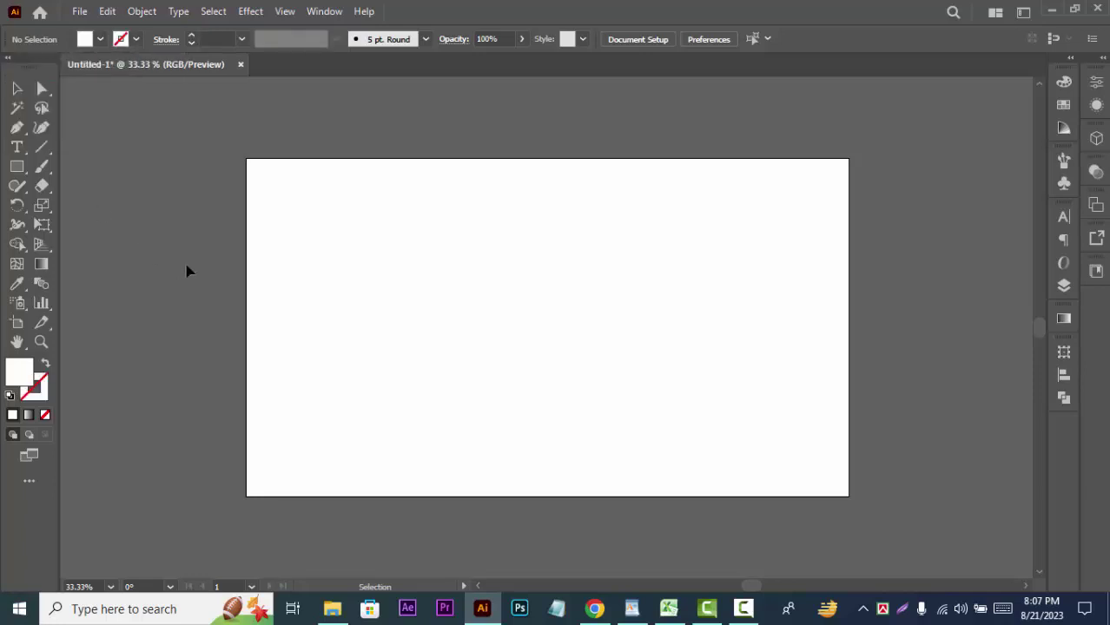
{"action": "left_click_drag", "start_coordinate": [186, 267], "coordinate": [127, 257]}
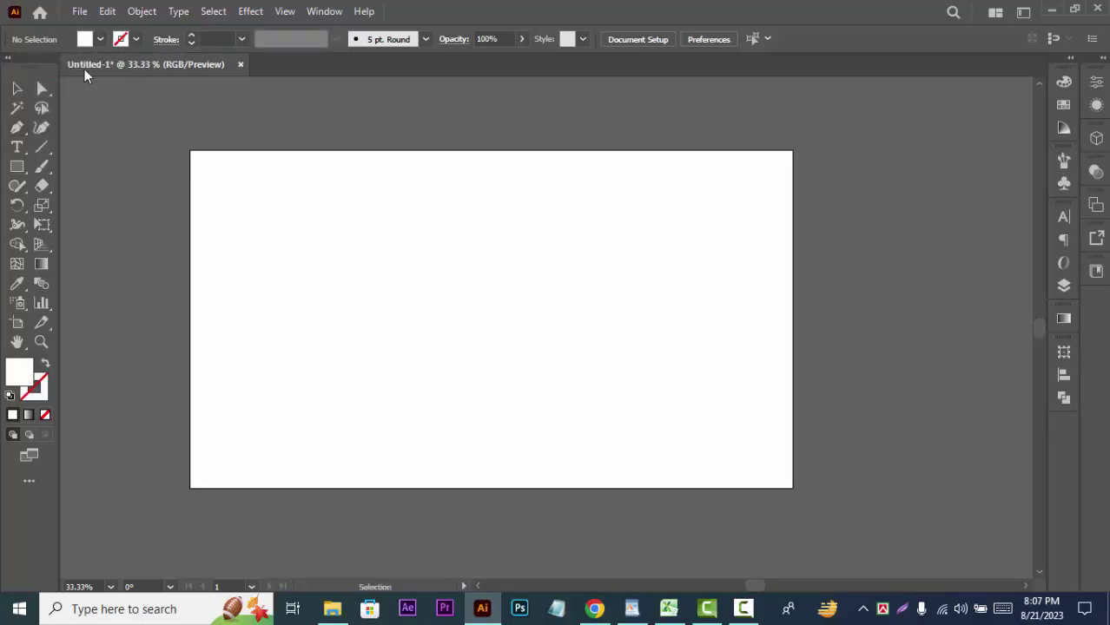
{"action": "left_click", "coordinate": [18, 169]}
{"action": "left_click_drag", "start_coordinate": [191, 152], "coordinate": [792, 487]}
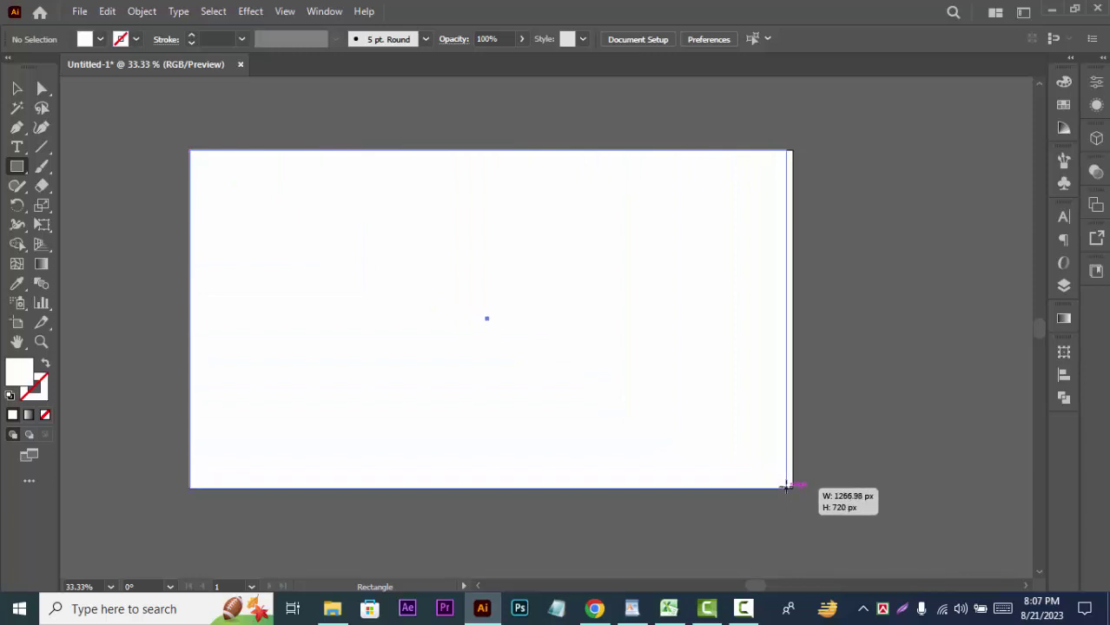
{"action": "left_click", "coordinate": [87, 39]}
{"action": "left_click", "coordinate": [124, 114]}
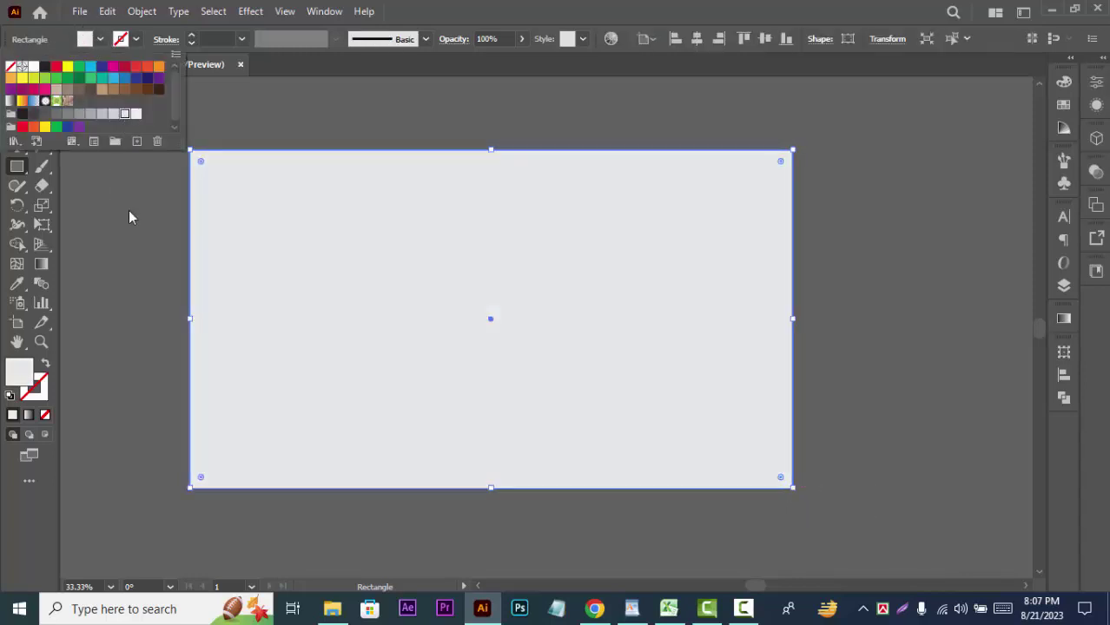
{"action": "key", "text": "Escape"}
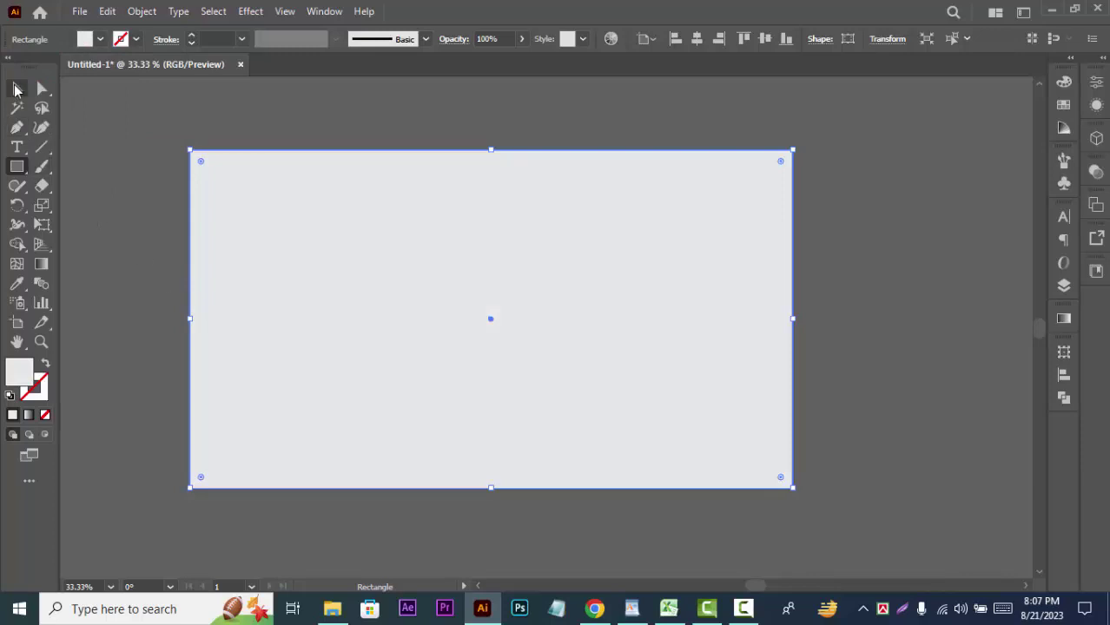
- Lock the grey background rectangle with Object > Lock > Selection
{"action": "left_click", "coordinate": [16, 90]}
{"action": "left_click", "coordinate": [90, 154]}
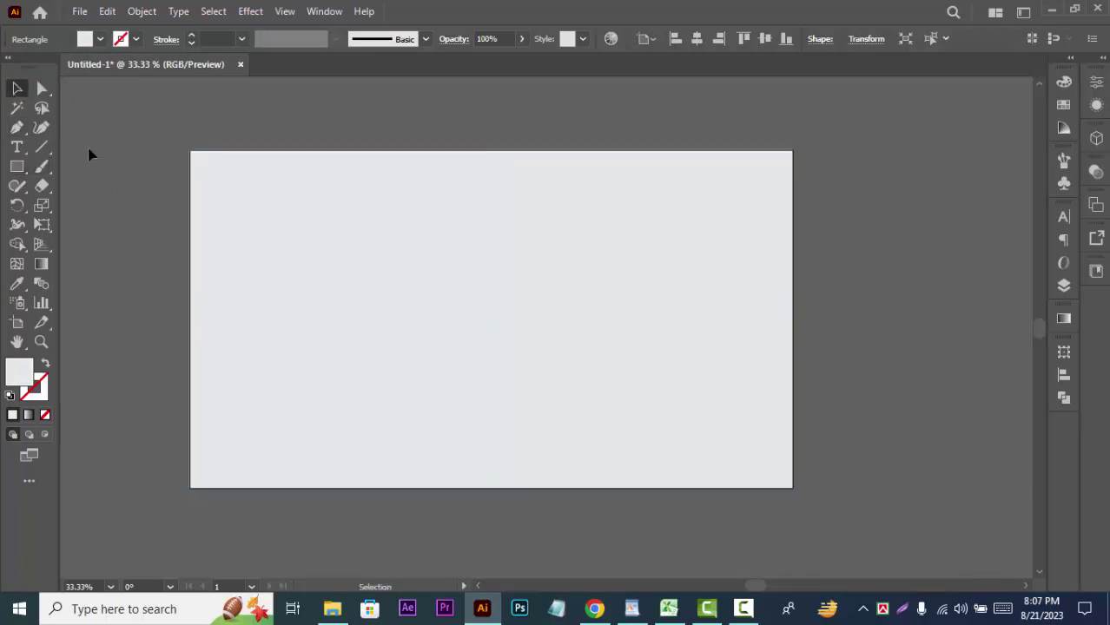
{"action": "left_click", "coordinate": [219, 269]}
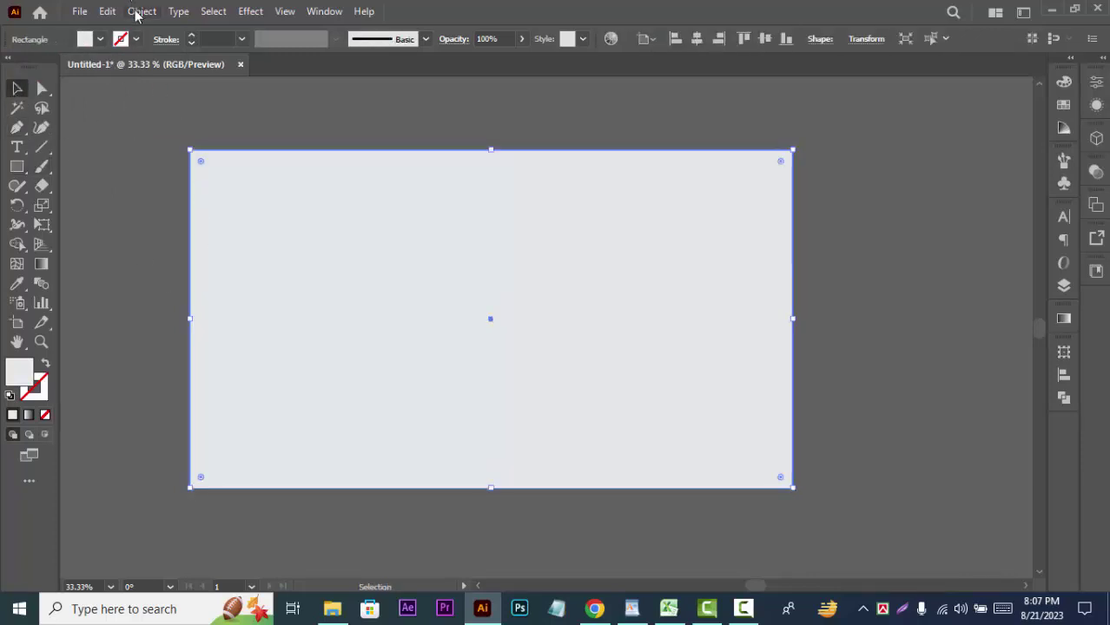
{"action": "left_click", "coordinate": [139, 12]}
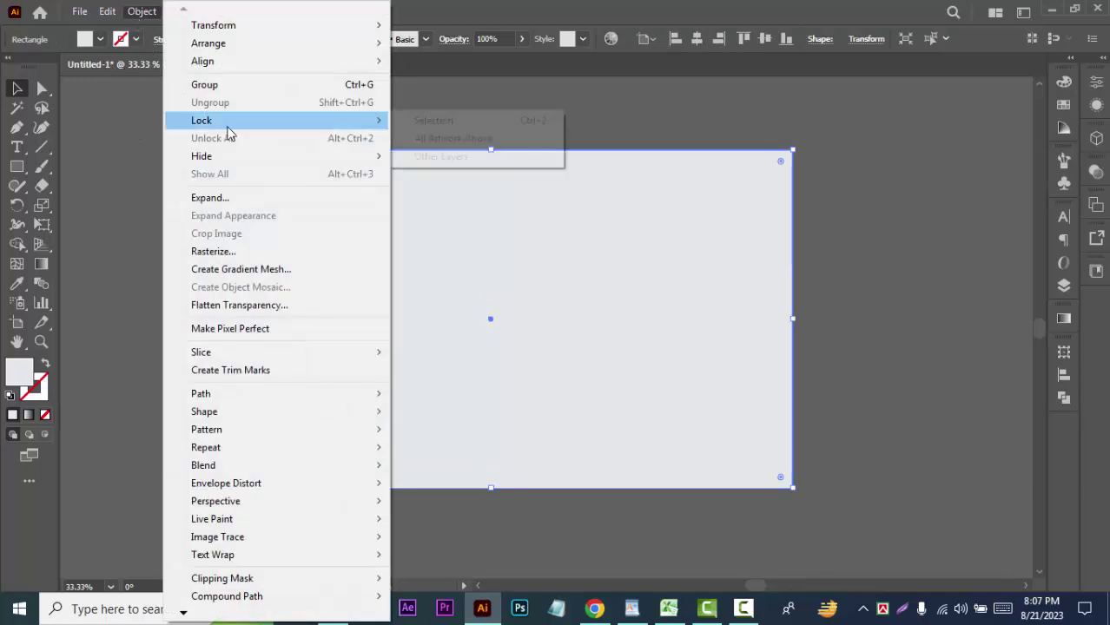
{"action": "mouse_move", "coordinate": [201, 120]}
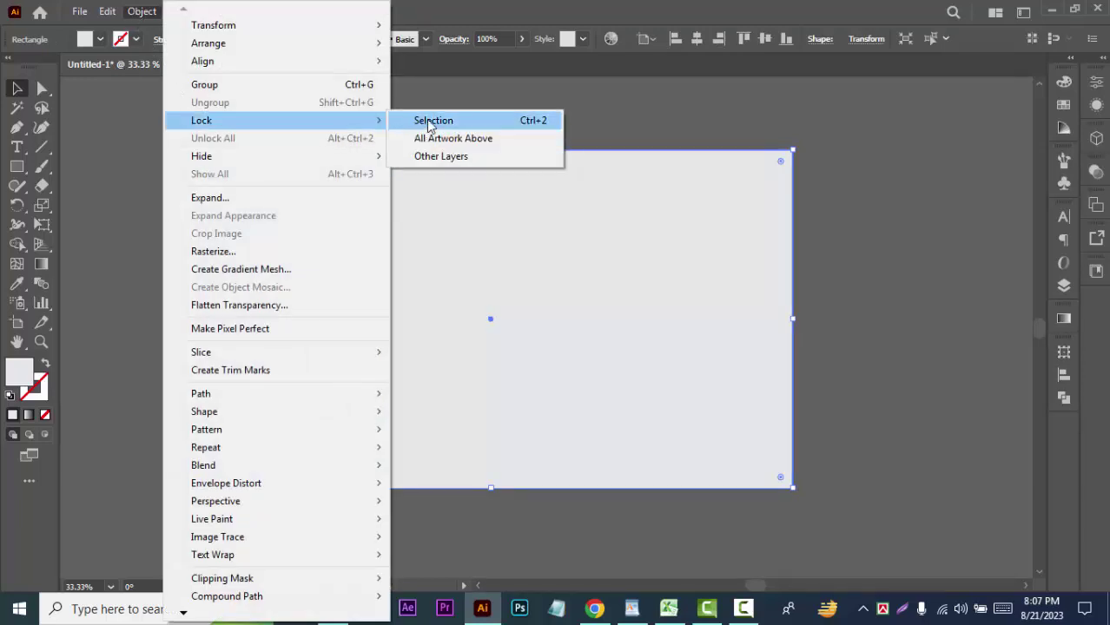
{"action": "left_click", "coordinate": [425, 123]}
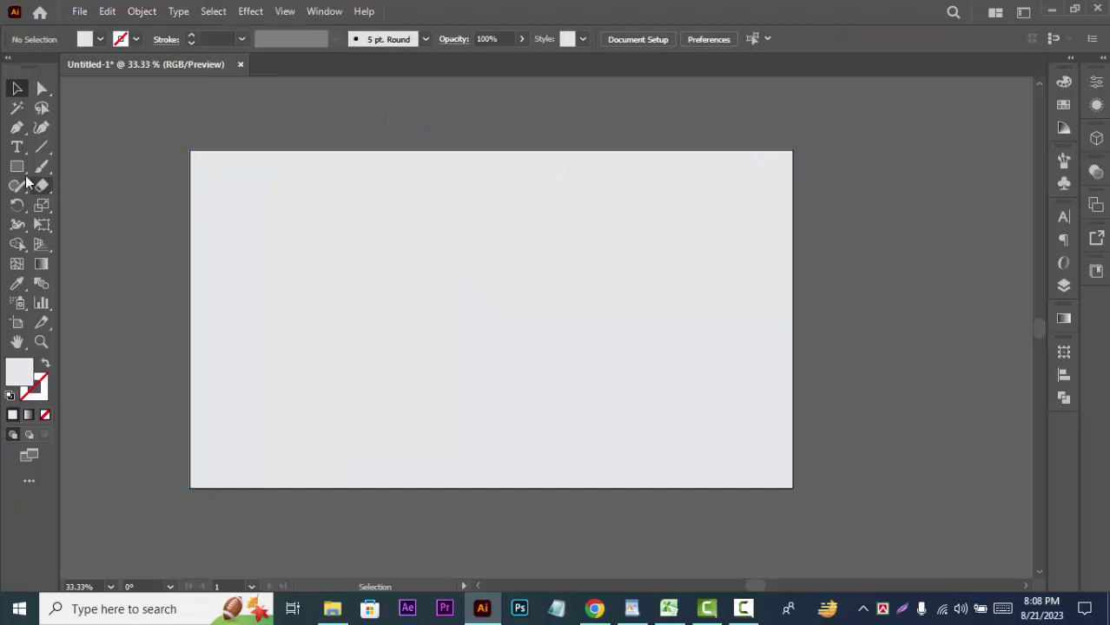
- Add the text 'Vector' near the artboard centre and scale it up by its corner
{"action": "key", "text": "t"}
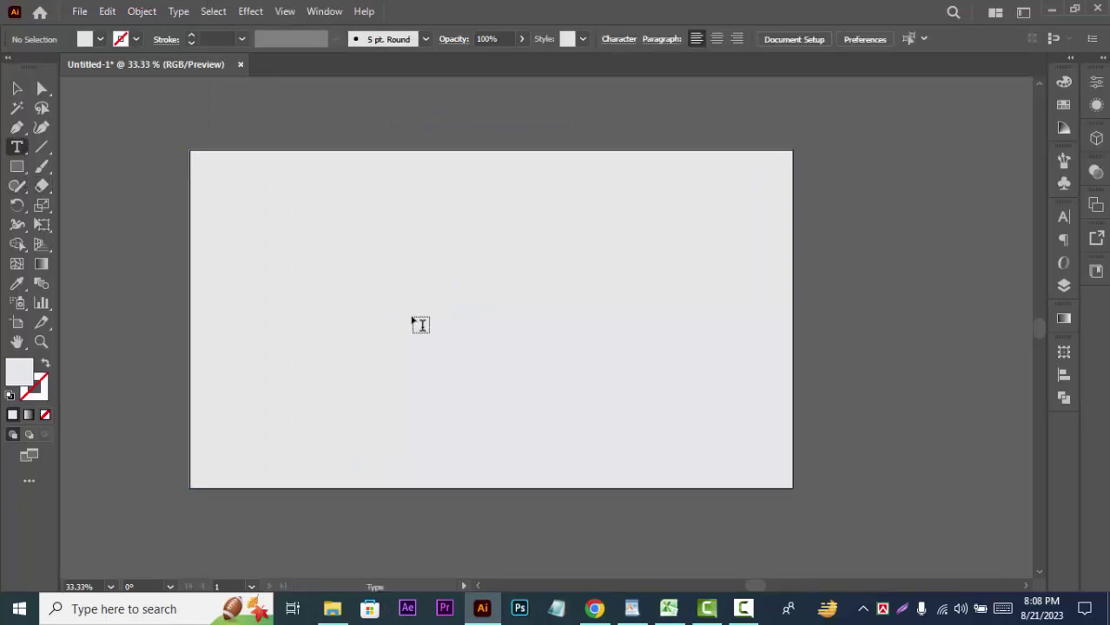
{"action": "left_click", "coordinate": [399, 314]}
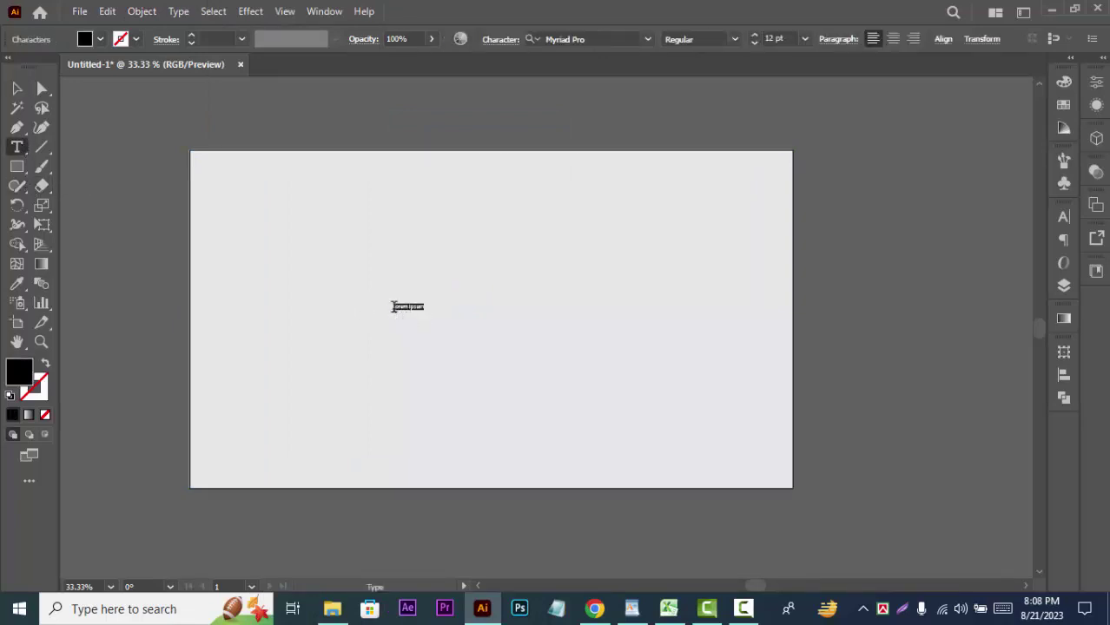
{"action": "key", "text": "BackSpace"}
{"action": "key", "text": "Escape"}
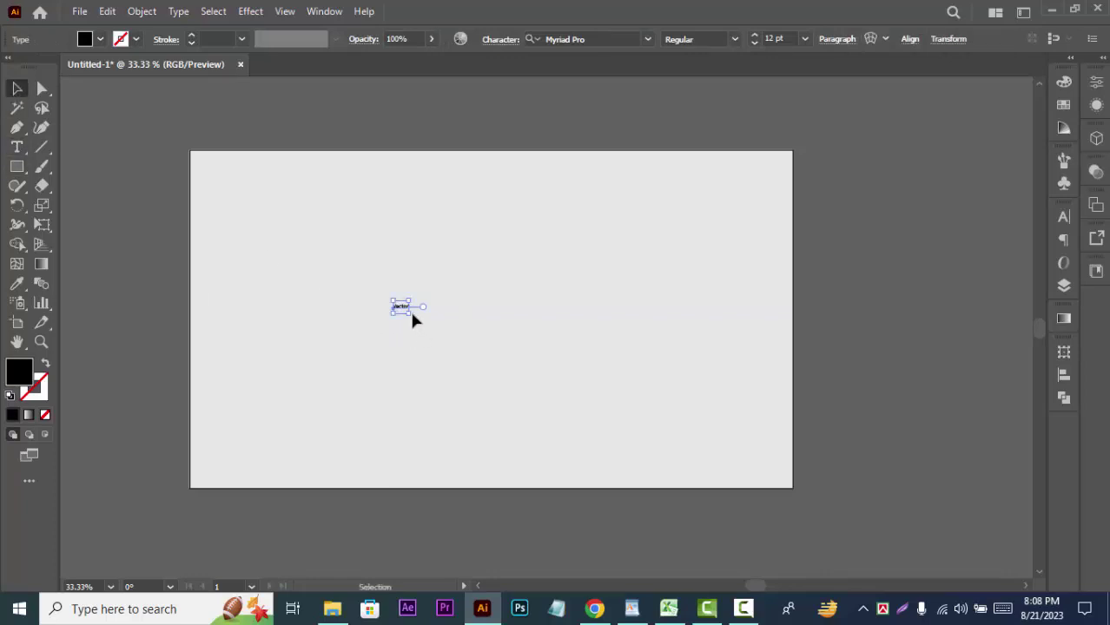
{"action": "left_click_drag", "start_coordinate": [411, 314], "coordinate": [748, 436]}
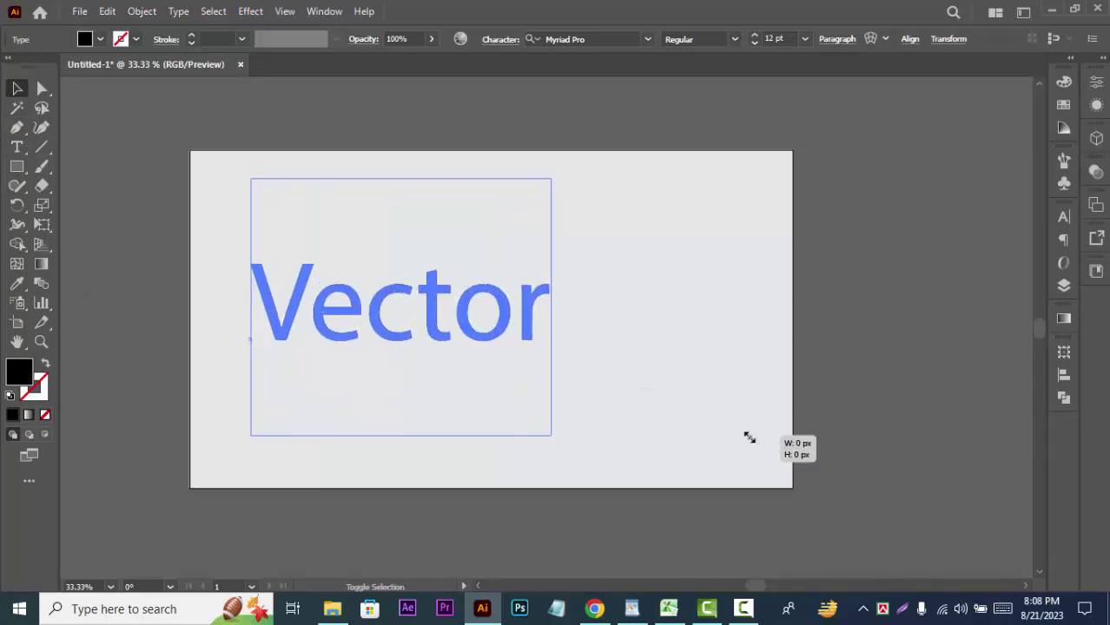
- Centre the Vector text horizontally and vertically on the artboard
{"action": "left_click", "coordinate": [910, 39]}
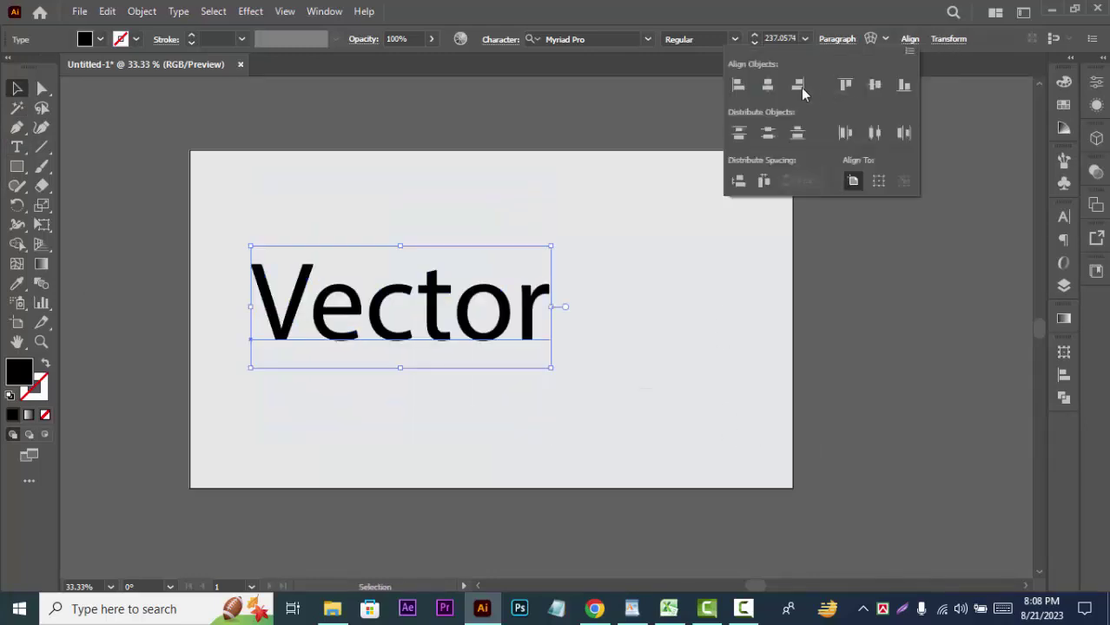
{"action": "left_click", "coordinate": [769, 85]}
{"action": "left_click", "coordinate": [875, 84]}
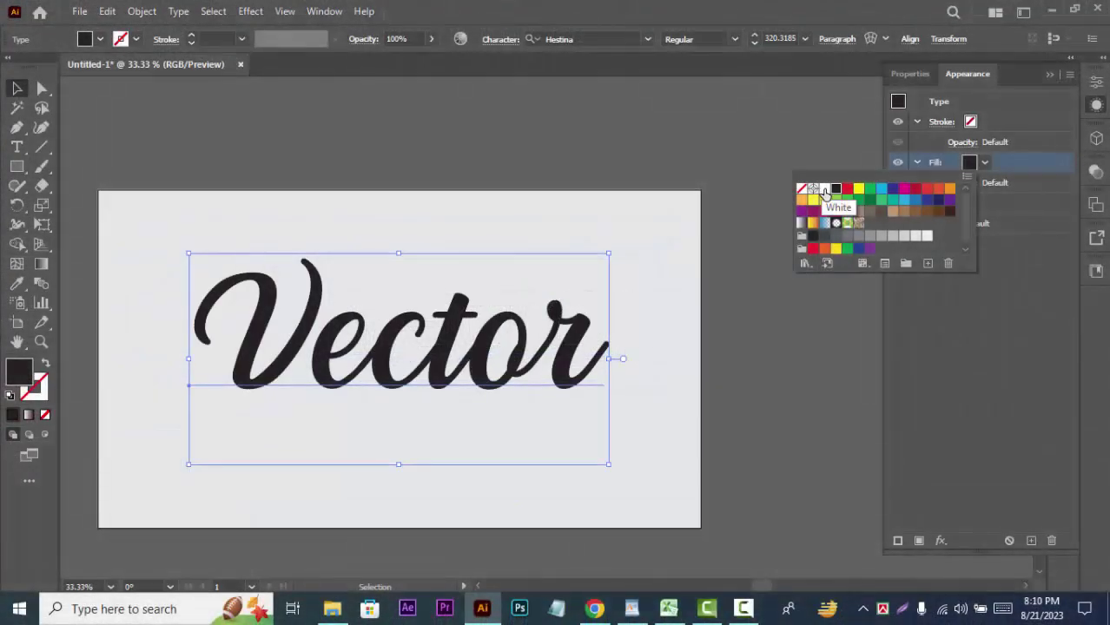
- Give the Vector text a white fill and a black stroke
{"action": "left_click", "coordinate": [824, 190]}
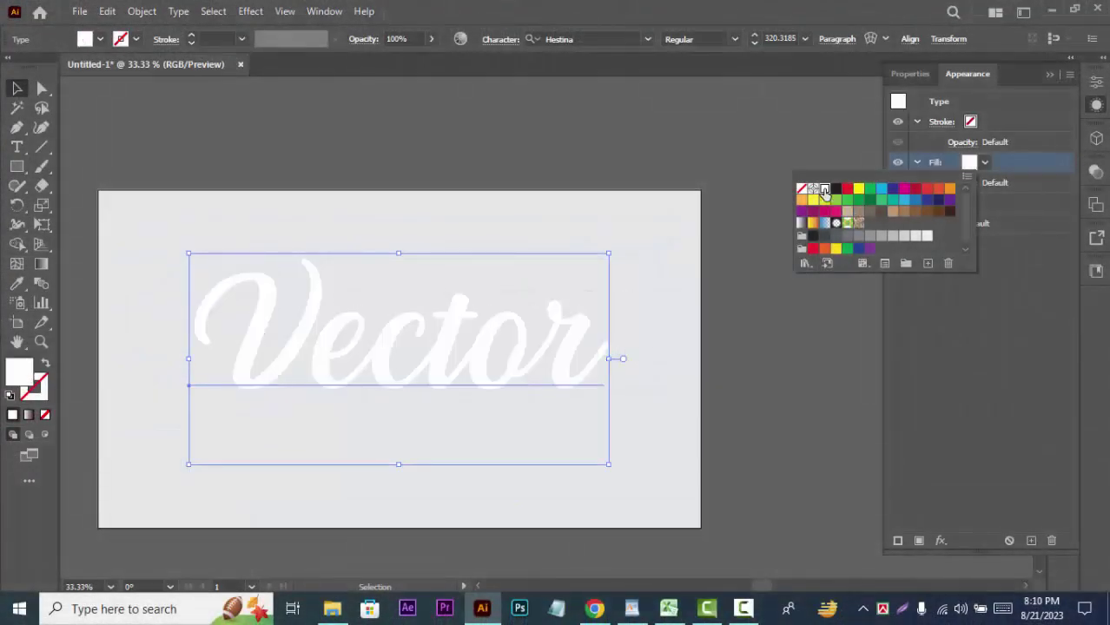
{"action": "left_click", "coordinate": [1032, 165]}
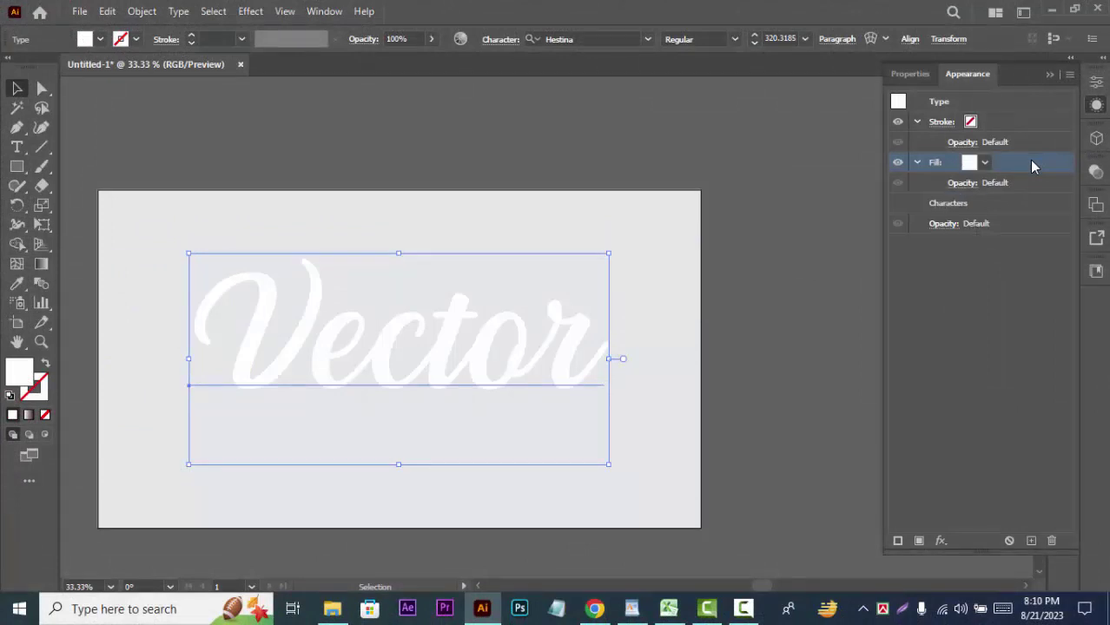
{"action": "left_click", "coordinate": [990, 119]}
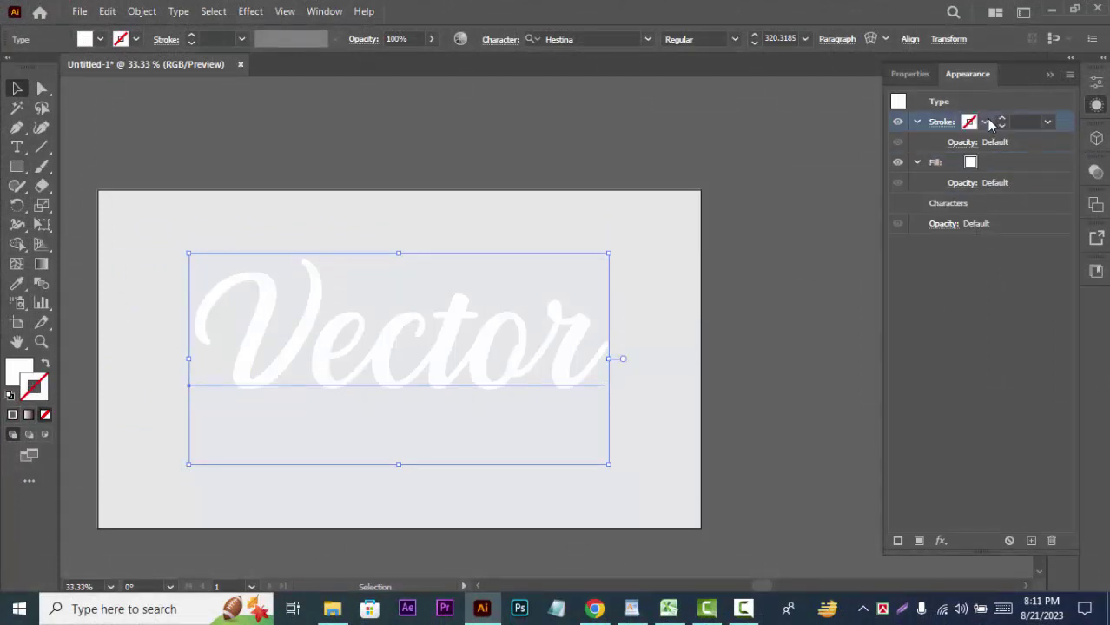
{"action": "left_click", "coordinate": [969, 126]}
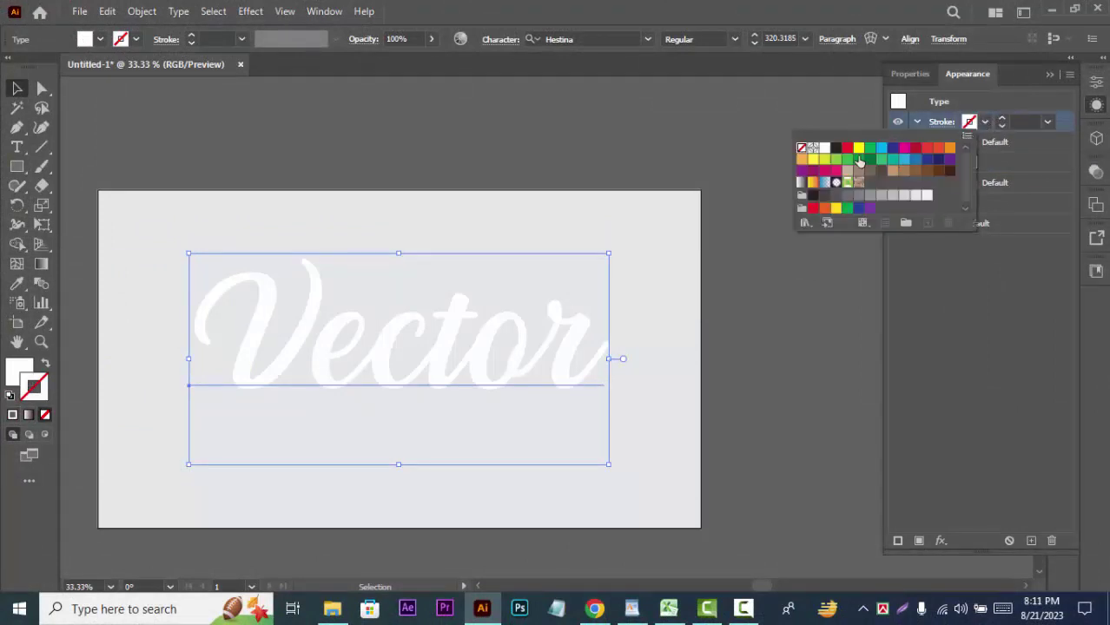
{"action": "left_click", "coordinate": [836, 149]}
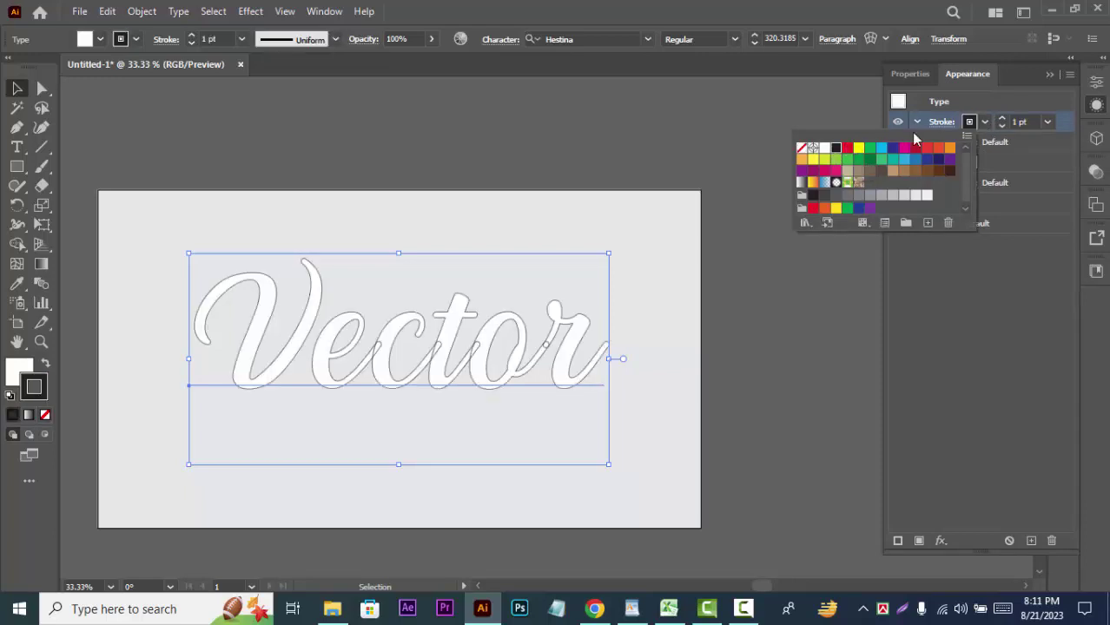
{"action": "left_click", "coordinate": [1016, 122]}
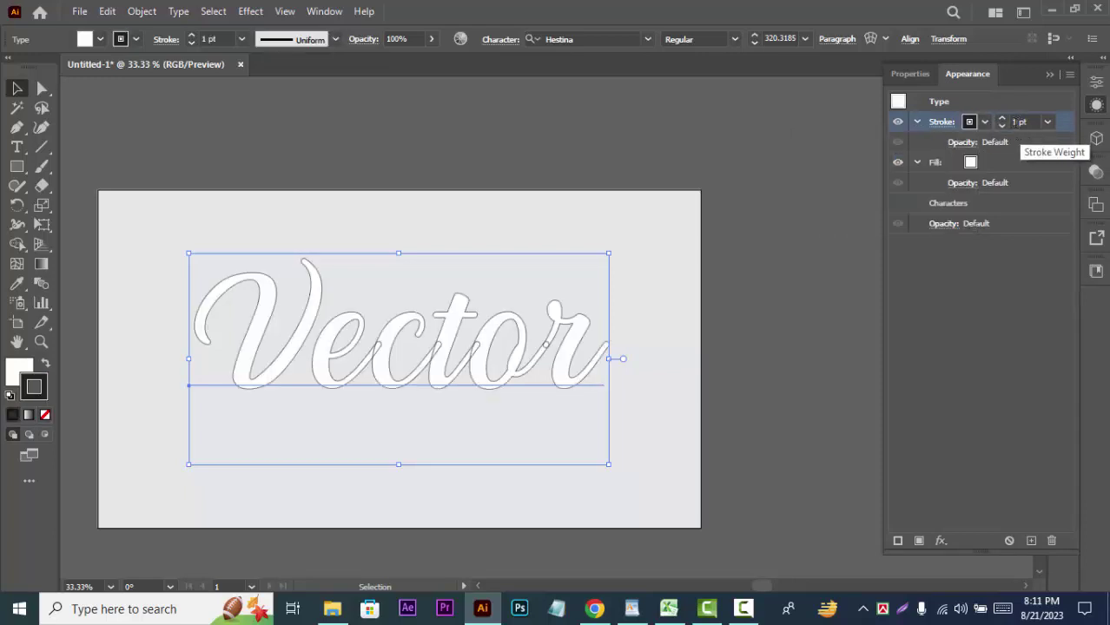
- Set the text's outline stroke weight to 10 pt
{"action": "double_click", "coordinate": [1016, 122]}
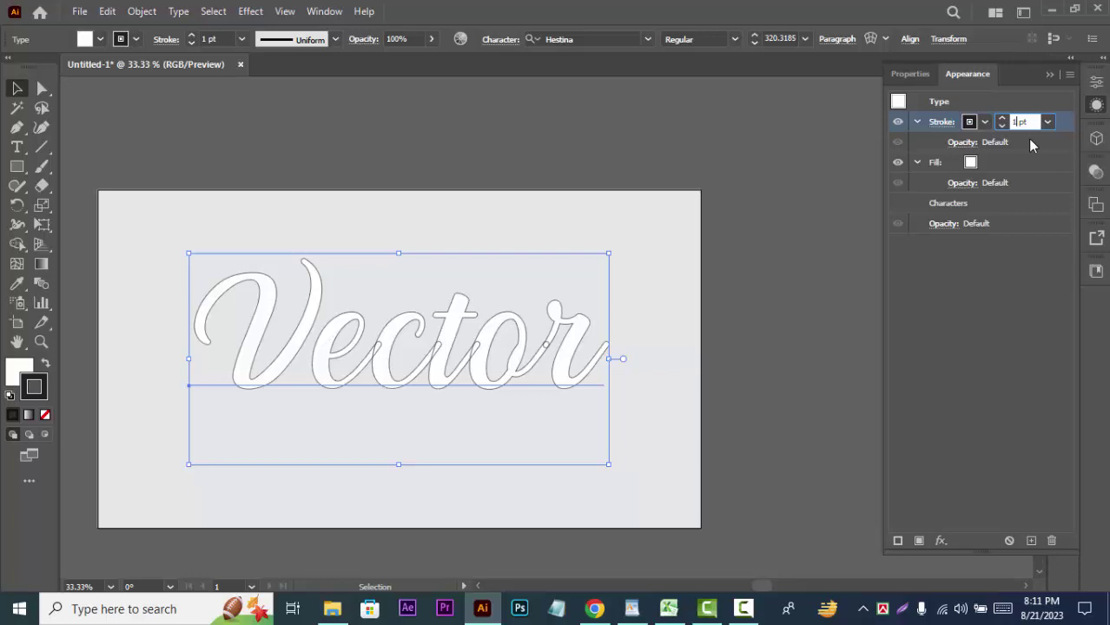
{"action": "key", "text": "Up"}
{"action": "key", "text": "Up"}
{"action": "key", "text": "Up"}
{"action": "key", "text": "Up"}
{"action": "key", "text": "Up"}
{"action": "key", "text": "Up"}
{"action": "key", "text": "Up"}
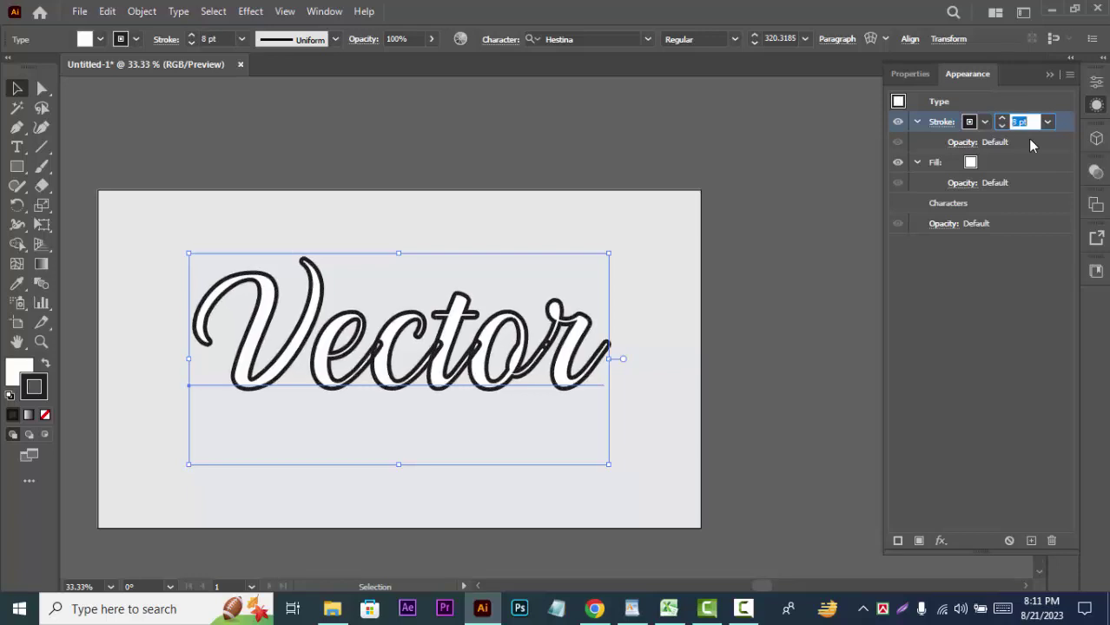
{"action": "key", "text": "Up"}
{"action": "key", "text": "Up"}
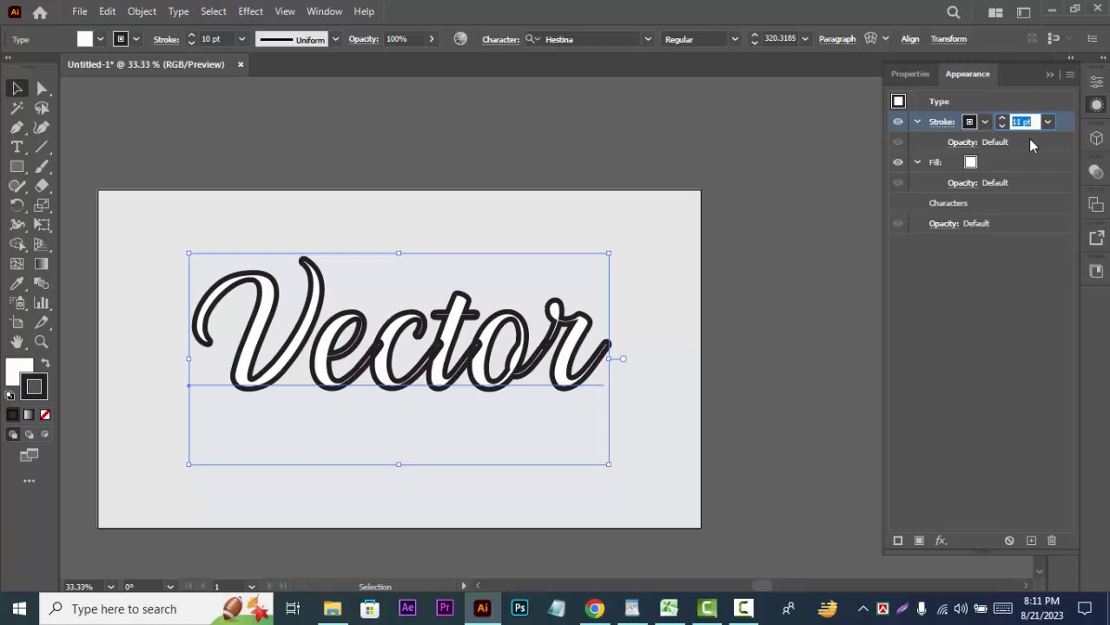
{"action": "key", "text": "Up"}
{"action": "key", "text": "Up"}
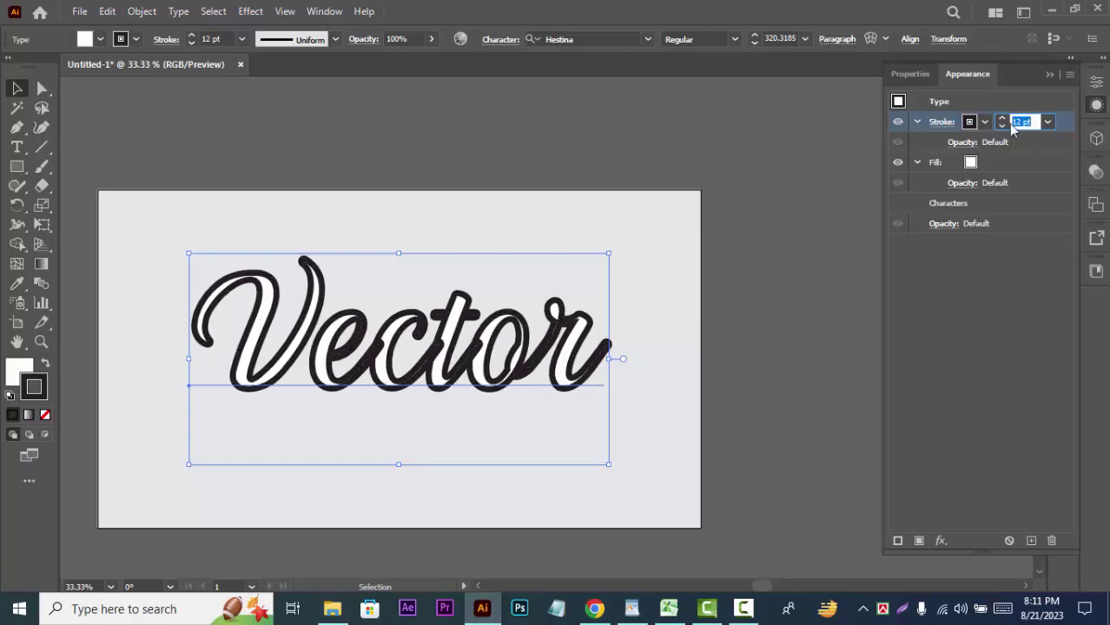
{"action": "key", "text": "Down"}
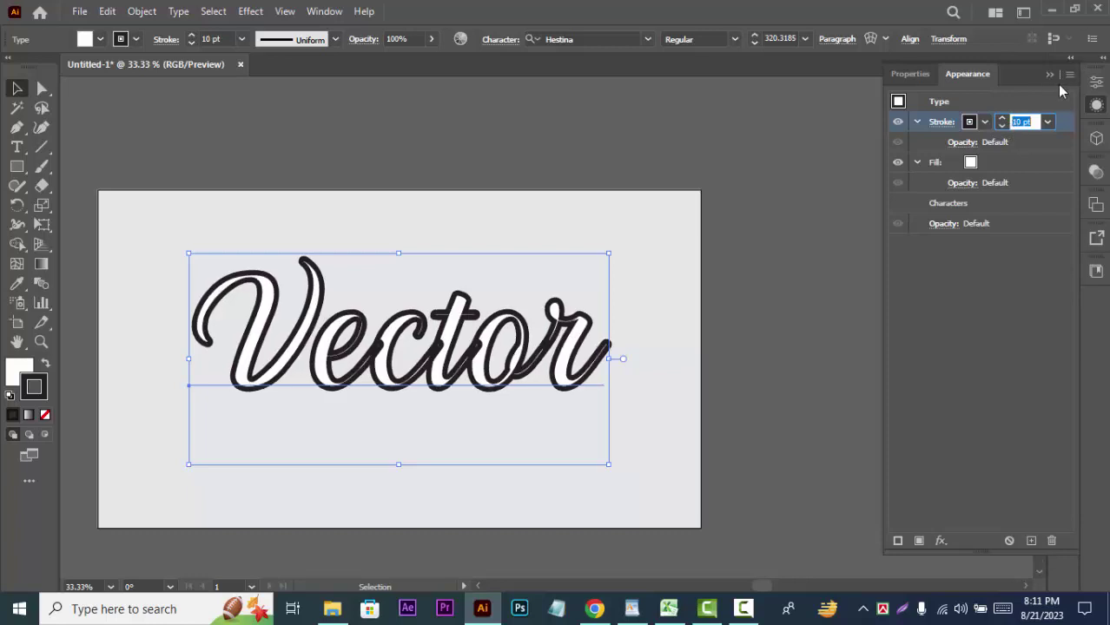
{"action": "left_click", "coordinate": [1049, 76]}
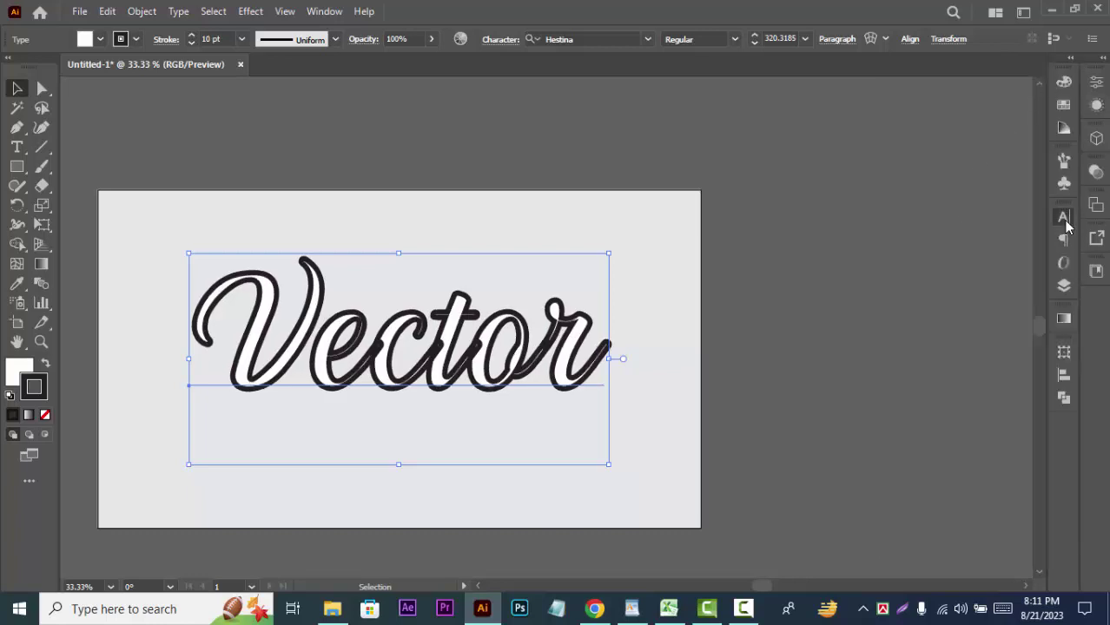
- Keep the Vector text's tracking at 0 and horizontal scale at 100%, then show Appearance
{"action": "left_click", "coordinate": [1064, 218]}
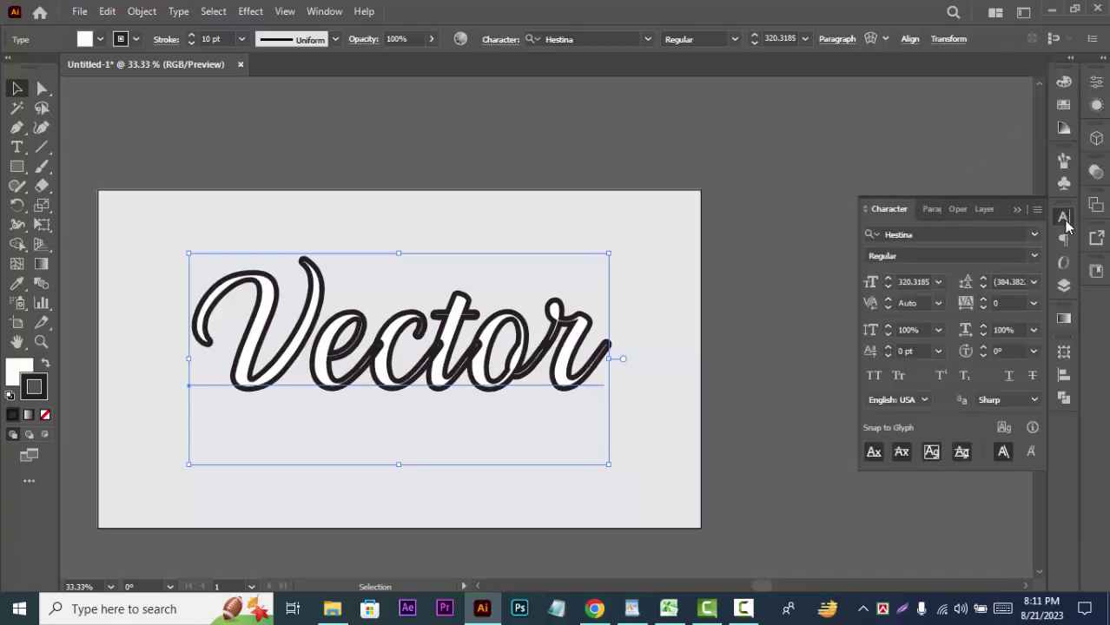
{"action": "left_click", "coordinate": [1034, 303]}
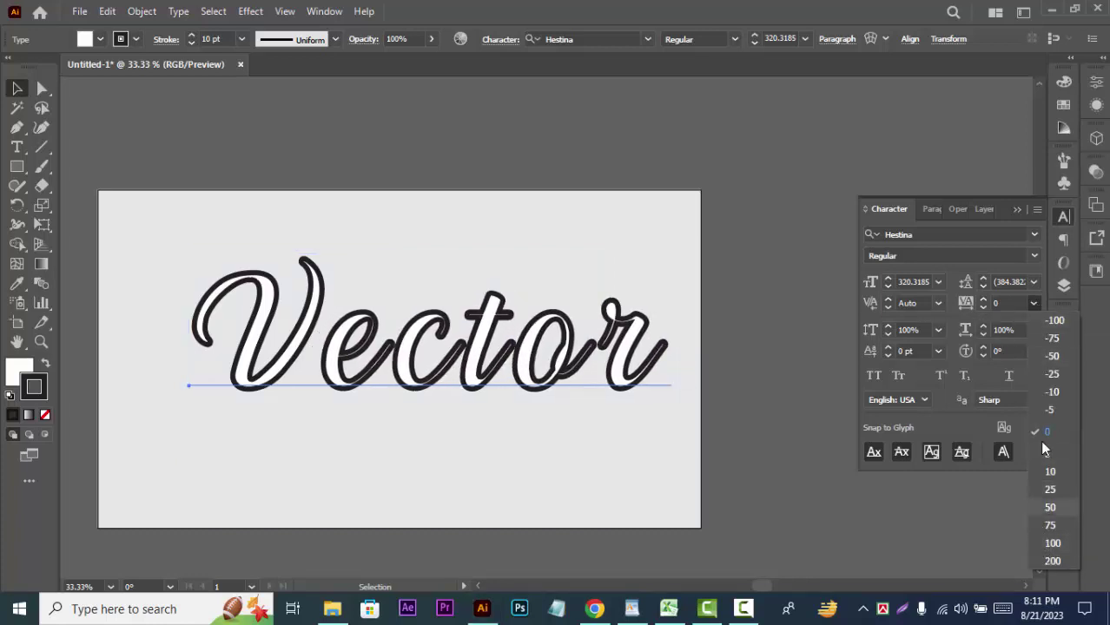
{"action": "left_click", "coordinate": [969, 429]}
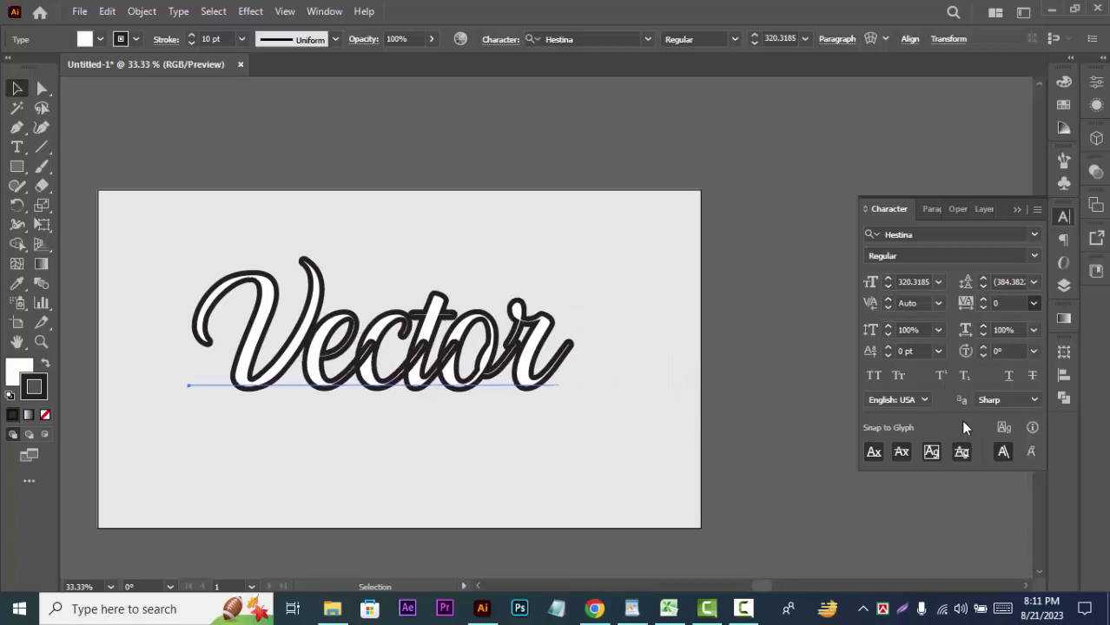
{"action": "left_click", "coordinate": [1033, 331]}
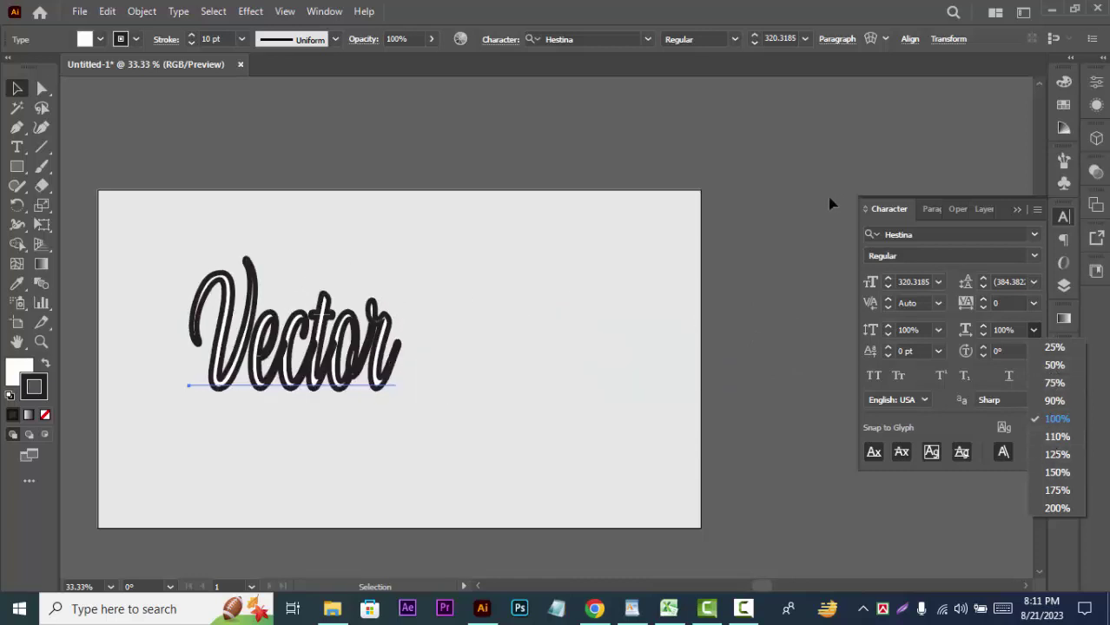
{"action": "left_click", "coordinate": [777, 386]}
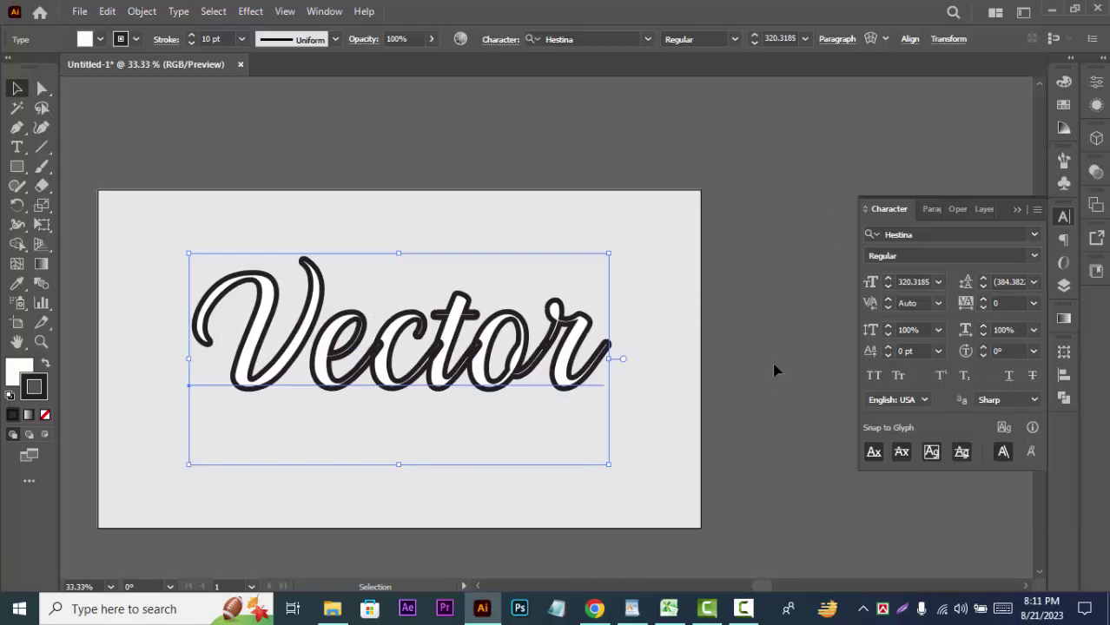
{"action": "left_click", "coordinate": [1017, 209]}
{"action": "left_click", "coordinate": [1097, 105]}
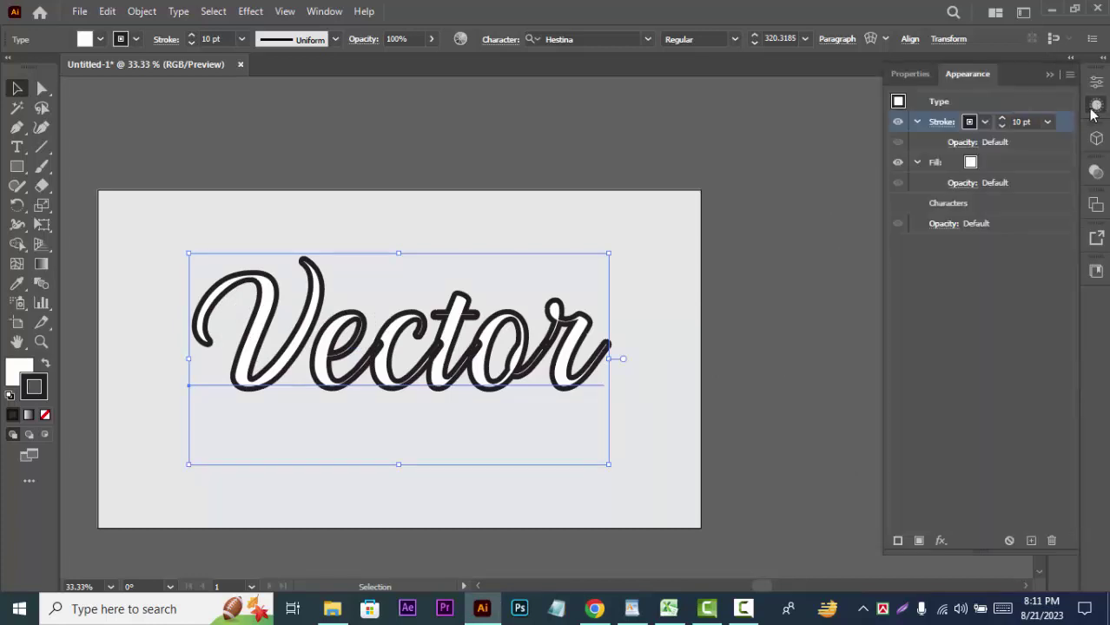
- Duplicate the text's white fill and make the lower copy black
{"action": "left_click", "coordinate": [1014, 165]}
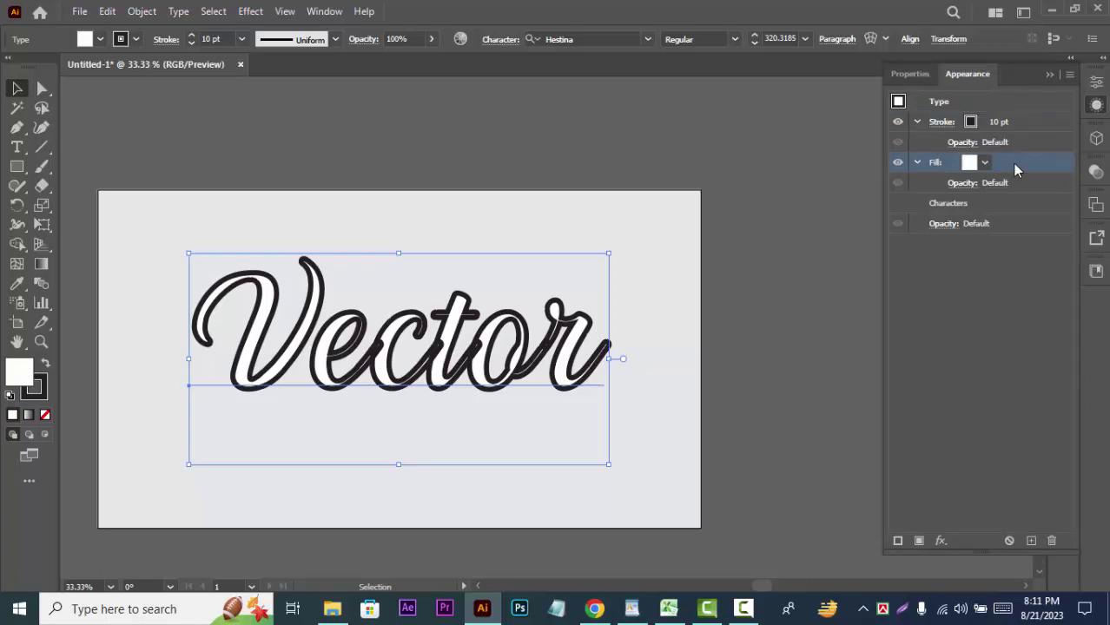
{"action": "key", "text": "ctrl+equal"}
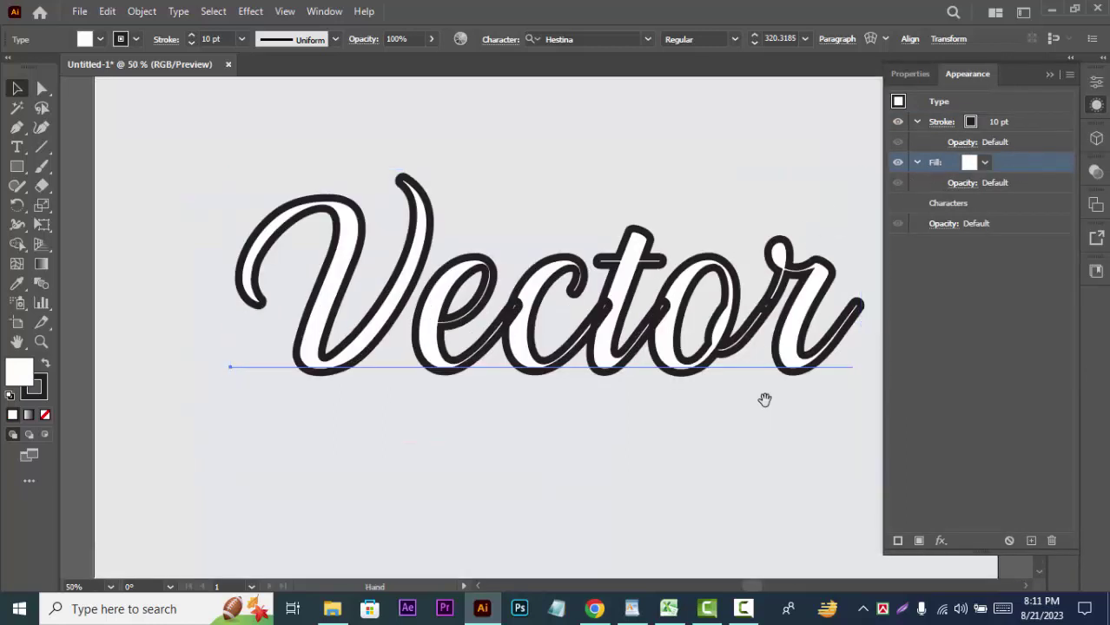
{"action": "left_click_drag", "start_coordinate": [765, 399], "coordinate": [653, 406]}
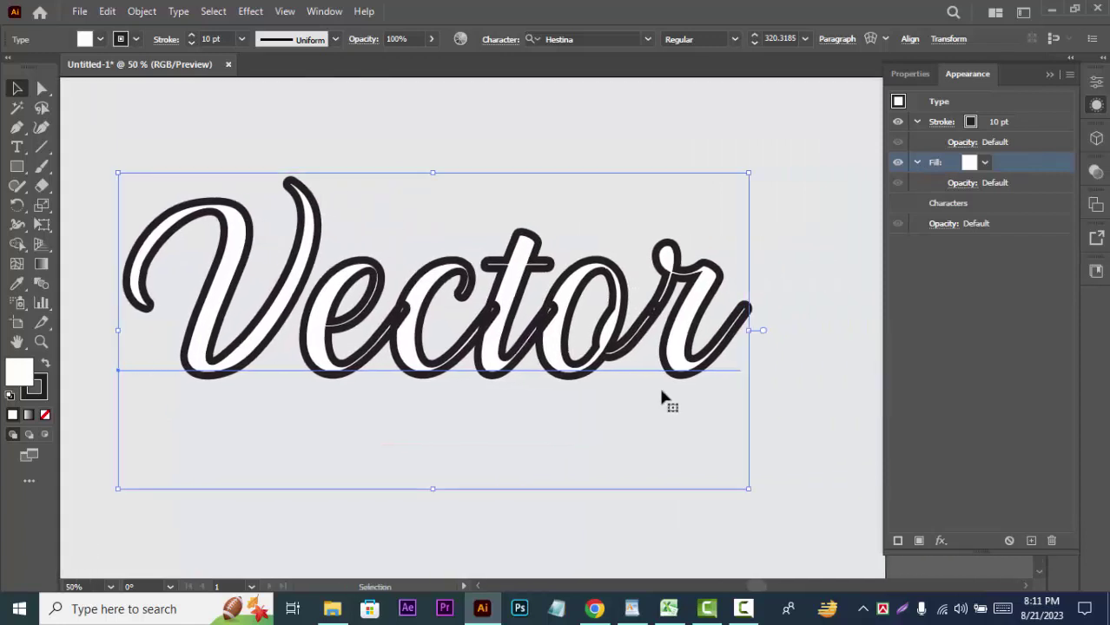
{"action": "left_click", "coordinate": [1029, 541]}
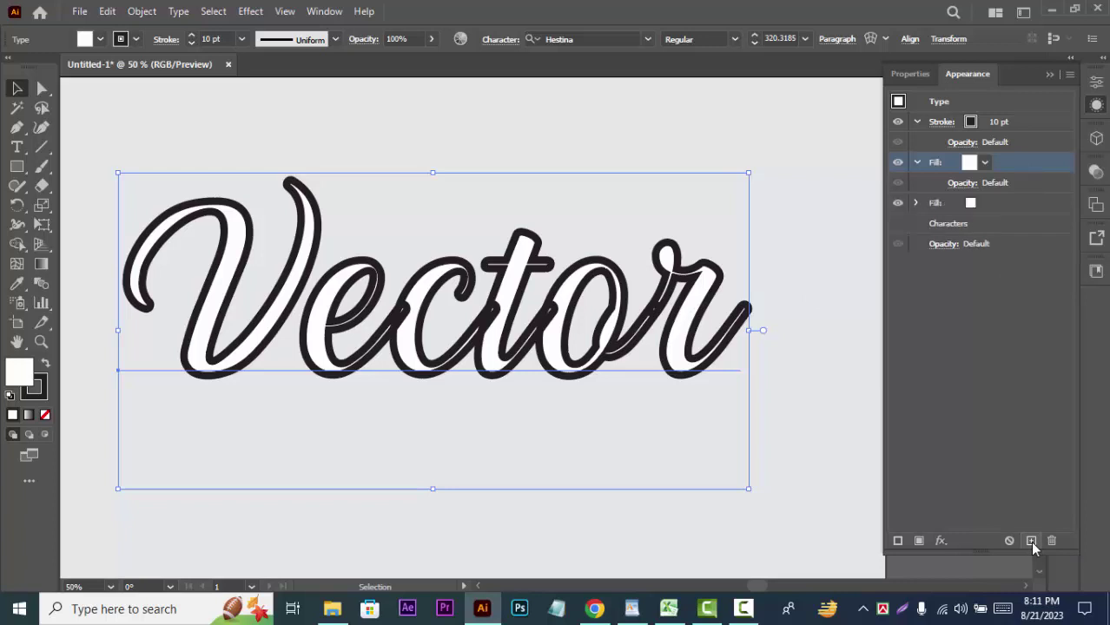
{"action": "left_click", "coordinate": [1016, 204]}
{"action": "left_click", "coordinate": [970, 202]}
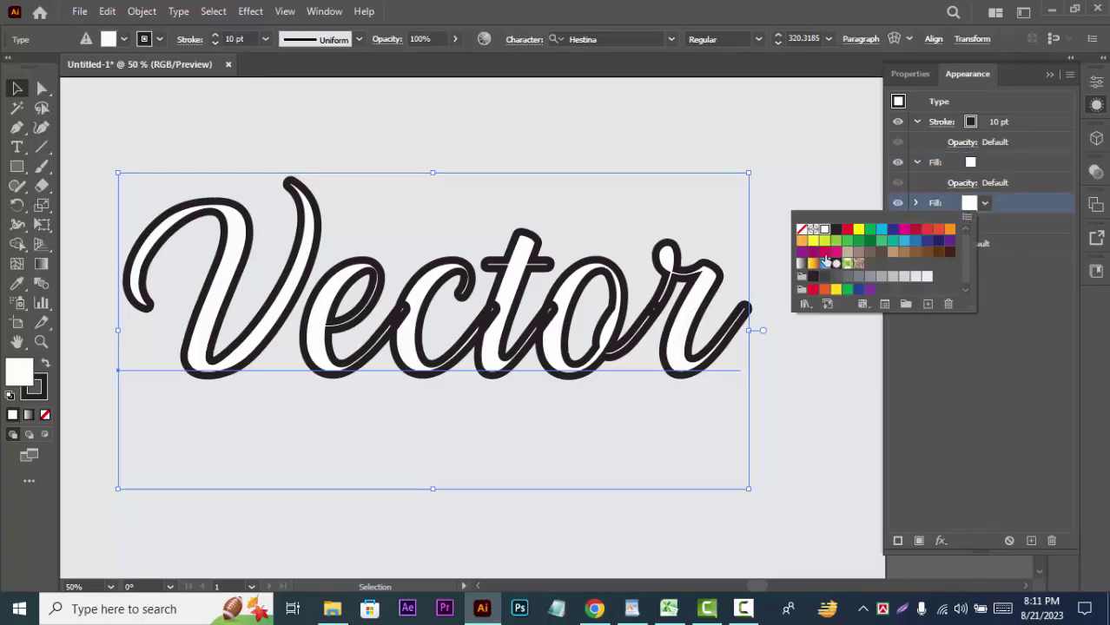
{"action": "left_click", "coordinate": [835, 229]}
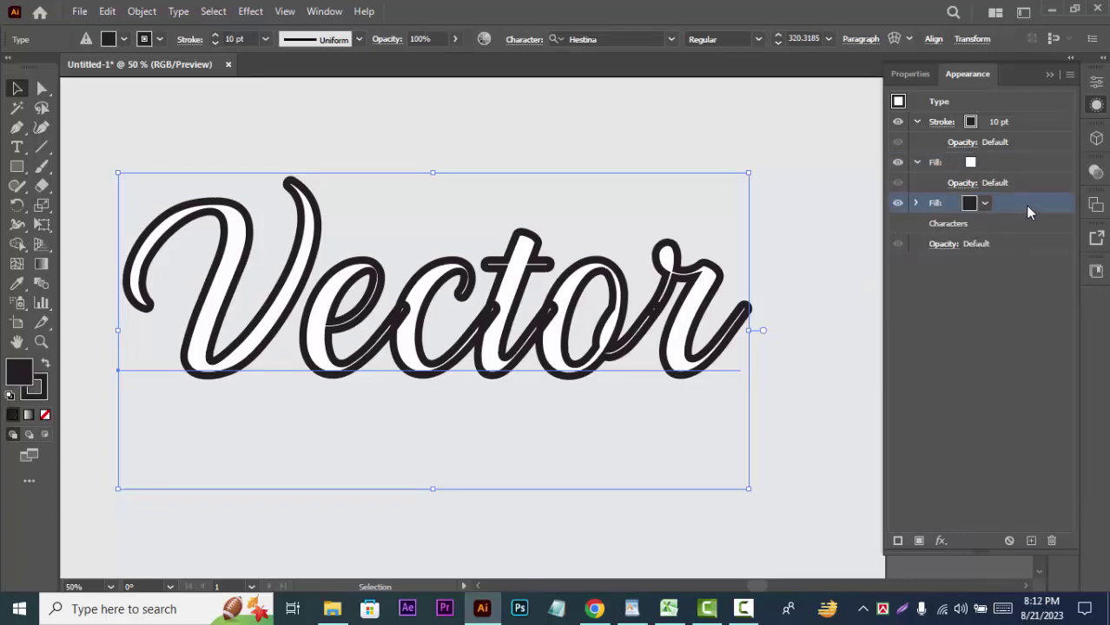
{"action": "left_click", "coordinate": [936, 542]}
{"action": "mouse_move", "coordinate": [1001, 211]}
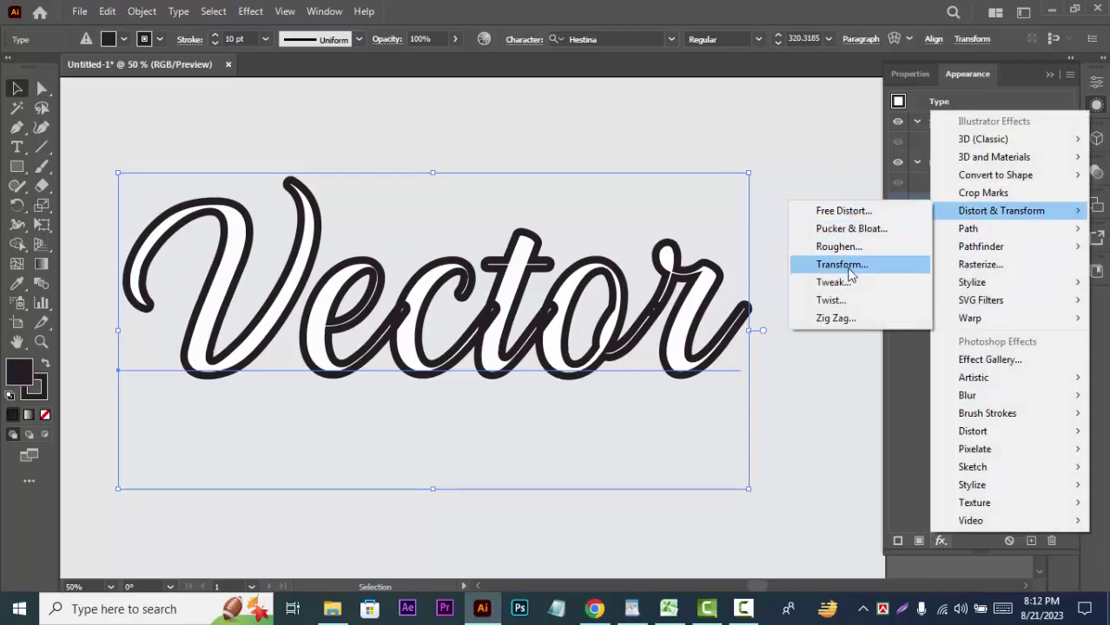
- Add a Transform effect to the black fill with 3 copies and a 0.2 px vertical move
{"action": "left_click", "coordinate": [849, 265]}
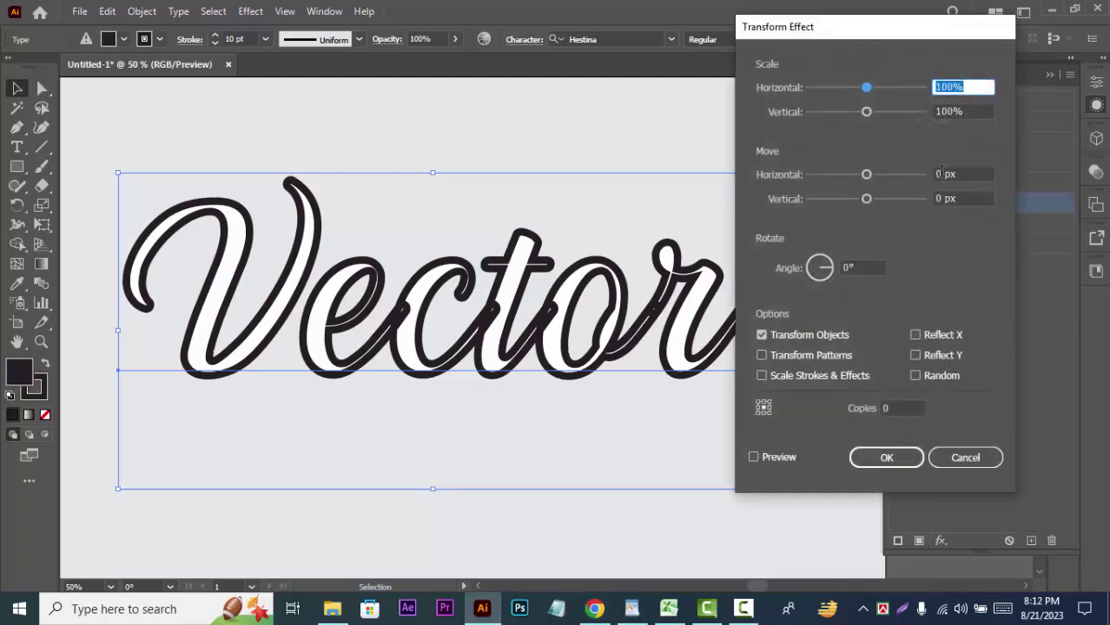
{"action": "left_click", "coordinate": [937, 199]}
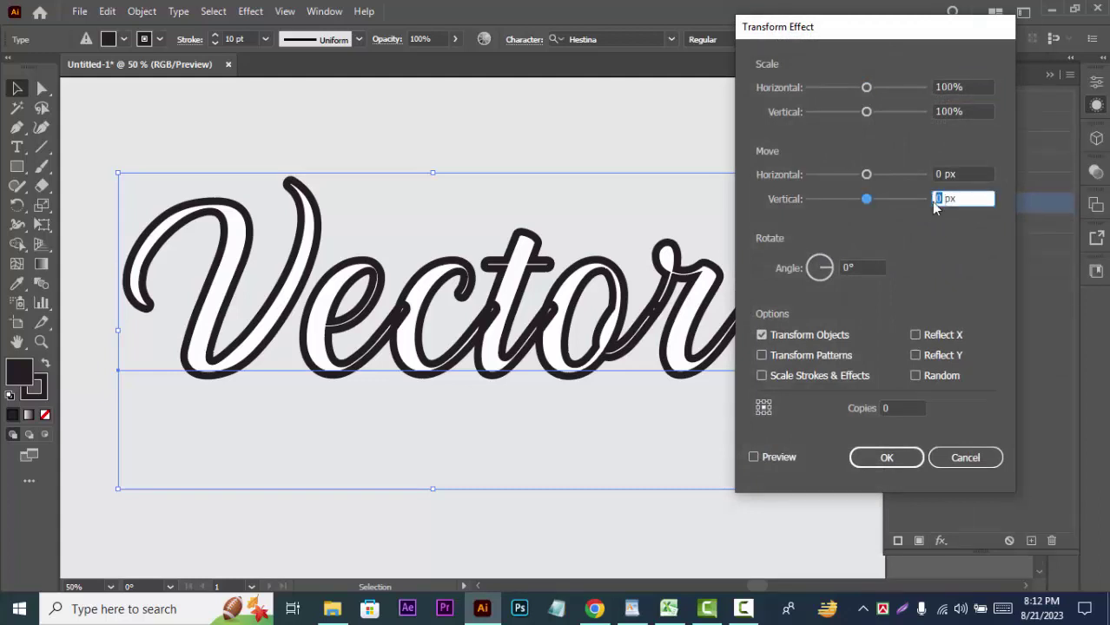
{"action": "type", "text": "12"}
{"action": "left_click", "coordinate": [753, 458]}
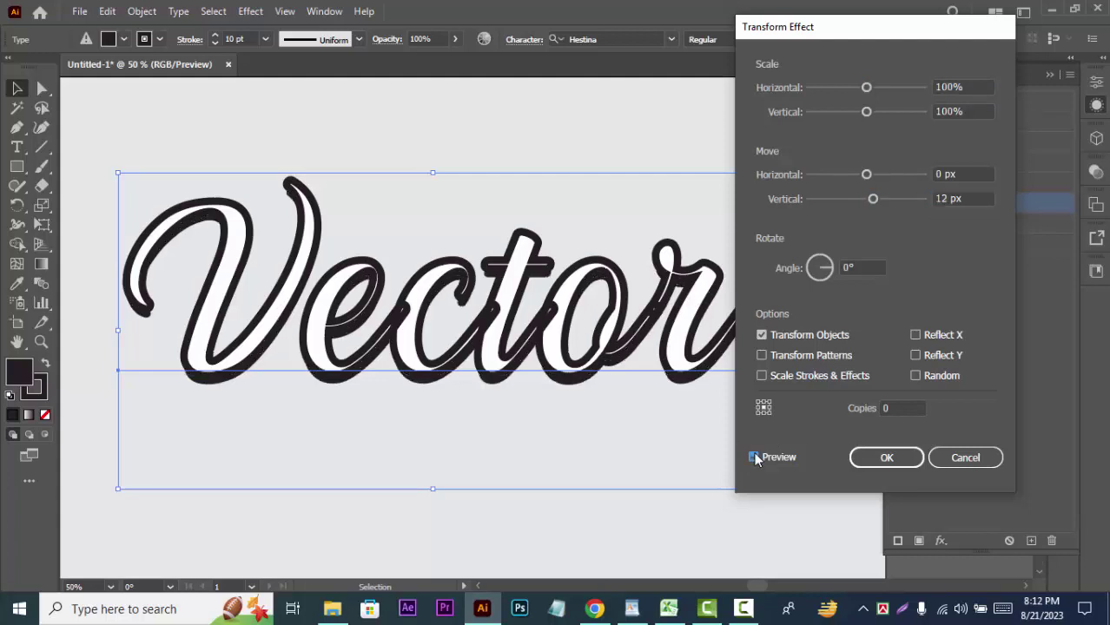
{"action": "left_click", "coordinate": [893, 408]}
{"action": "key", "text": "Up"}
{"action": "key", "text": "Up"}
{"action": "key", "text": "Up"}
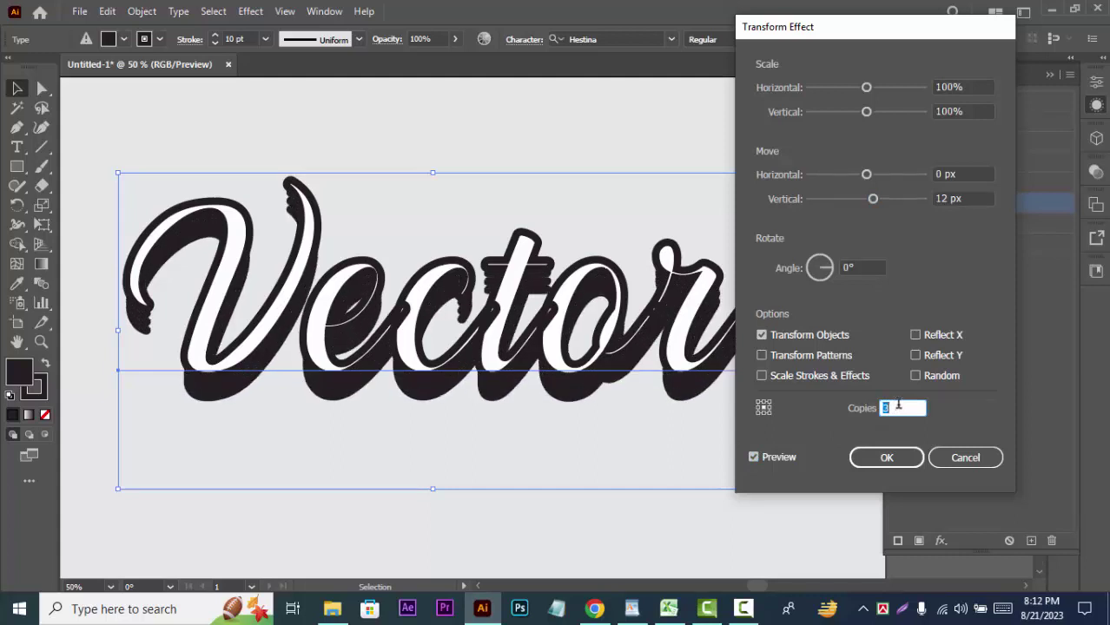
{"action": "key", "text": "Down"}
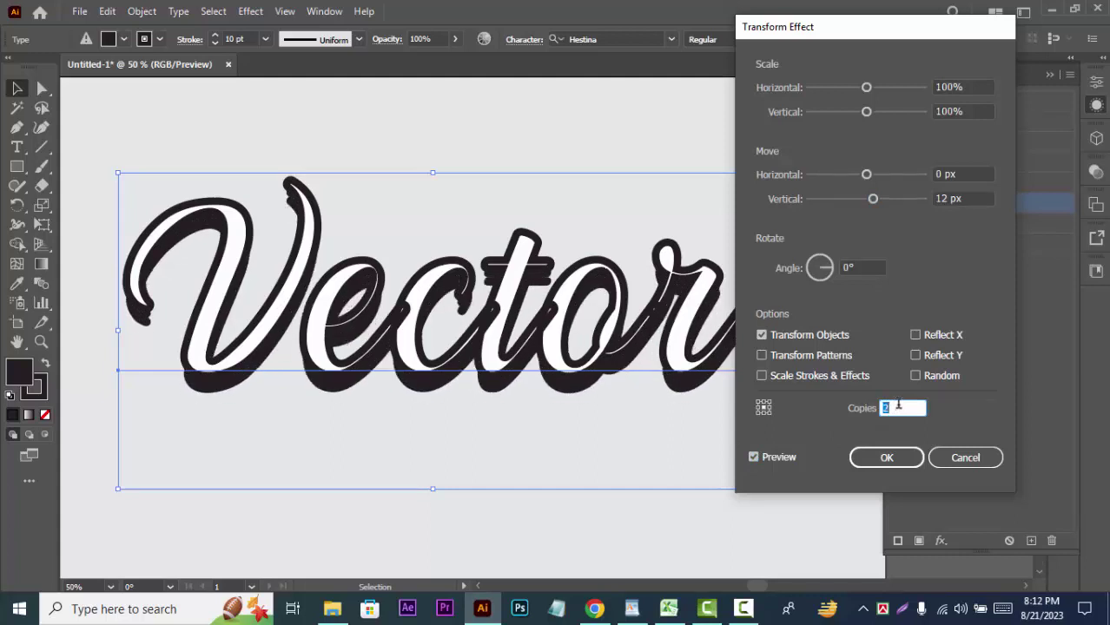
{"action": "key", "text": "Up"}
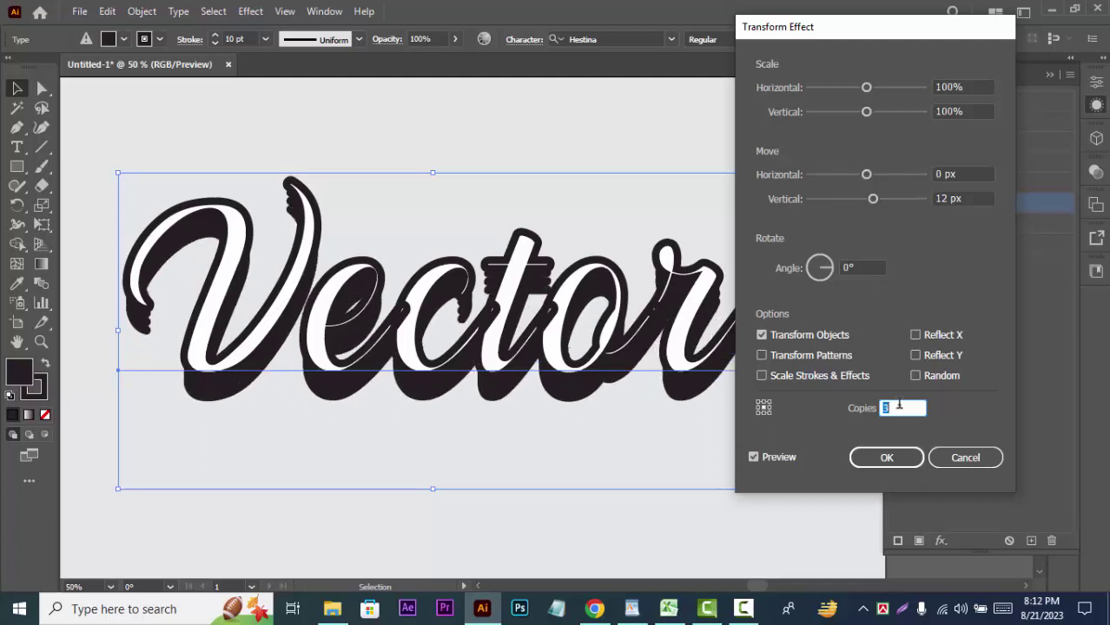
{"action": "left_click", "coordinate": [942, 199]}
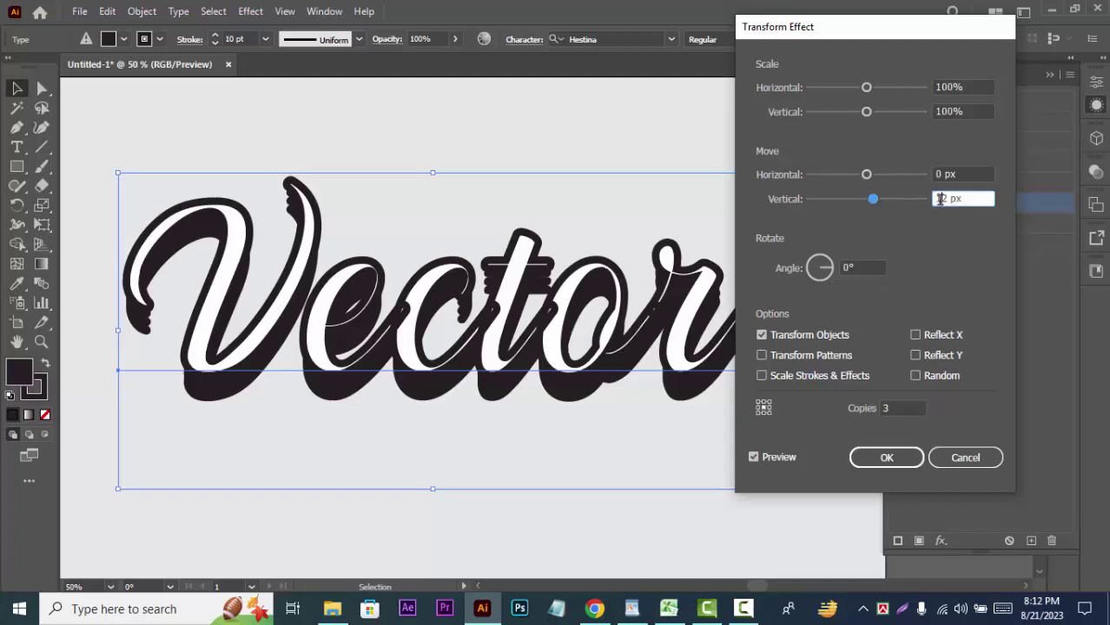
{"action": "key", "text": "BackSpace"}
{"action": "type", "text": "0.2"}
- Raise the Transform effect copies to 100 to thicken the extrusion
{"action": "left_click", "coordinate": [753, 457]}
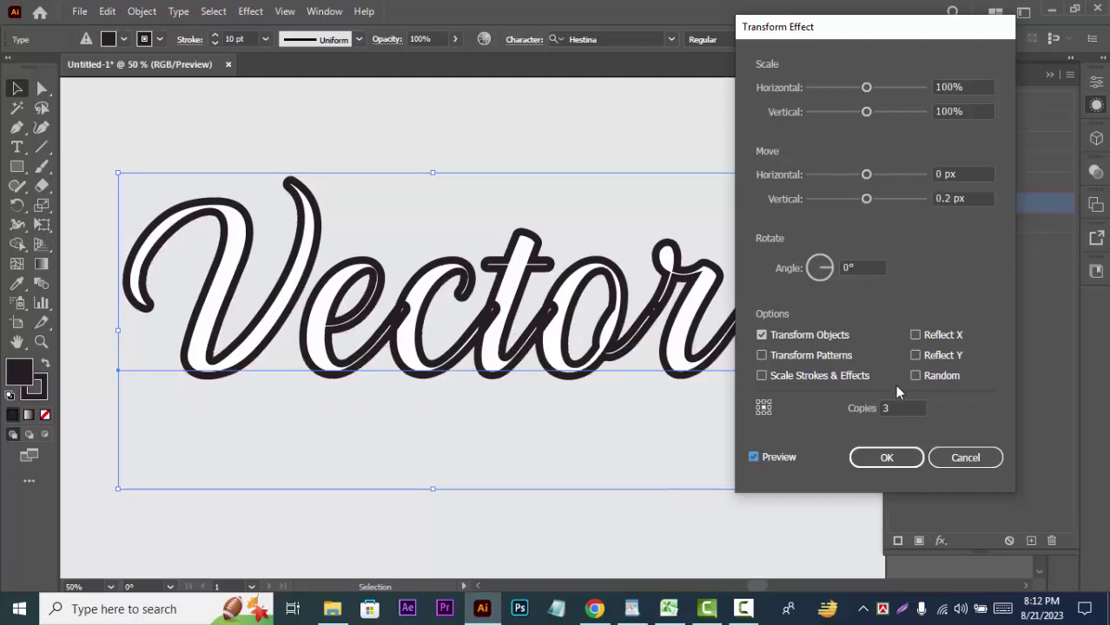
{"action": "left_click", "coordinate": [897, 409]}
{"action": "key", "text": "Up"}
{"action": "type", "text": "50"}
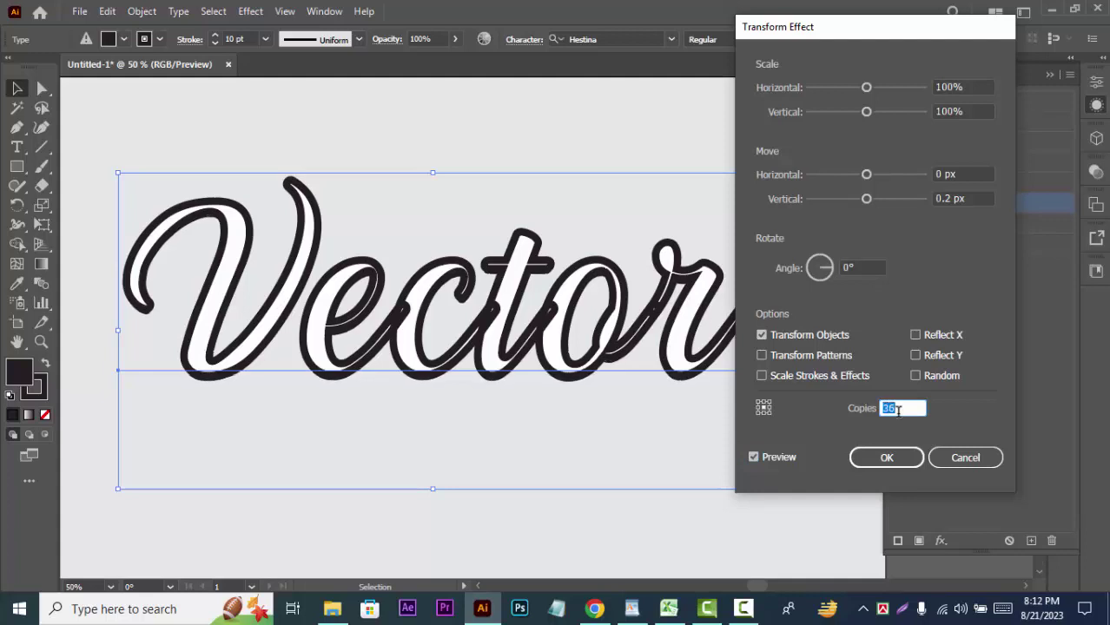
{"action": "key", "text": "Up"}
{"action": "key", "text": "Up"}
{"action": "key", "text": "Up"}
{"action": "key", "text": "Up"}
{"action": "key", "text": "Up"}
{"action": "key", "text": "Up"}
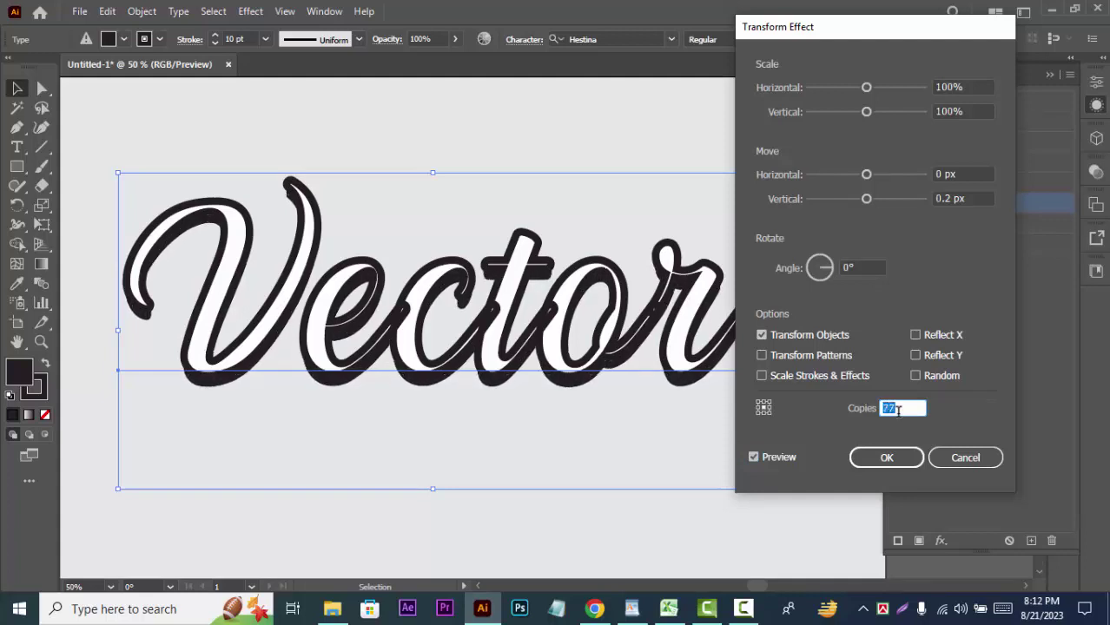
{"action": "key", "text": "Up"}
{"action": "key", "text": "Up"}
{"action": "key", "text": "Up"}
{"action": "key", "text": "Up"}
{"action": "key", "text": "Up"}
{"action": "key", "text": "Up"}
{"action": "key", "text": "Up"}
{"action": "key", "text": "Up"}
{"action": "key", "text": "Up"}
{"action": "key", "text": "Up"}
{"action": "key", "text": "Up"}
{"action": "key", "text": "Up"}
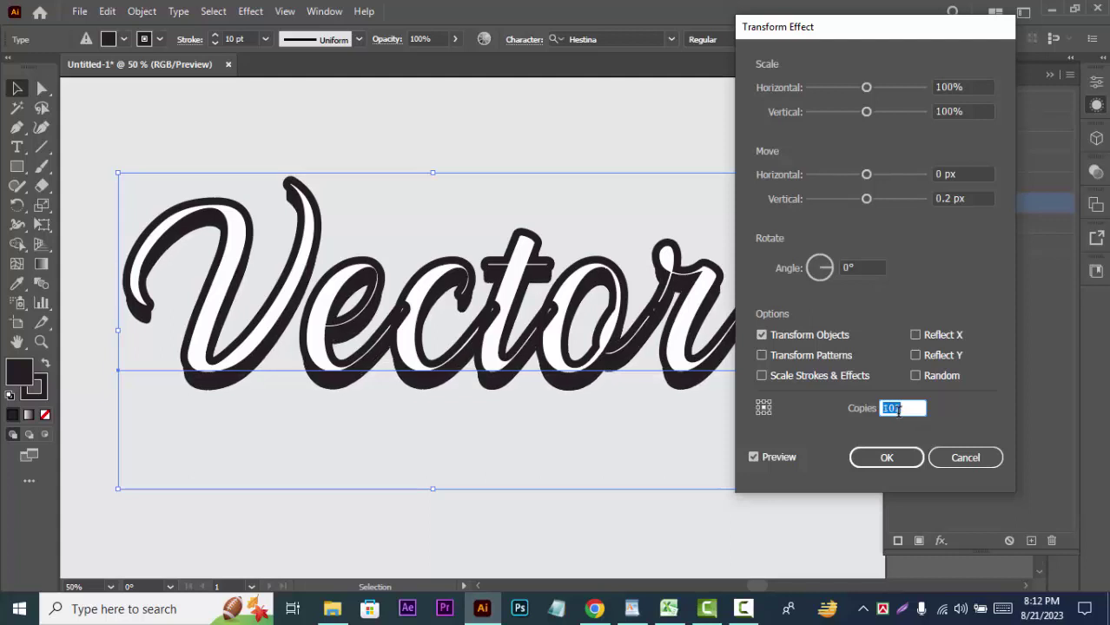
{"action": "key", "text": "Up"}
{"action": "key", "text": "Up"}
{"action": "key", "text": "Up"}
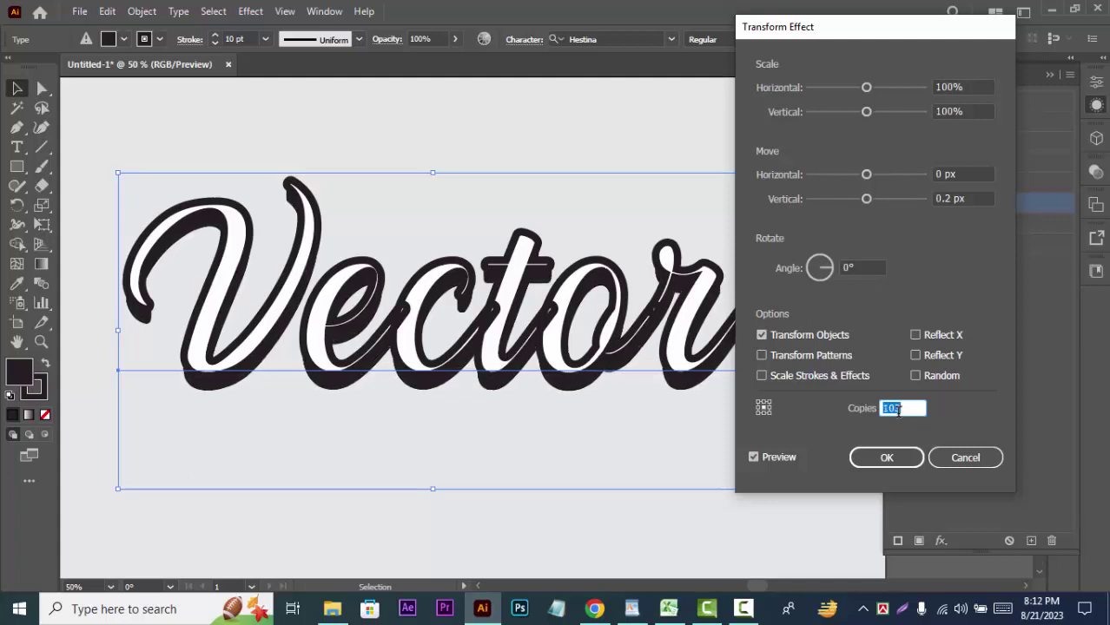
{"action": "key", "text": "Up"}
{"action": "key", "text": "Up"}
{"action": "key", "text": "Up"}
{"action": "key", "text": "Up"}
{"action": "key", "text": "Up"}
{"action": "key", "text": "Up"}
{"action": "key", "text": "Up"}
{"action": "key", "text": "Up"}
{"action": "key", "text": "Up"}
{"action": "key", "text": "Up"}
{"action": "key", "text": "Up"}
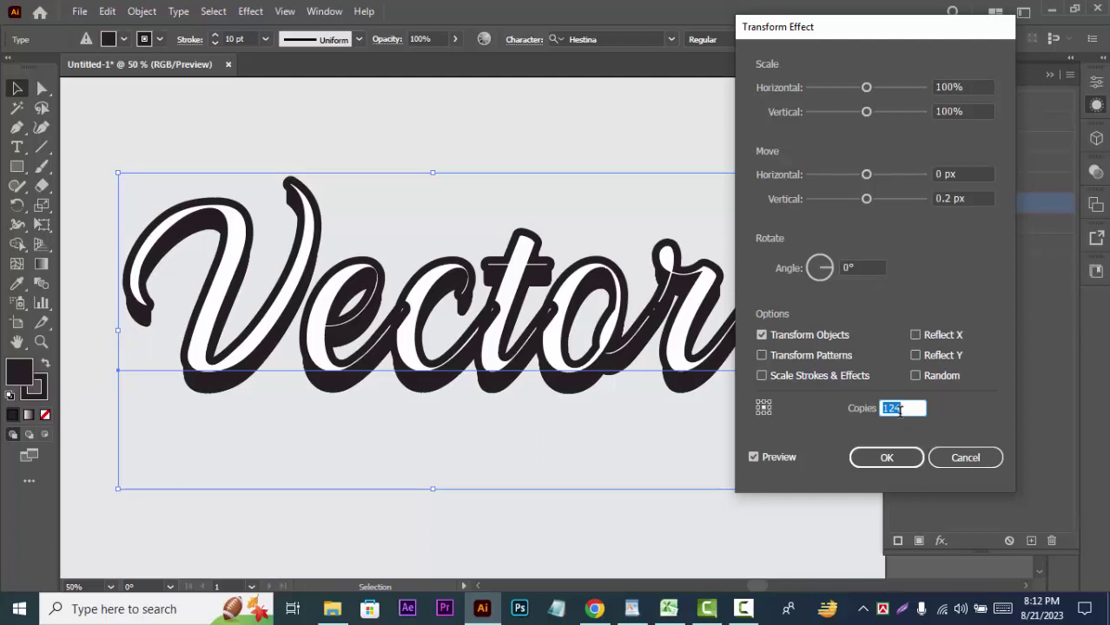
{"action": "left_click", "coordinate": [890, 409]}
{"action": "double_click", "coordinate": [890, 408]}
{"action": "type", "text": "00"}
{"action": "left_click", "coordinate": [758, 458]}
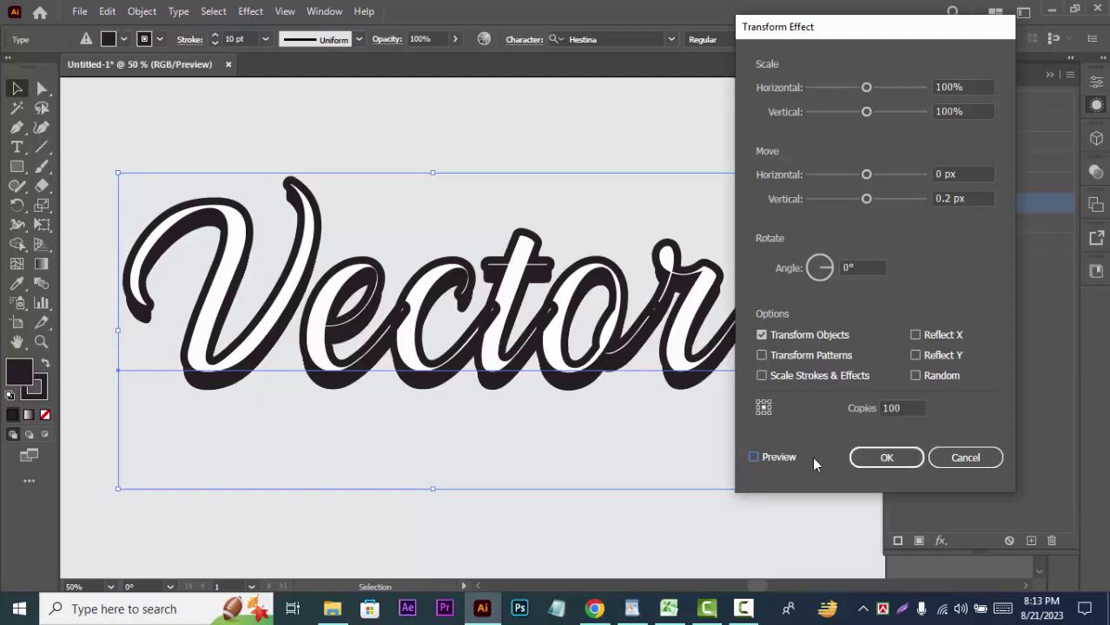
- Set the horizontal move to -0.2 px for a down-left extrusion and preview it
{"action": "left_click", "coordinate": [757, 459]}
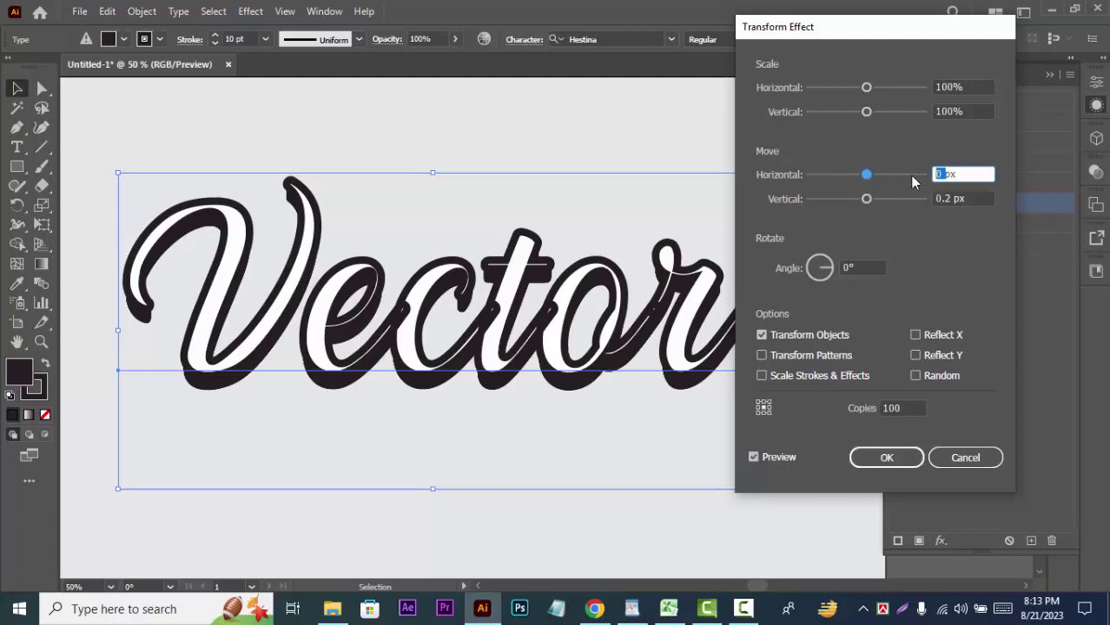
{"action": "type", "text": "0."}
{"action": "type", "text": "2"}
{"action": "key", "text": "Home"}
{"action": "type", "text": "-"}
{"action": "left_click", "coordinate": [752, 458]}
{"action": "left_click", "coordinate": [753, 458]}
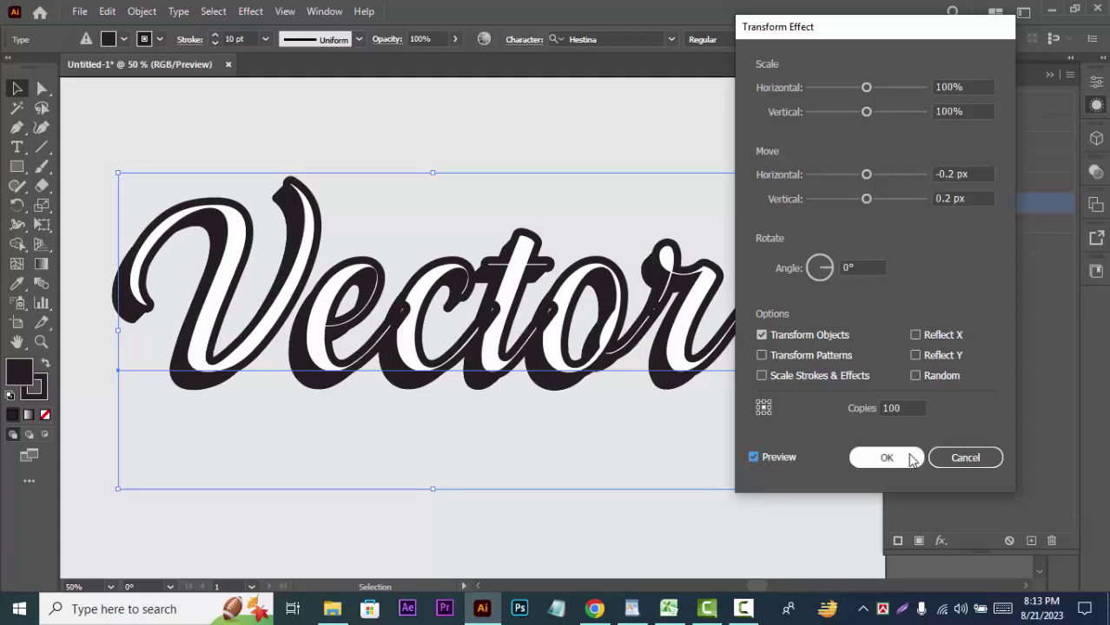
{"action": "left_click", "coordinate": [950, 174]}
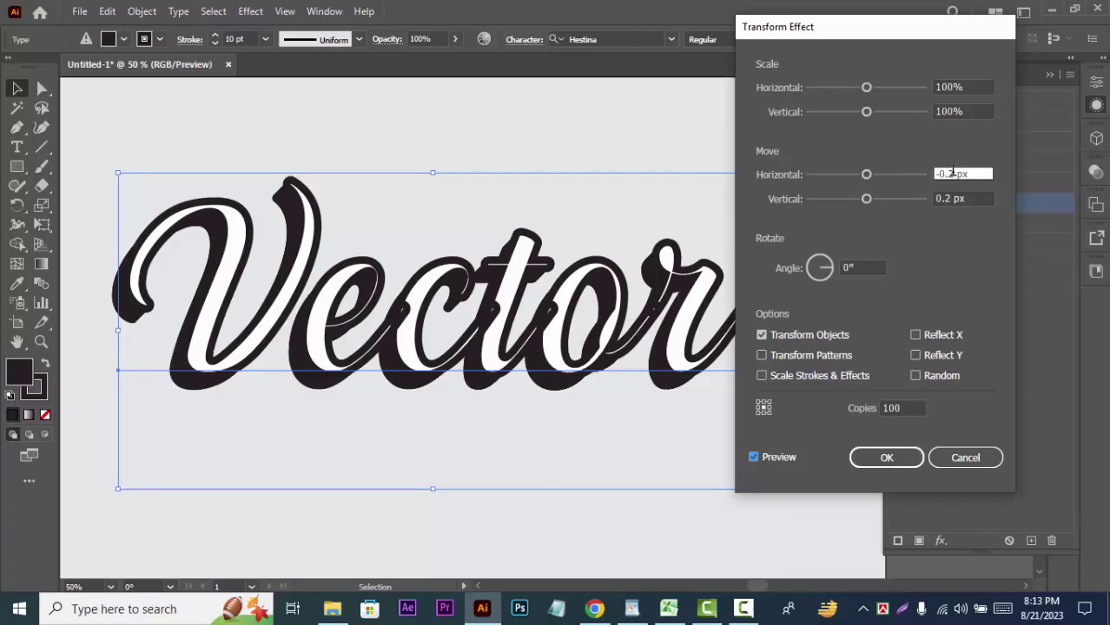
{"action": "left_click_drag", "start_coordinate": [954, 173], "coordinate": [933, 174]}
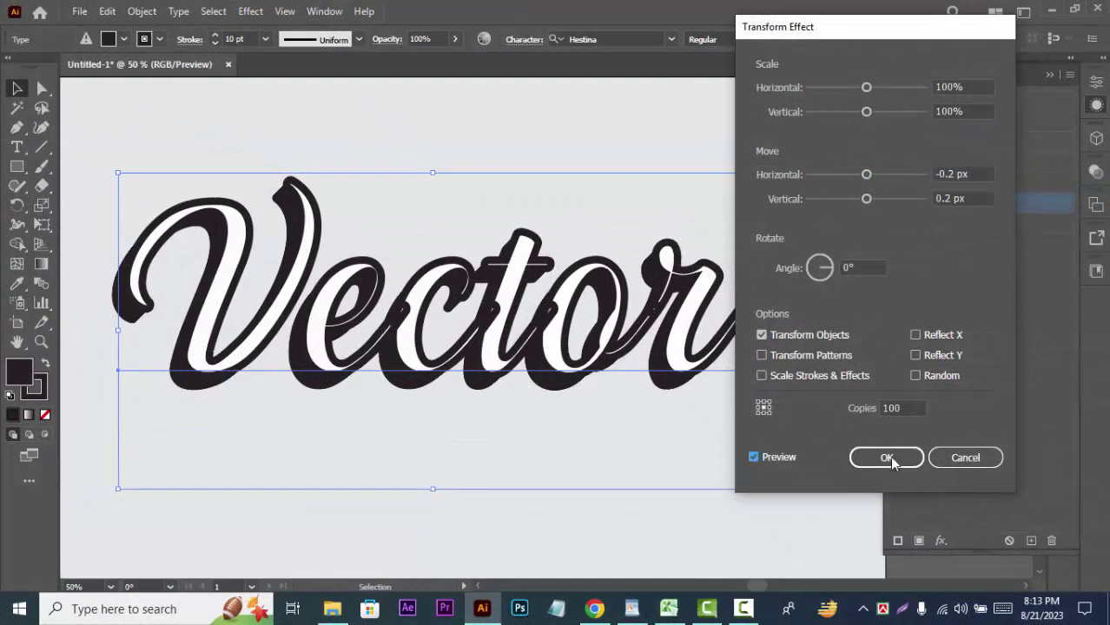
- Apply the Transform effect and thin the text's stroke from 10 pt to 4 pt
{"action": "left_click", "coordinate": [885, 459]}
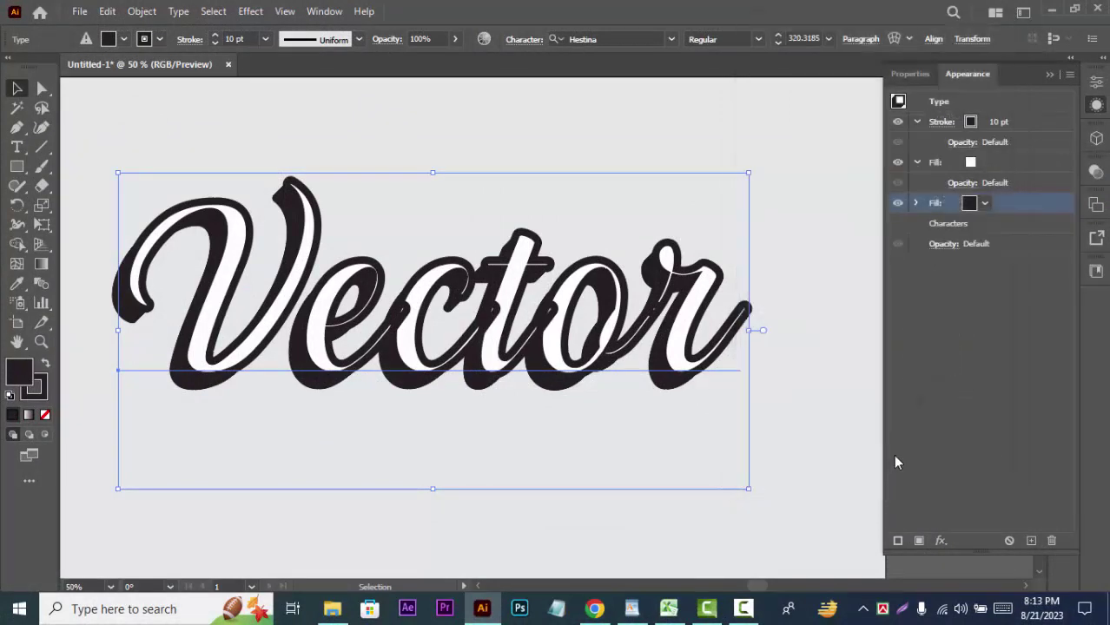
{"action": "left_click", "coordinate": [1040, 122]}
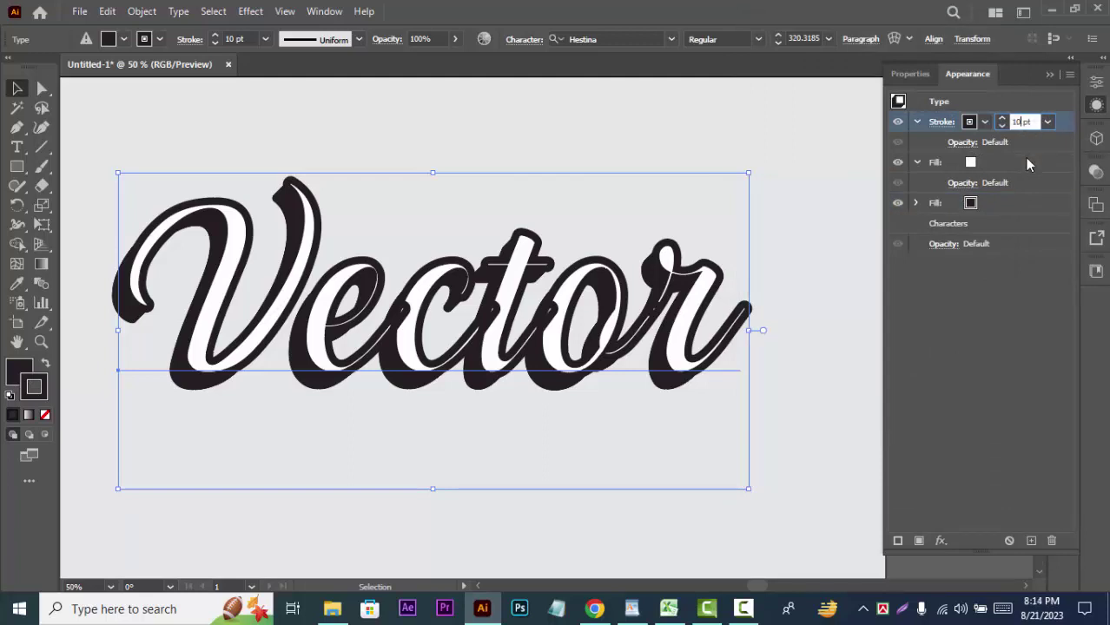
{"action": "type", "text": "5"}
{"action": "key", "text": "Return"}
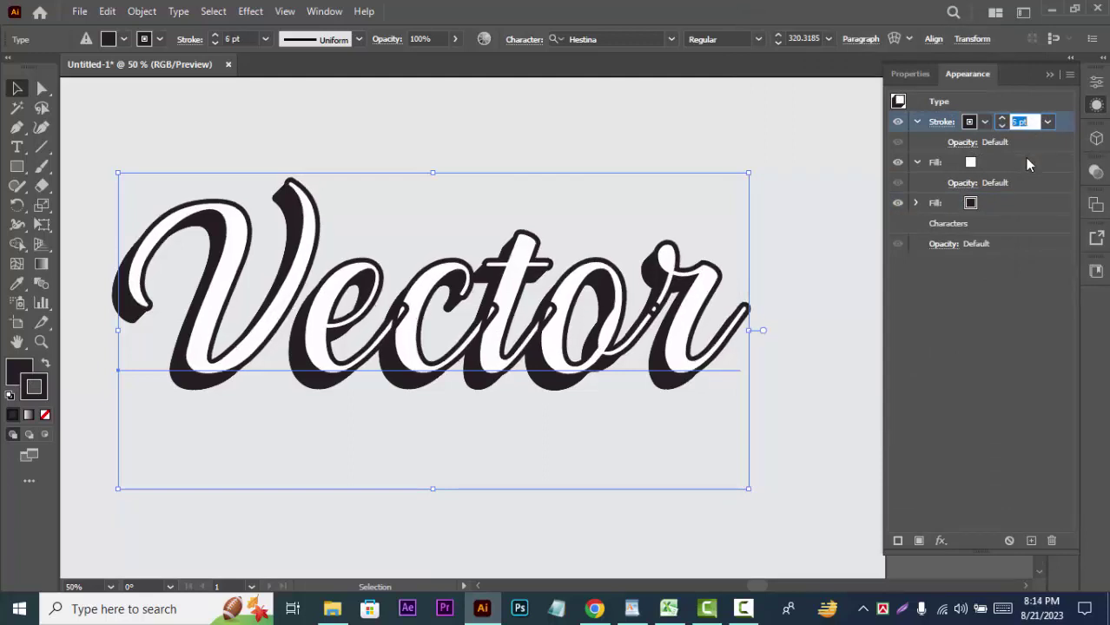
{"action": "key", "text": "Down"}
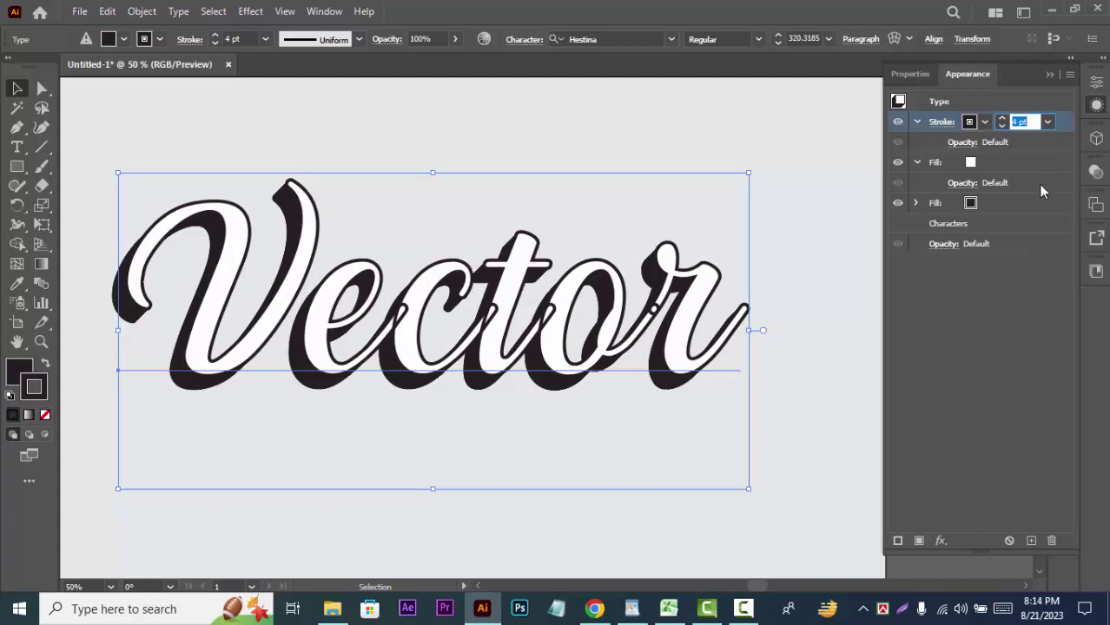
{"action": "left_click", "coordinate": [1068, 128]}
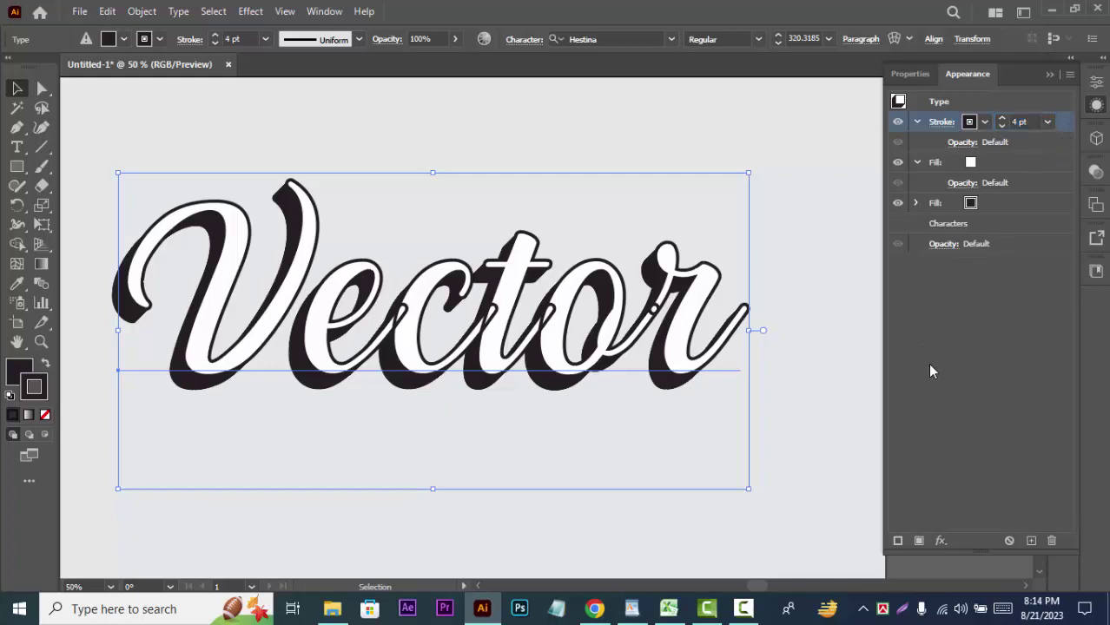
- Duplicate the dark fill and add a Drop Shadow to the lower copy with preview on
{"action": "left_click", "coordinate": [1043, 202]}
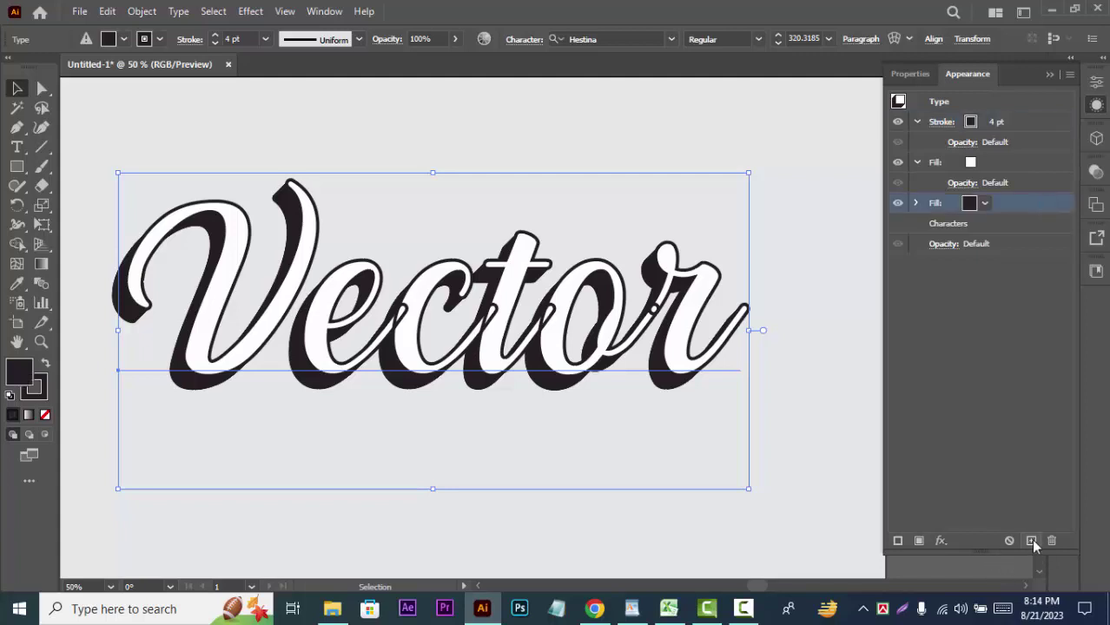
{"action": "left_click", "coordinate": [1032, 541]}
{"action": "left_click", "coordinate": [1029, 227]}
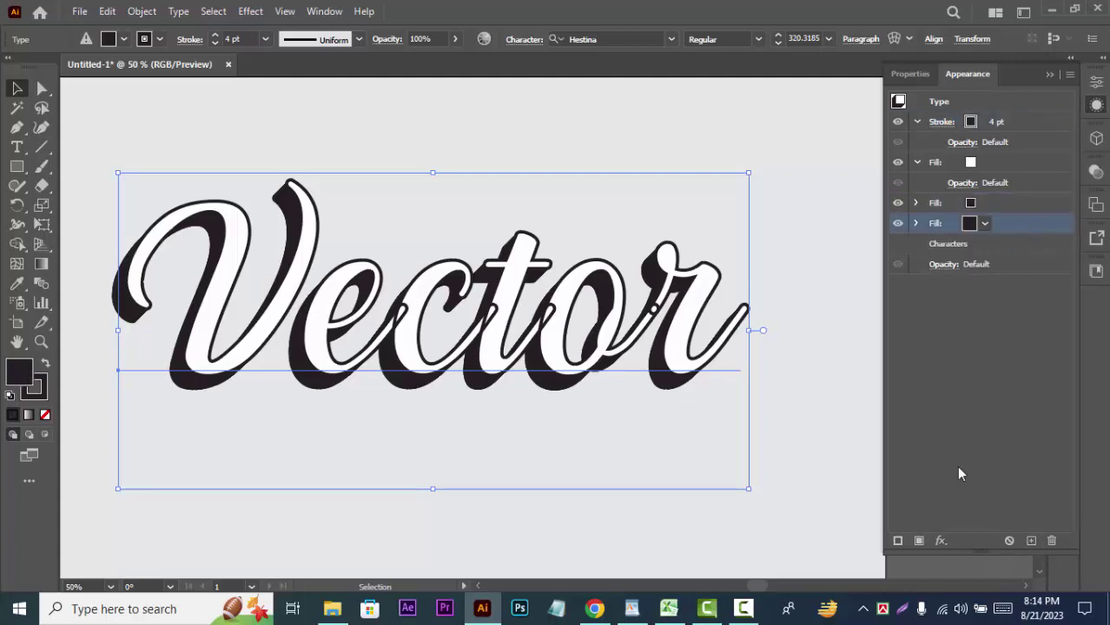
{"action": "left_click", "coordinate": [939, 541]}
{"action": "mouse_move", "coordinate": [972, 282]}
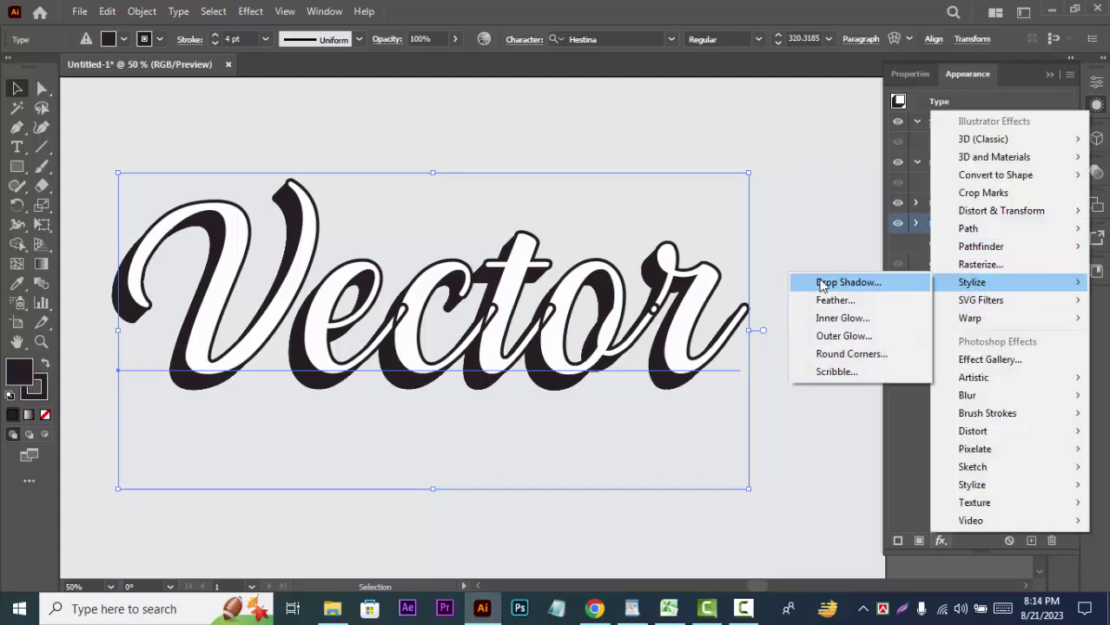
{"action": "left_click", "coordinate": [821, 282]}
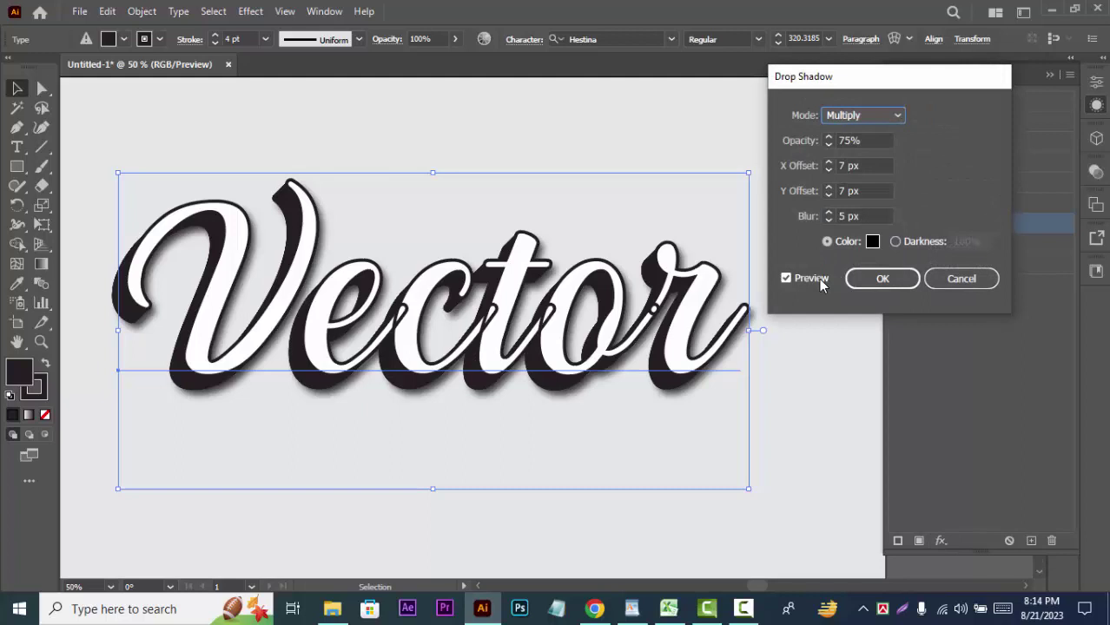
{"action": "left_click", "coordinate": [837, 165]}
{"action": "type", "text": "-"}
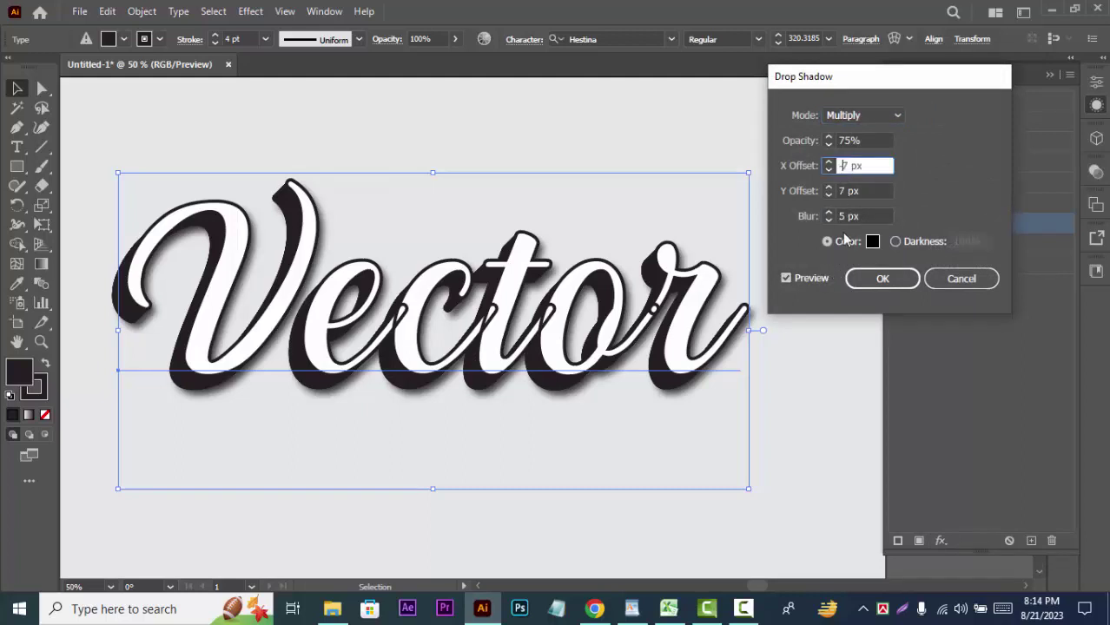
{"action": "left_click", "coordinate": [786, 279]}
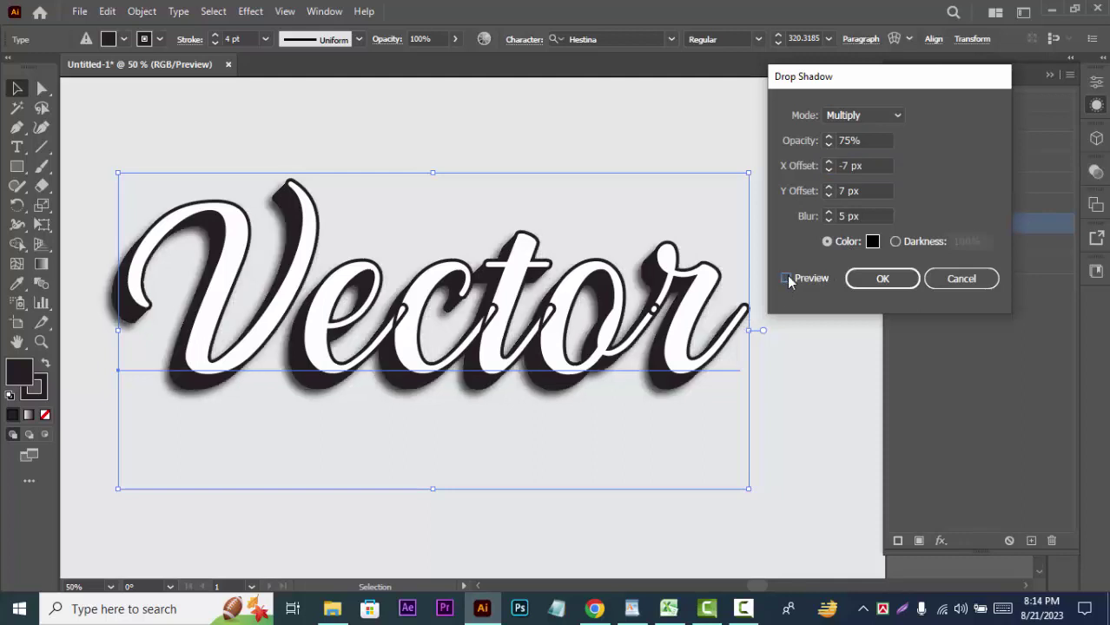
- Set the shadow's X offset to about -1 px and Y offset to 14 px
{"action": "left_click", "coordinate": [844, 166]}
{"action": "key", "text": "Up"}
{"action": "key", "text": "Up"}
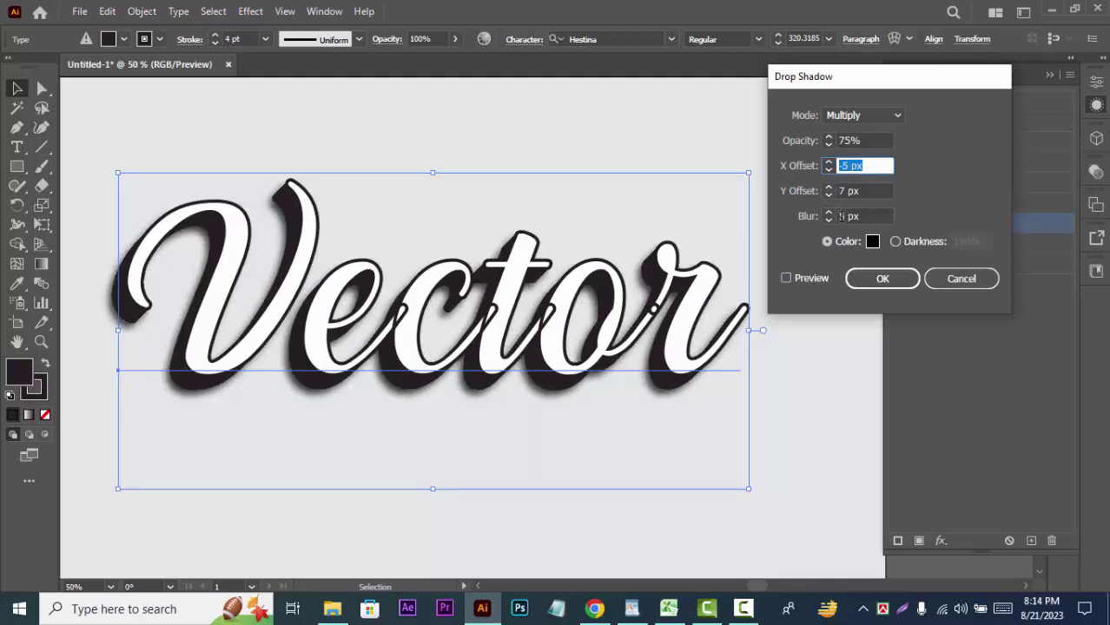
{"action": "key", "text": "Up"}
{"action": "key", "text": "Up"}
{"action": "key", "text": "Up"}
{"action": "key", "text": "Up"}
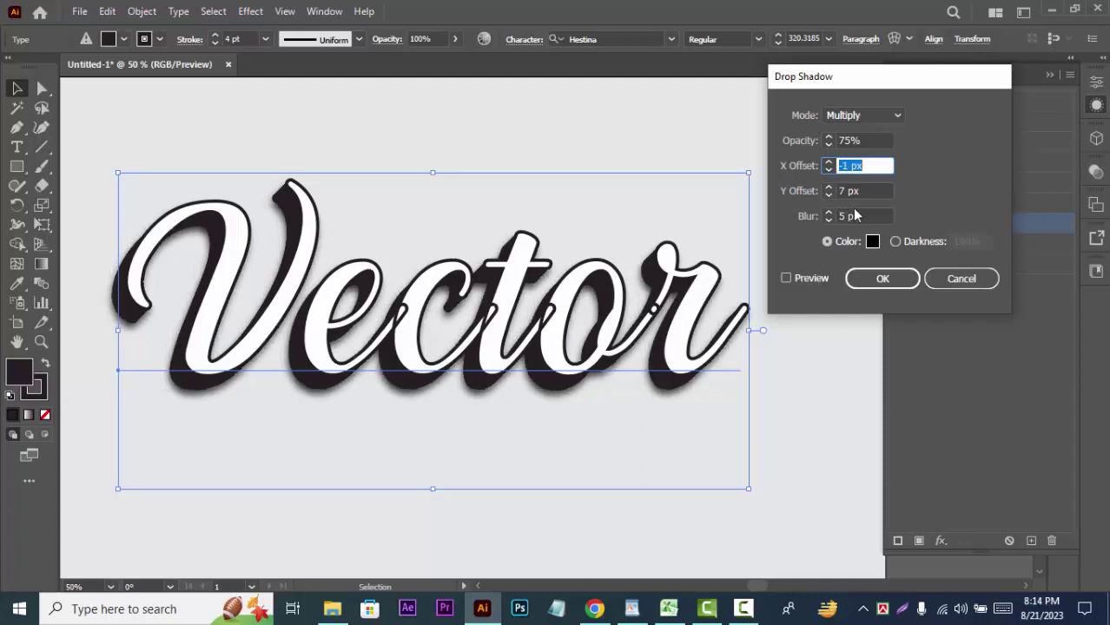
{"action": "left_click", "coordinate": [841, 190]}
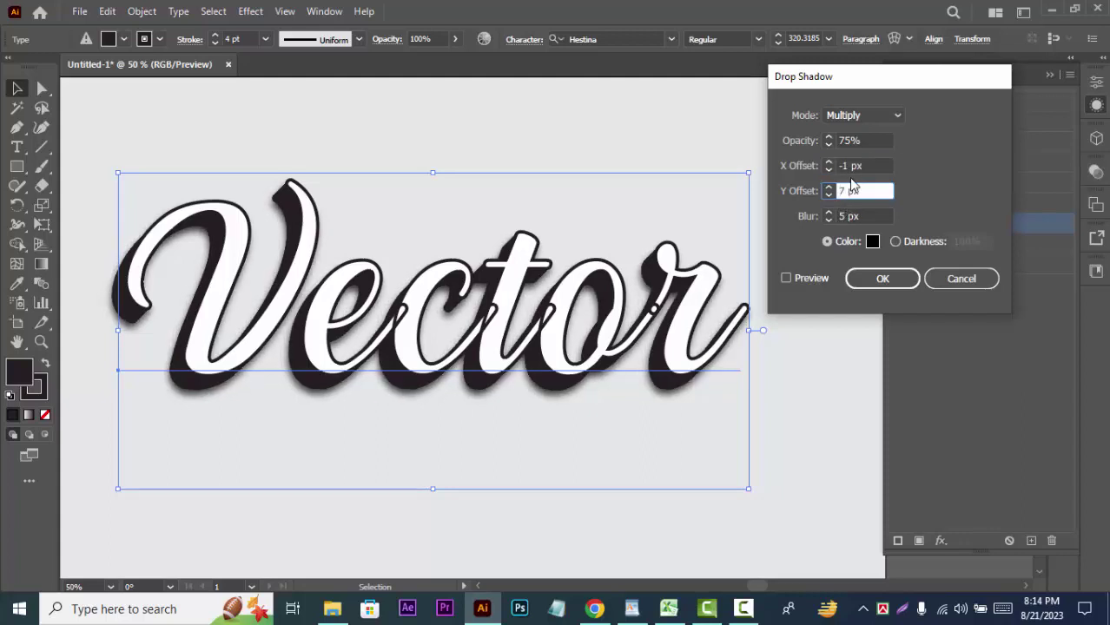
{"action": "key", "text": "Up"}
{"action": "key", "text": "Up"}
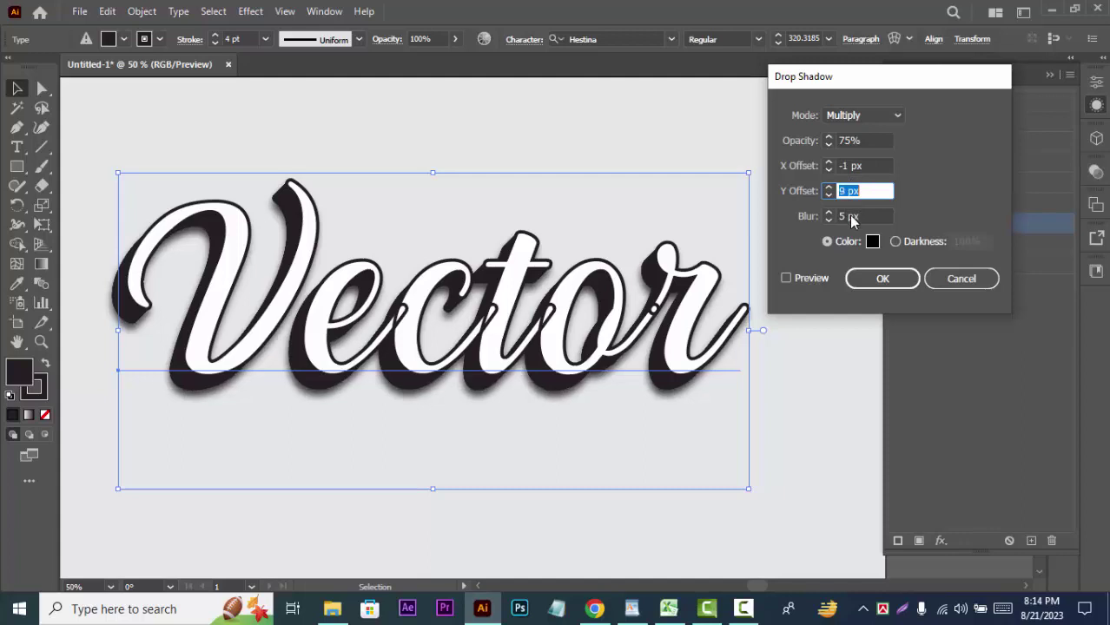
{"action": "key", "text": "Up"}
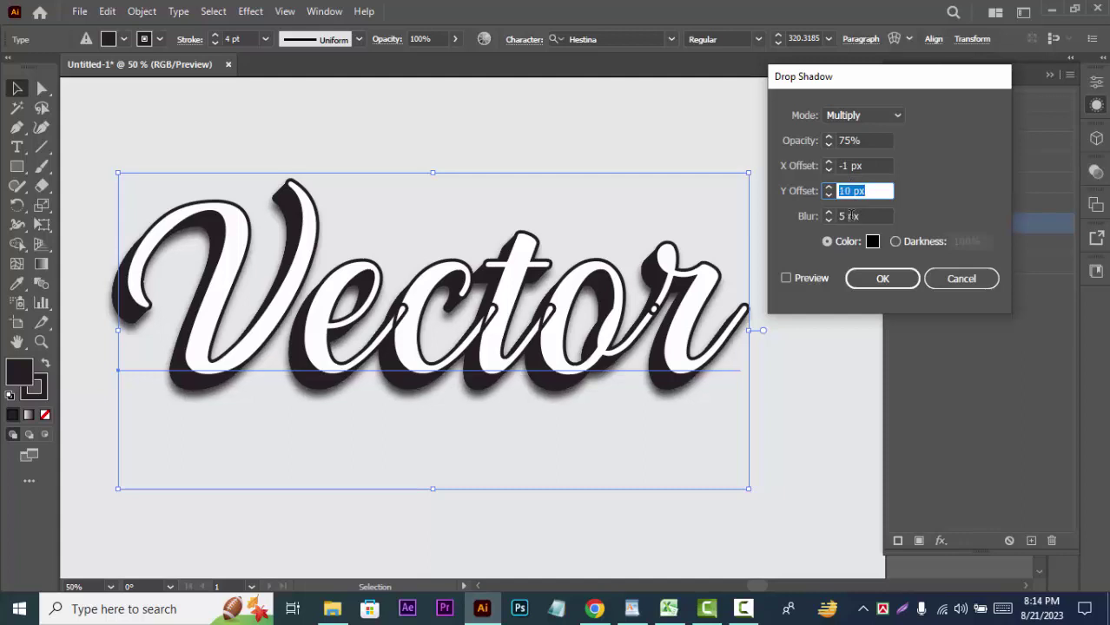
{"action": "key", "text": "Up"}
{"action": "key", "text": "Up"}
{"action": "key", "text": "Up"}
{"action": "key", "text": "Up"}
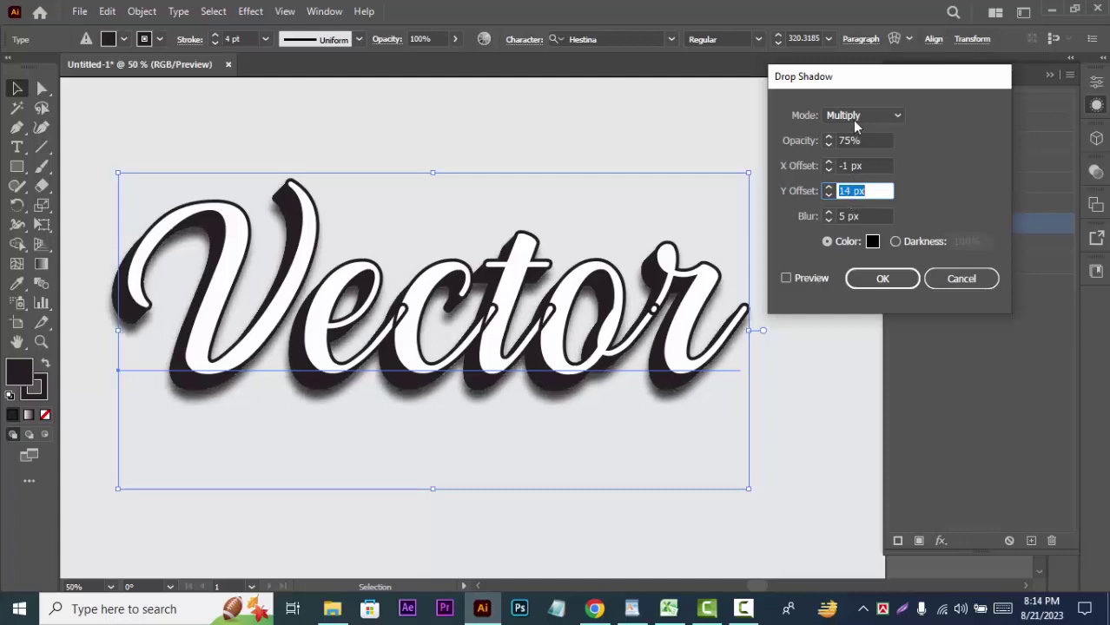
- Shift the shadow left, settling the X offset around -13 px
{"action": "left_click", "coordinate": [848, 165]}
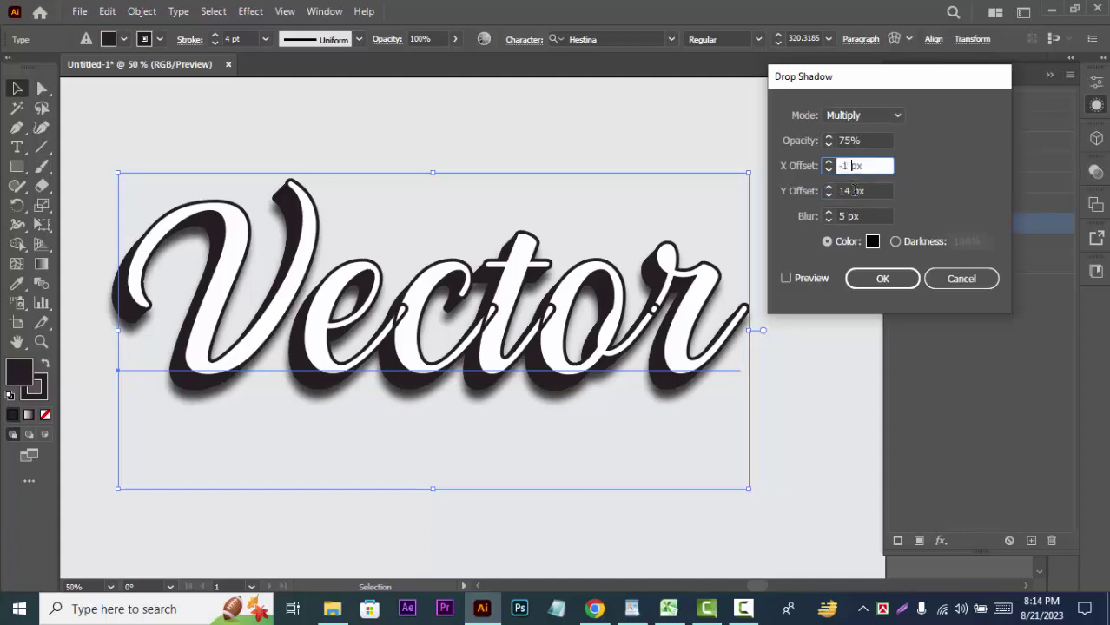
{"action": "key", "text": "Down"}
{"action": "key", "text": "Down"}
{"action": "key", "text": "Down"}
{"action": "key", "text": "Down"}
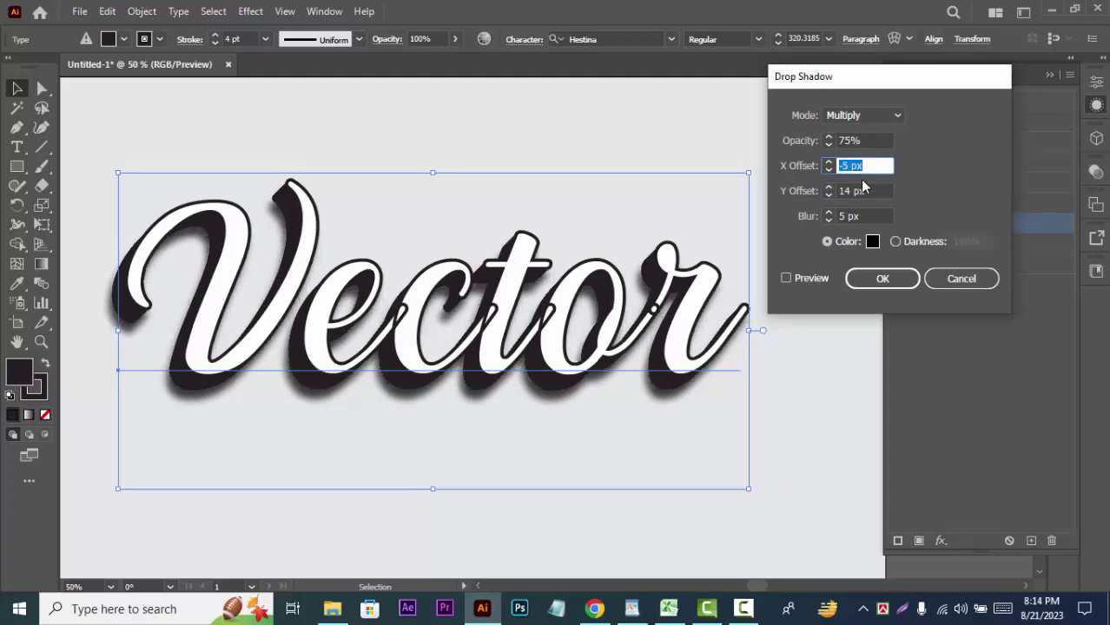
{"action": "key", "text": "Down"}
{"action": "key", "text": "Down"}
{"action": "key", "text": "Down"}
{"action": "key", "text": "Down"}
{"action": "key", "text": "Down"}
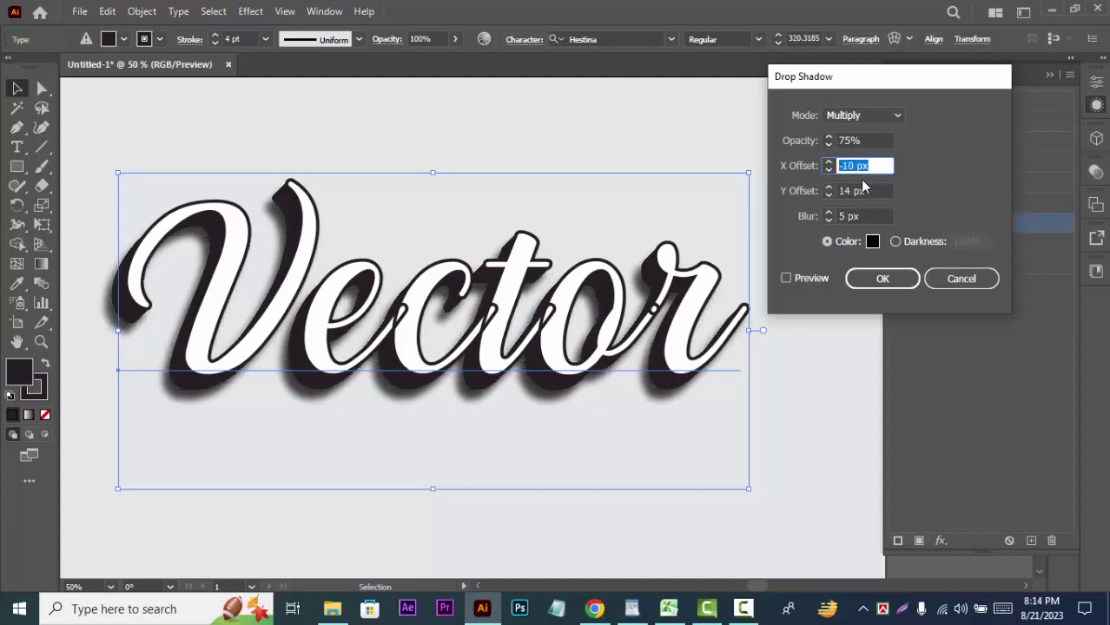
{"action": "key", "text": "Down"}
{"action": "key", "text": "Down"}
{"action": "key", "text": "Down"}
{"action": "key", "text": "Down"}
{"action": "key", "text": "Down"}
{"action": "key", "text": "Down"}
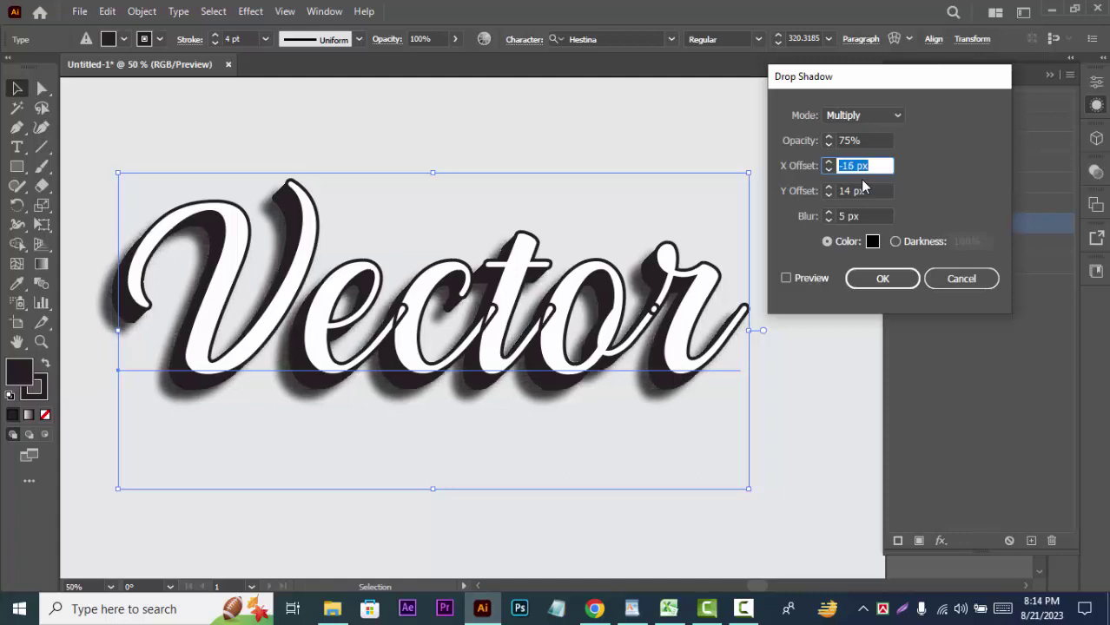
{"action": "key", "text": "Down"}
{"action": "key", "text": "Down"}
{"action": "key", "text": "Up"}
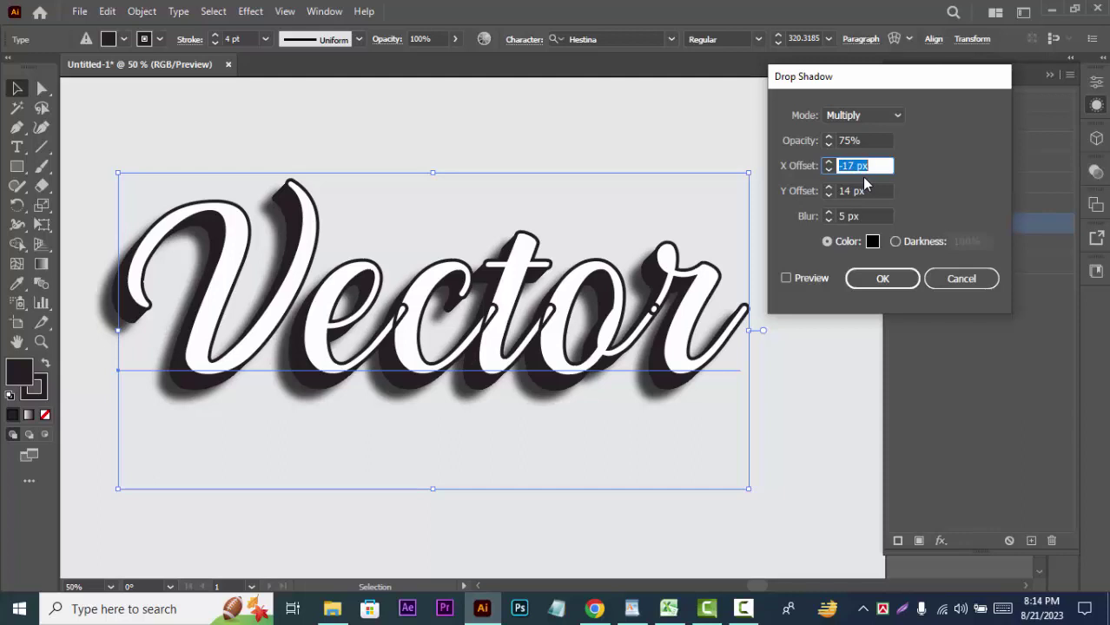
{"action": "key", "text": "Up"}
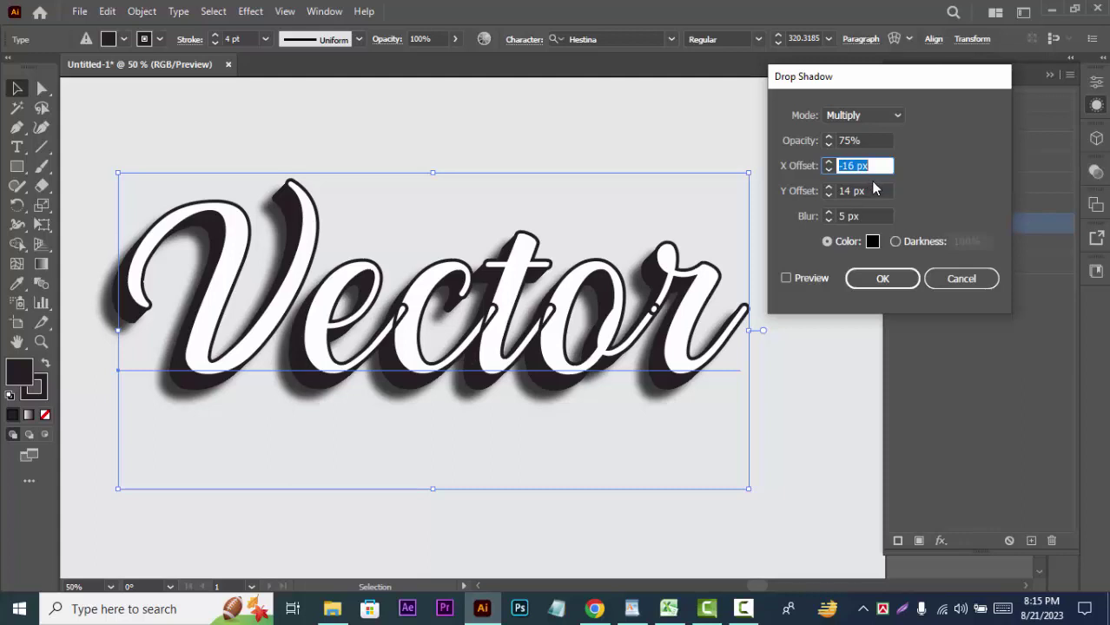
{"action": "key", "text": "Up"}
{"action": "key", "text": "Up"}
{"action": "key", "text": "Up"}
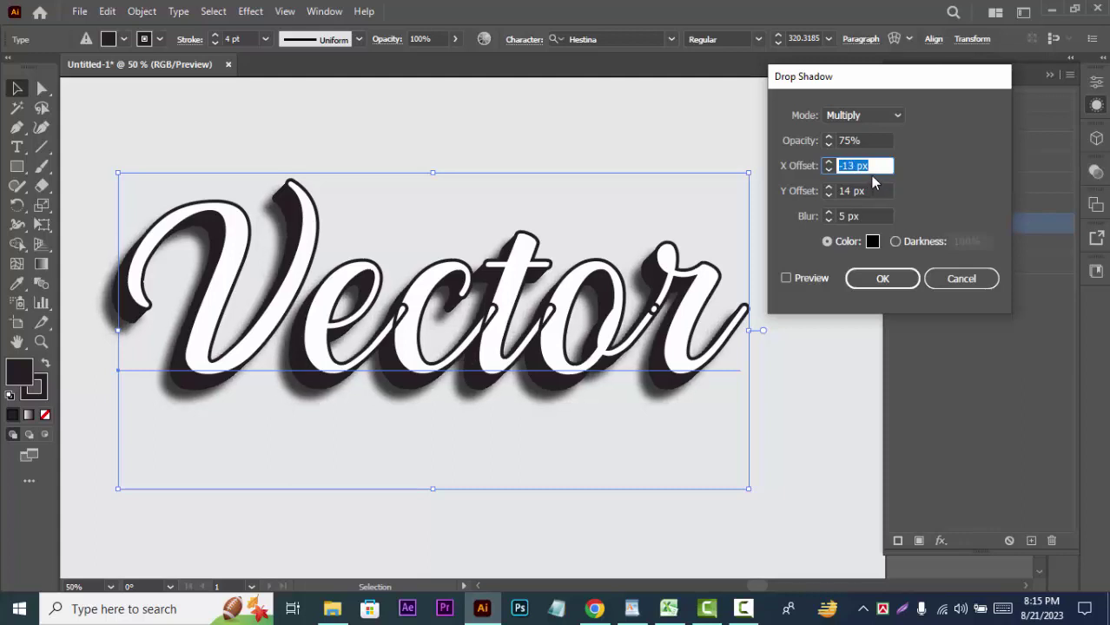
{"action": "key", "text": "Up"}
{"action": "key", "text": "Up"}
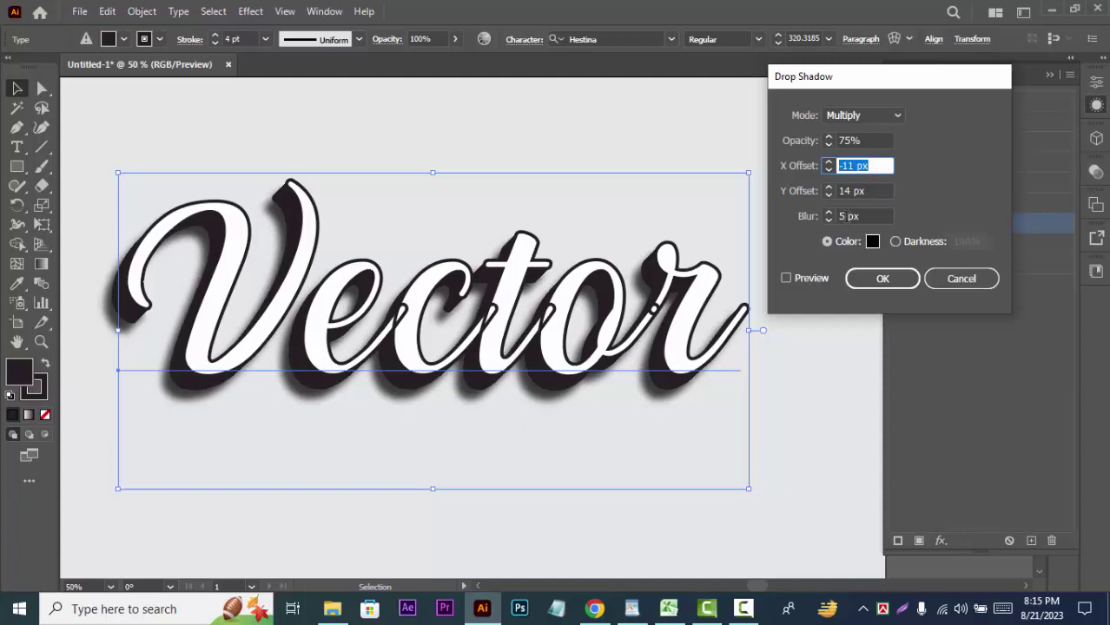
- Set the drop shadow blur to 10 px, preview it and confirm the shadow
{"action": "left_click", "coordinate": [847, 216]}
{"action": "key", "text": "Down"}
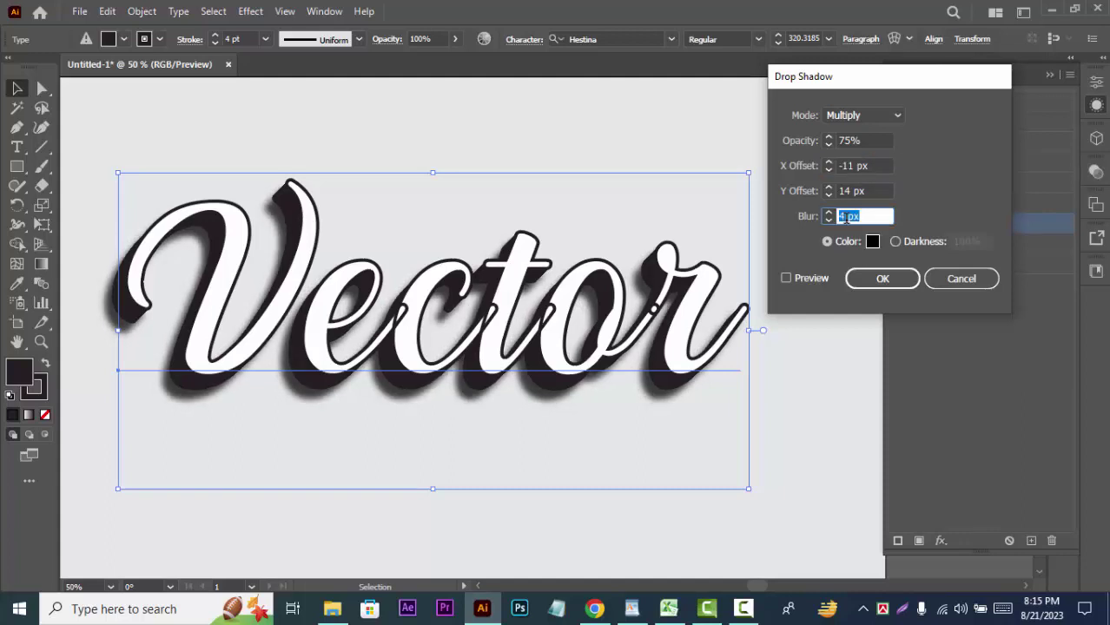
{"action": "key", "text": "Down"}
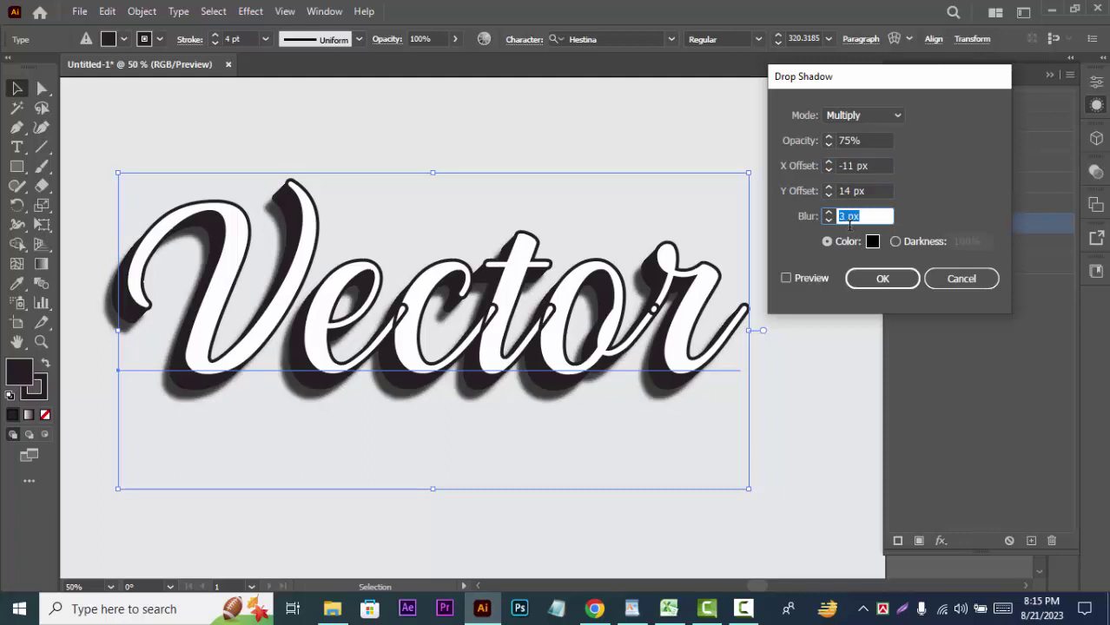
{"action": "key", "text": "Up"}
{"action": "key", "text": "Up"}
{"action": "key", "text": "Up"}
{"action": "key", "text": "Up"}
{"action": "key", "text": "Up"}
{"action": "key", "text": "Up"}
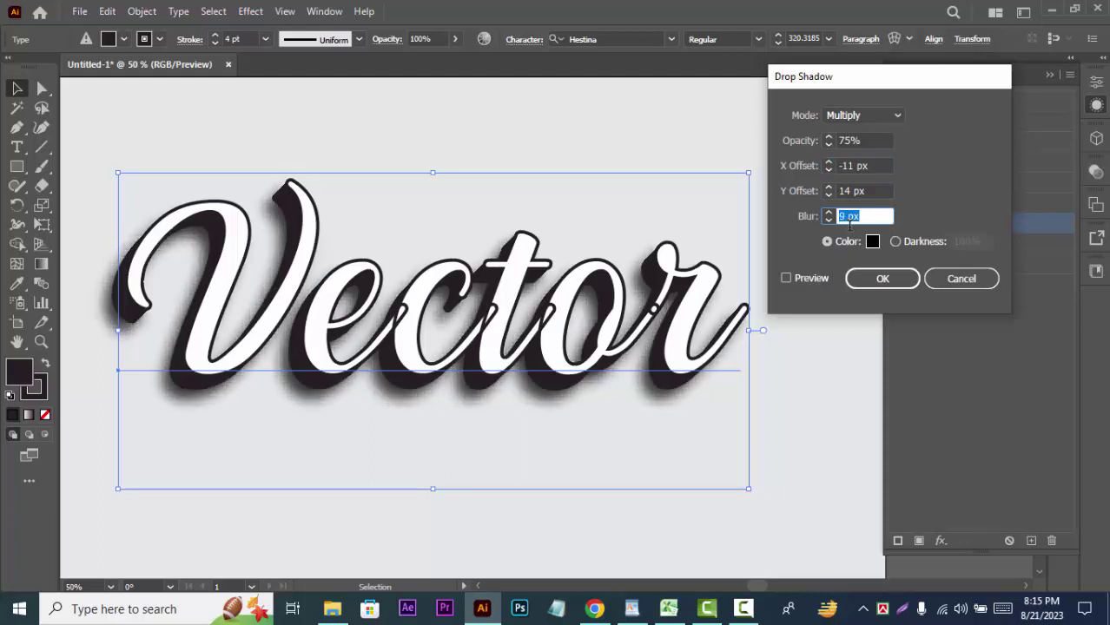
{"action": "key", "text": "Up"}
{"action": "key", "text": "Up"}
{"action": "key", "text": "Up"}
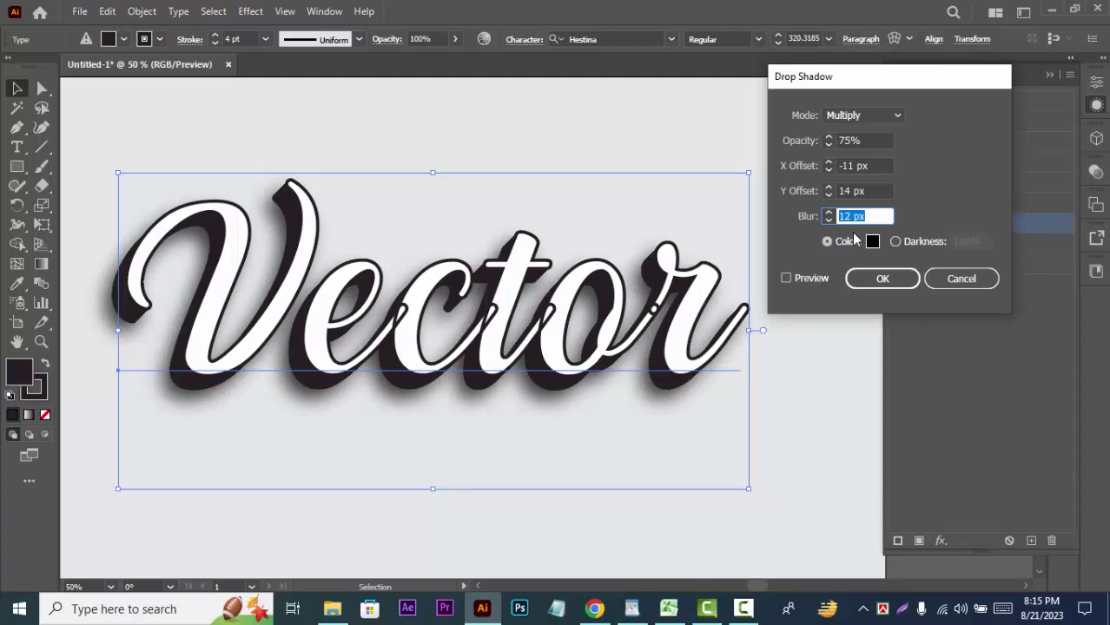
{"action": "key", "text": "Down"}
{"action": "key", "text": "Down"}
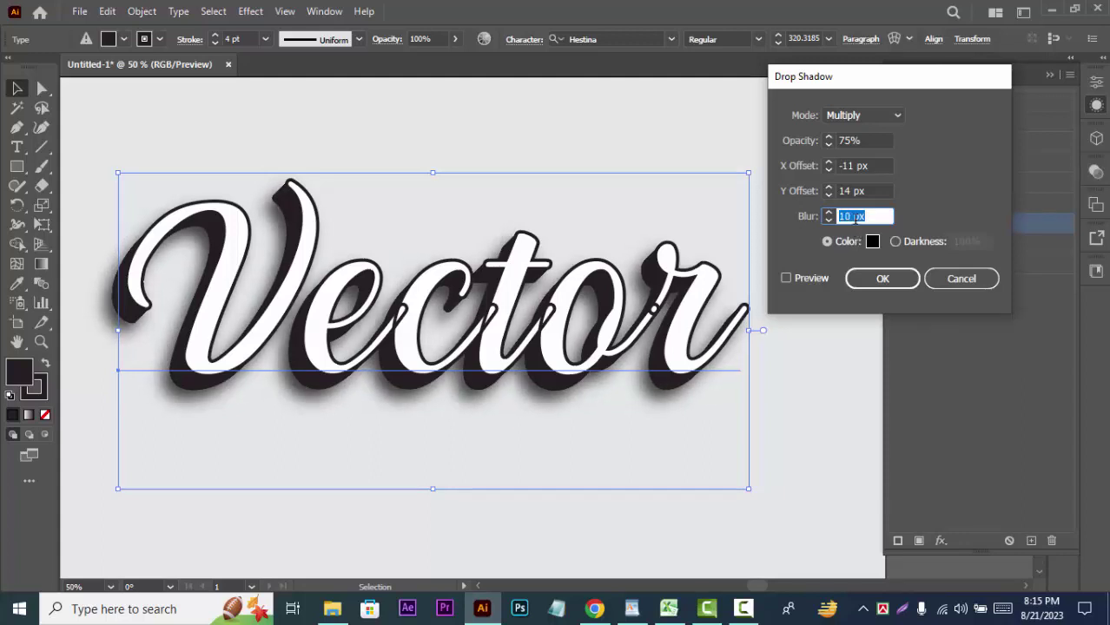
{"action": "left_click", "coordinate": [786, 278]}
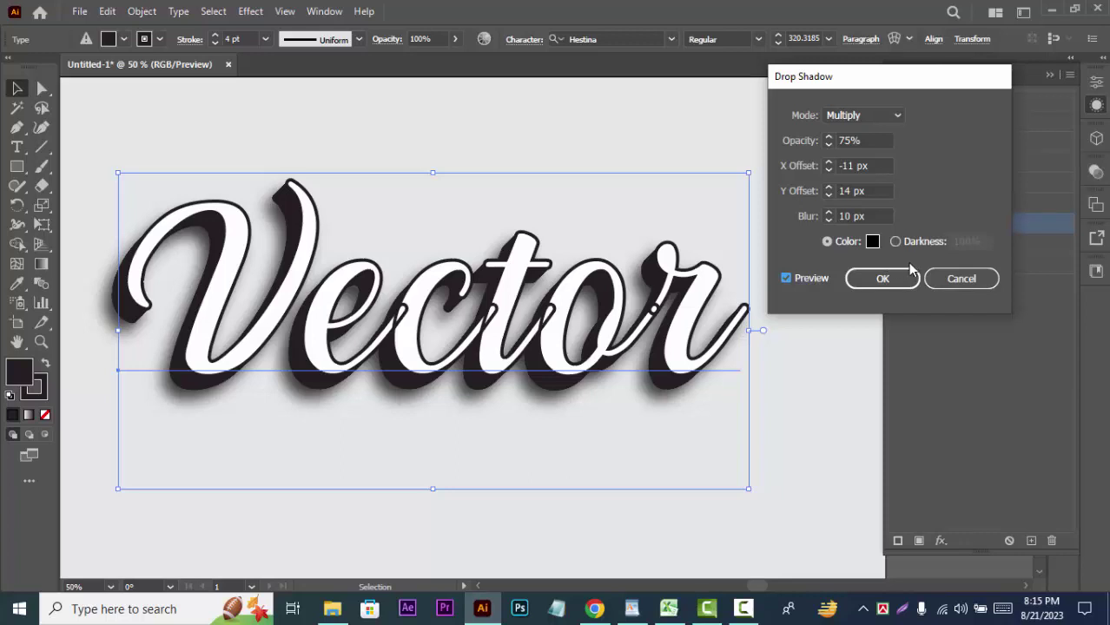
{"action": "left_click", "coordinate": [883, 279]}
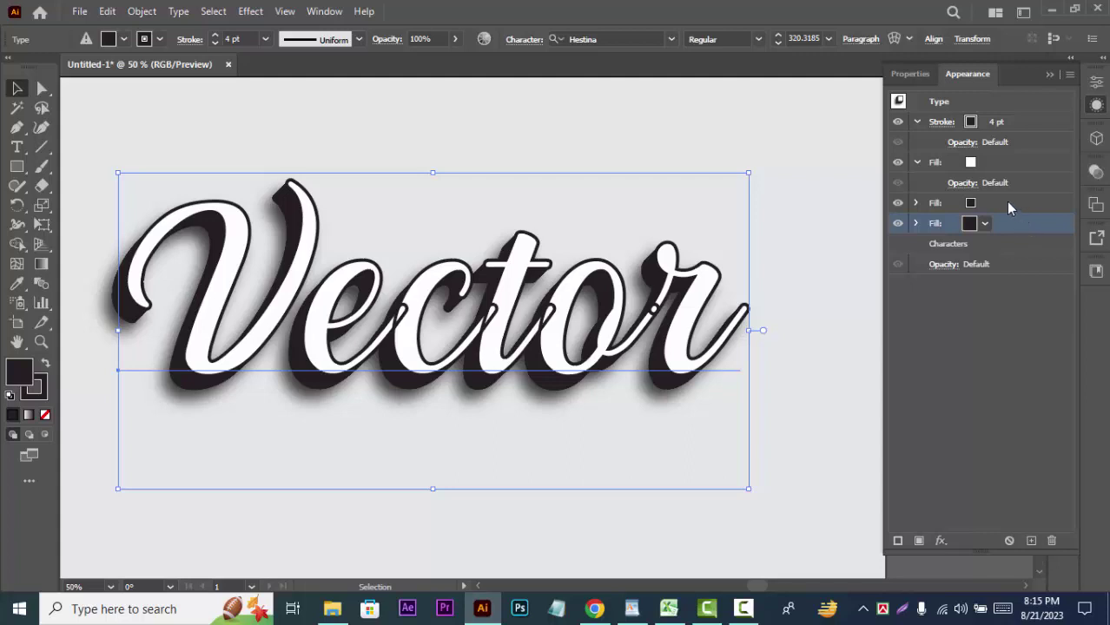
- Move the drop-shadowed dark fill above the other dark fill in the Appearance stack
{"action": "left_click_drag", "start_coordinate": [1007, 207], "coordinate": [1008, 207]}
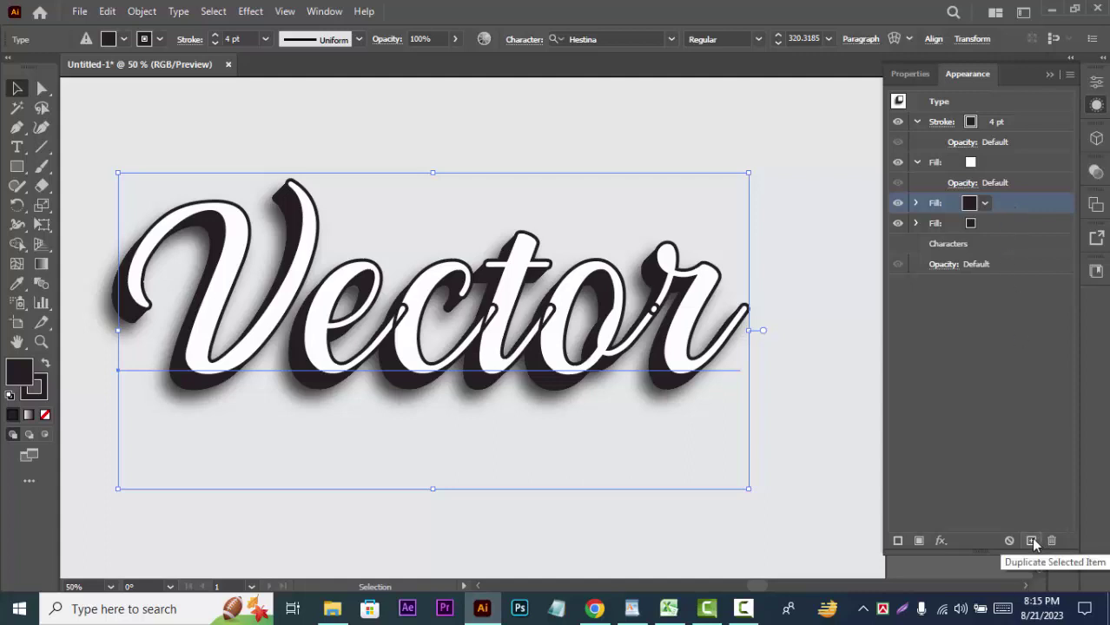
- Duplicate the dark outline stroke, move the copy below the white fill and make it white
{"action": "left_click", "coordinate": [1019, 122]}
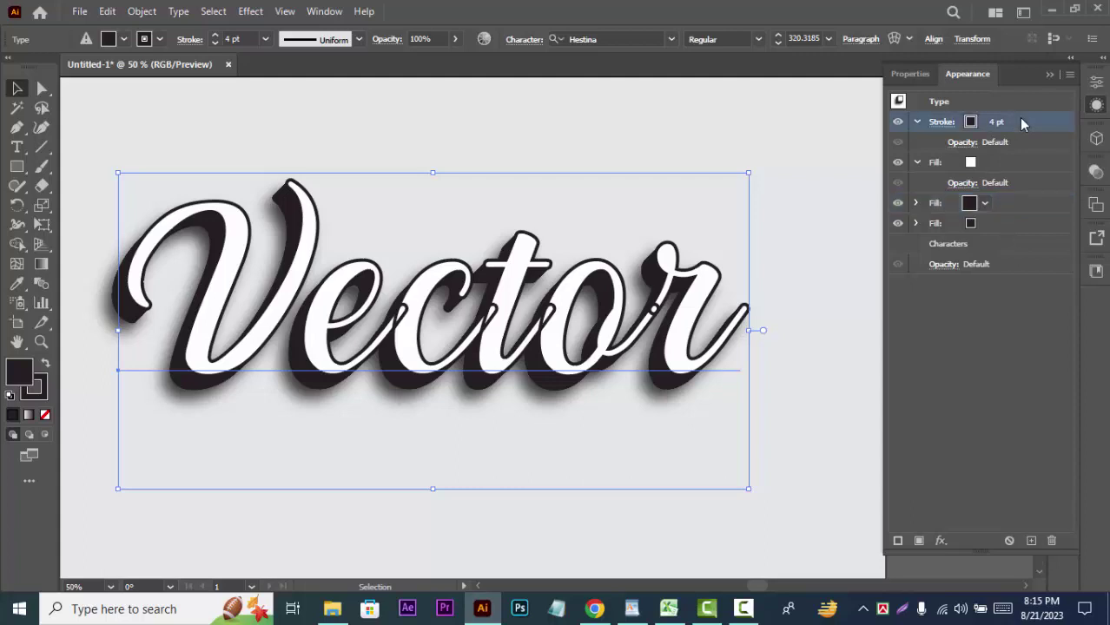
{"action": "left_click", "coordinate": [1031, 540]}
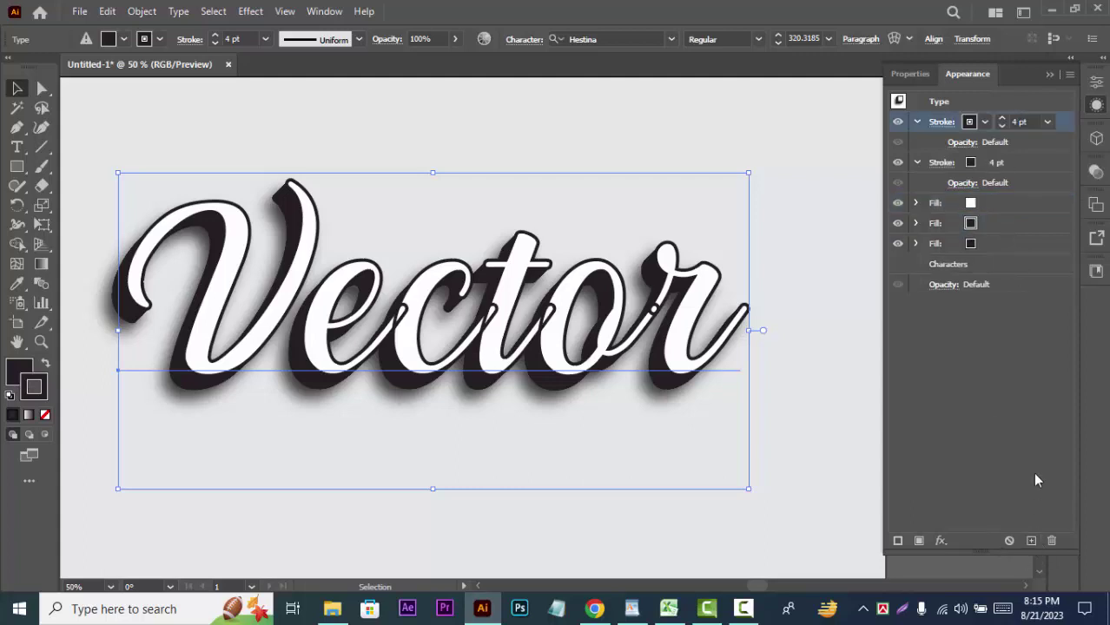
{"action": "left_click", "coordinate": [1025, 161]}
{"action": "left_click", "coordinate": [1057, 121]}
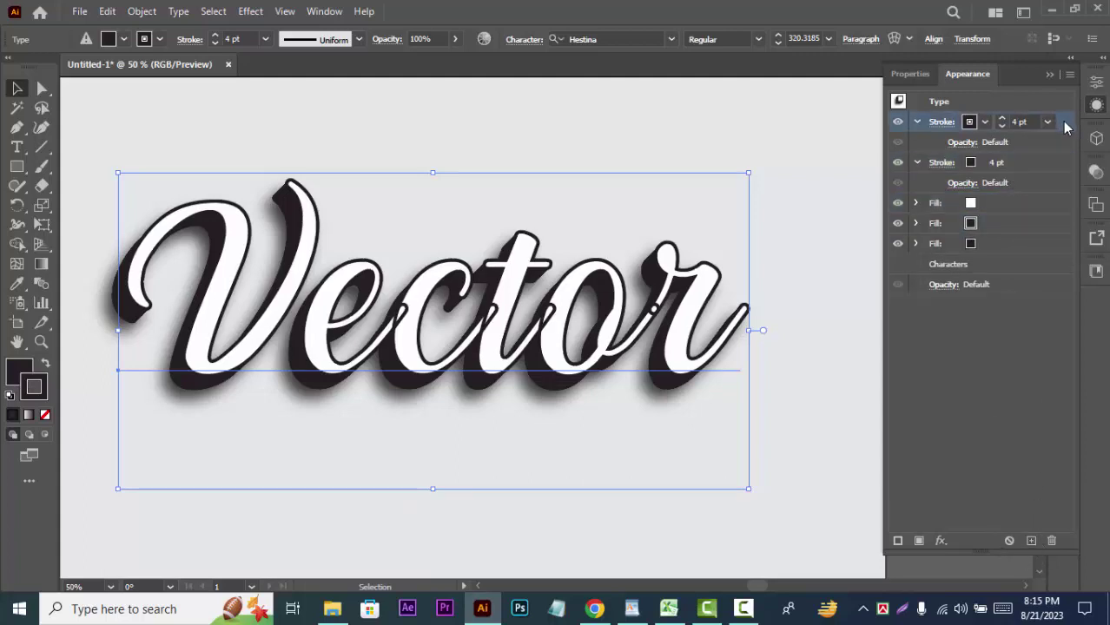
{"action": "left_click_drag", "start_coordinate": [1063, 122], "coordinate": [1045, 234]}
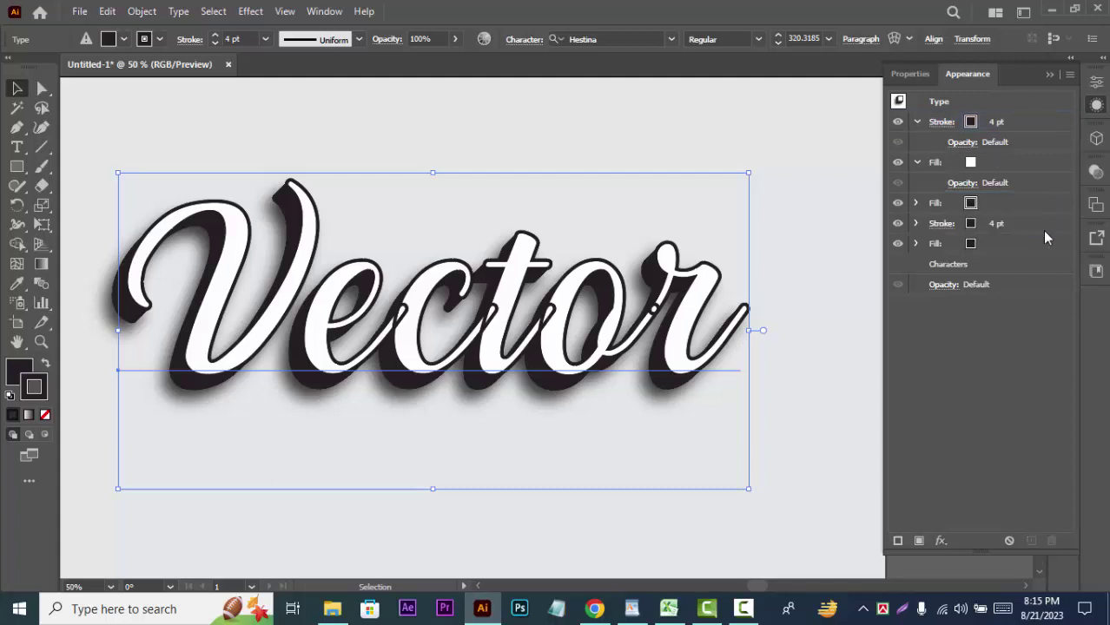
{"action": "left_click", "coordinate": [970, 224]}
{"action": "left_click", "coordinate": [970, 224]}
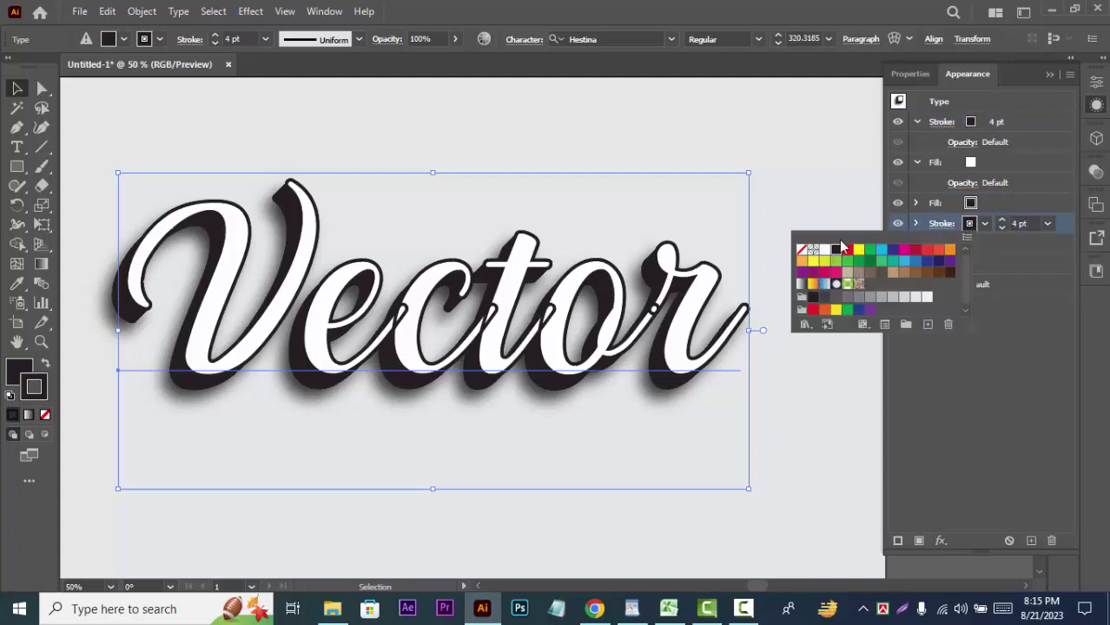
{"action": "left_click", "coordinate": [825, 251]}
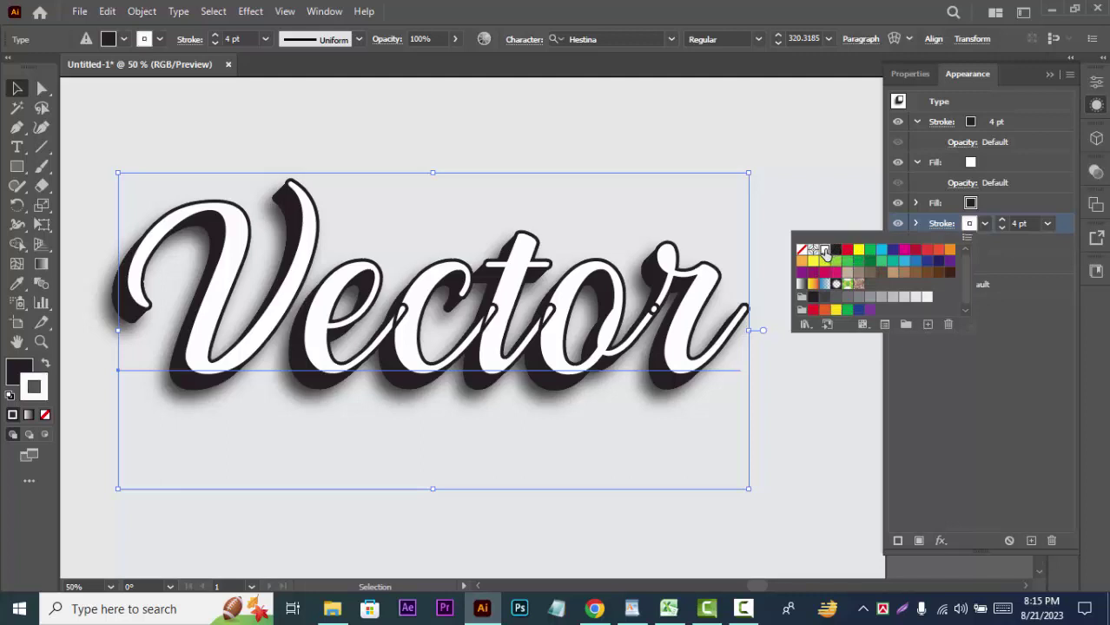
- Set the white stroke copy's weight to 3 pt
{"action": "left_click", "coordinate": [1020, 224]}
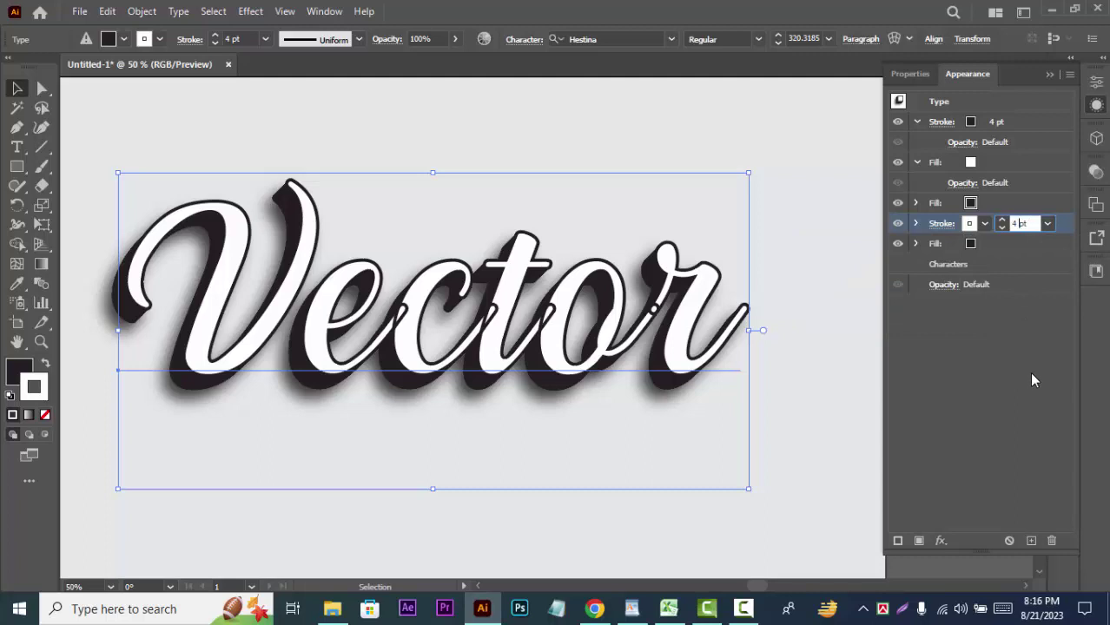
{"action": "key", "text": "Up"}
{"action": "key", "text": "Up"}
{"action": "key", "text": "Up"}
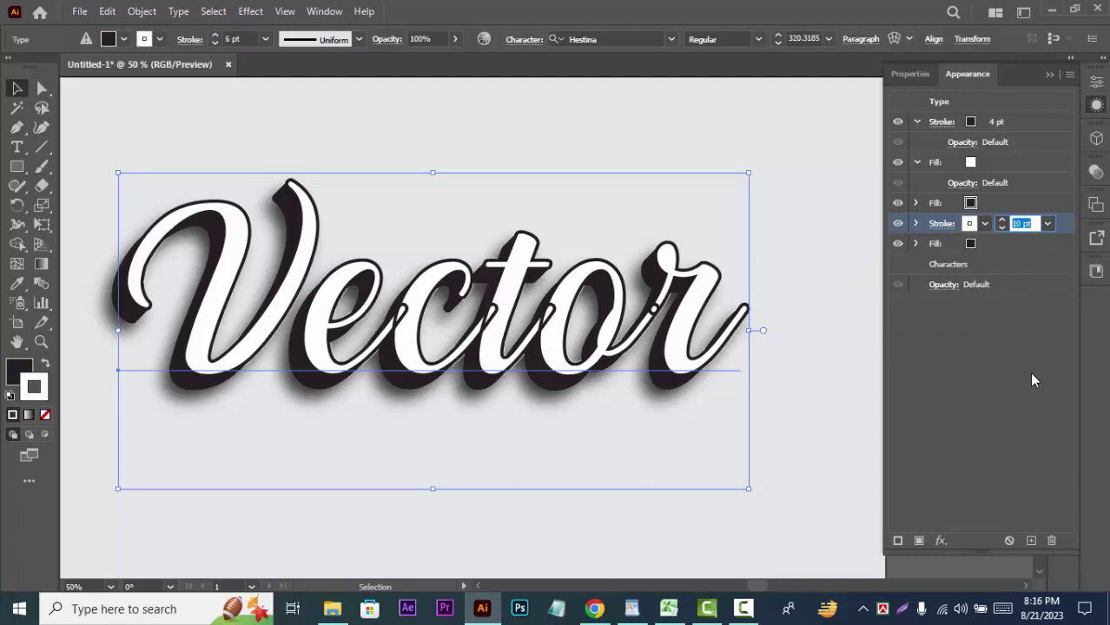
{"action": "key", "text": "Up"}
{"action": "key", "text": "Up"}
{"action": "key", "text": "Up"}
{"action": "key", "text": "Up"}
{"action": "key", "text": "Up"}
{"action": "key", "text": "Up"}
{"action": "key", "text": "Up"}
{"action": "key", "text": "Up"}
{"action": "key", "text": "Up"}
{"action": "key", "text": "Up"}
{"action": "key", "text": "Up"}
{"action": "key", "text": "Up"}
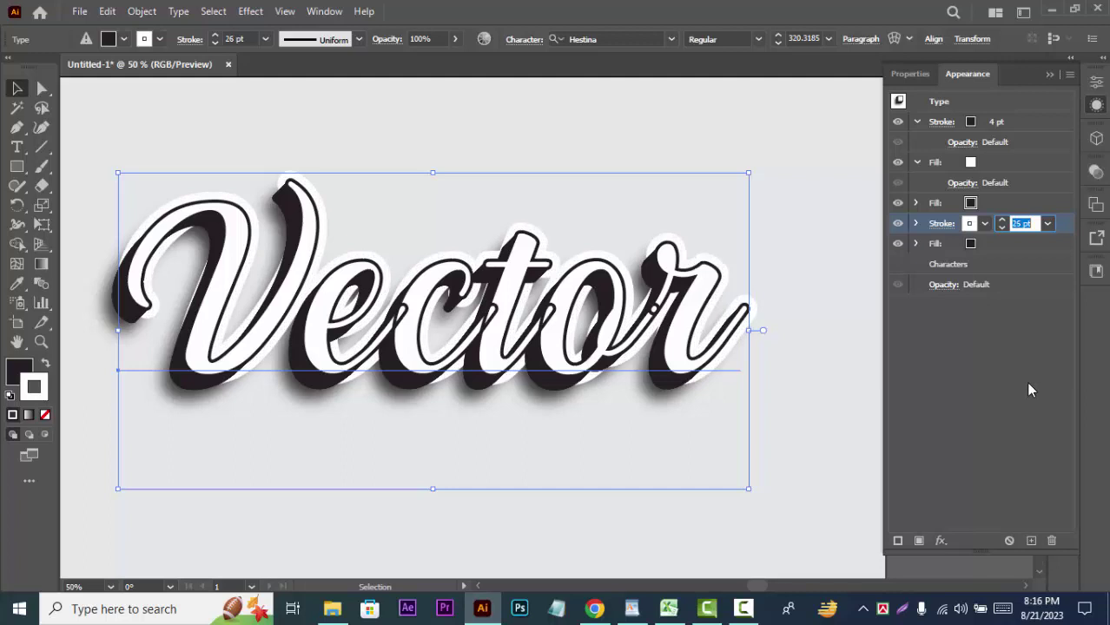
{"action": "key", "text": "Down"}
{"action": "key", "text": "Down"}
{"action": "key", "text": "Down"}
{"action": "key", "text": "Down"}
{"action": "key", "text": "Down"}
{"action": "key", "text": "Down"}
{"action": "key", "text": "Down"}
{"action": "key", "text": "Down"}
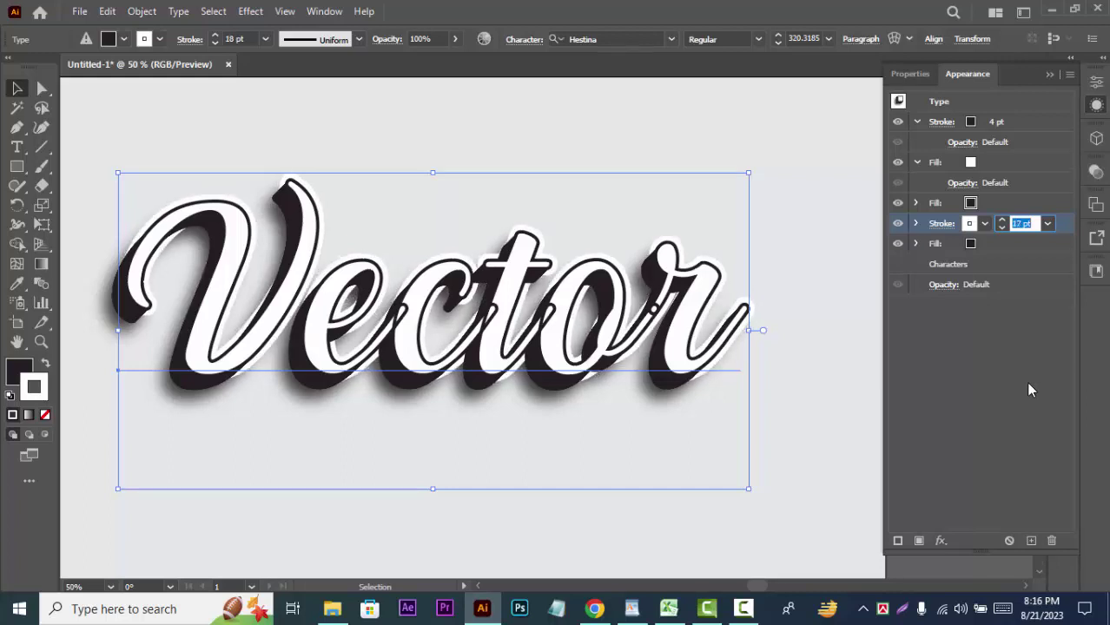
{"action": "key", "text": "Down"}
{"action": "key", "text": "Down"}
{"action": "key", "text": "Down"}
{"action": "key", "text": "Down"}
{"action": "key", "text": "Down"}
{"action": "key", "text": "Down"}
{"action": "key", "text": "Down"}
{"action": "key", "text": "Down"}
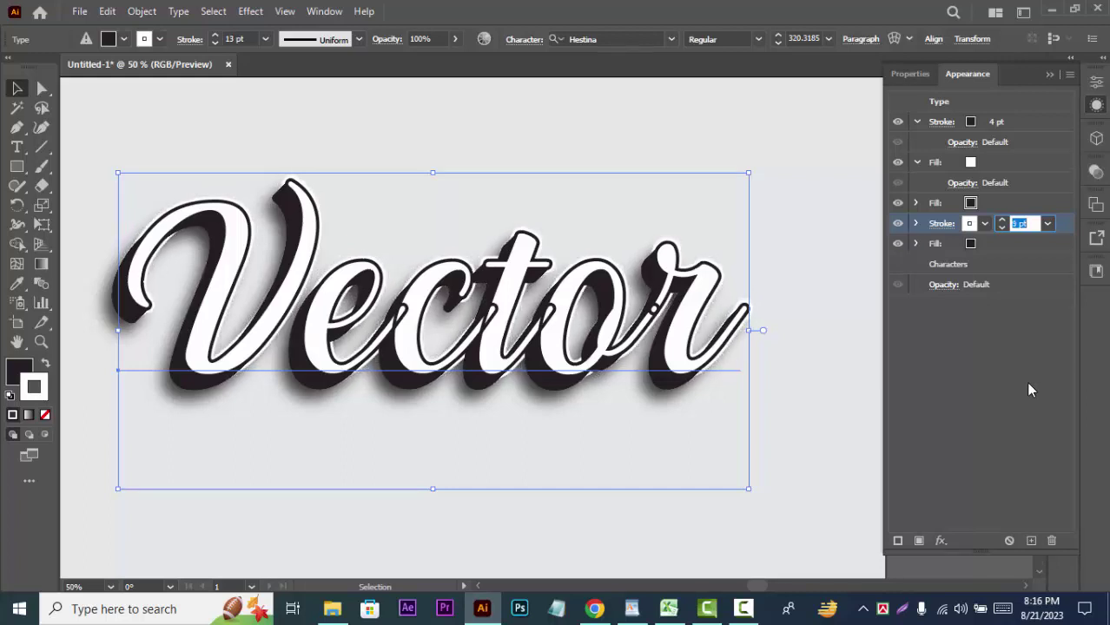
{"action": "key", "text": "Down"}
{"action": "key", "text": "Down"}
{"action": "key", "text": "Down"}
{"action": "key", "text": "Down"}
{"action": "key", "text": "Down"}
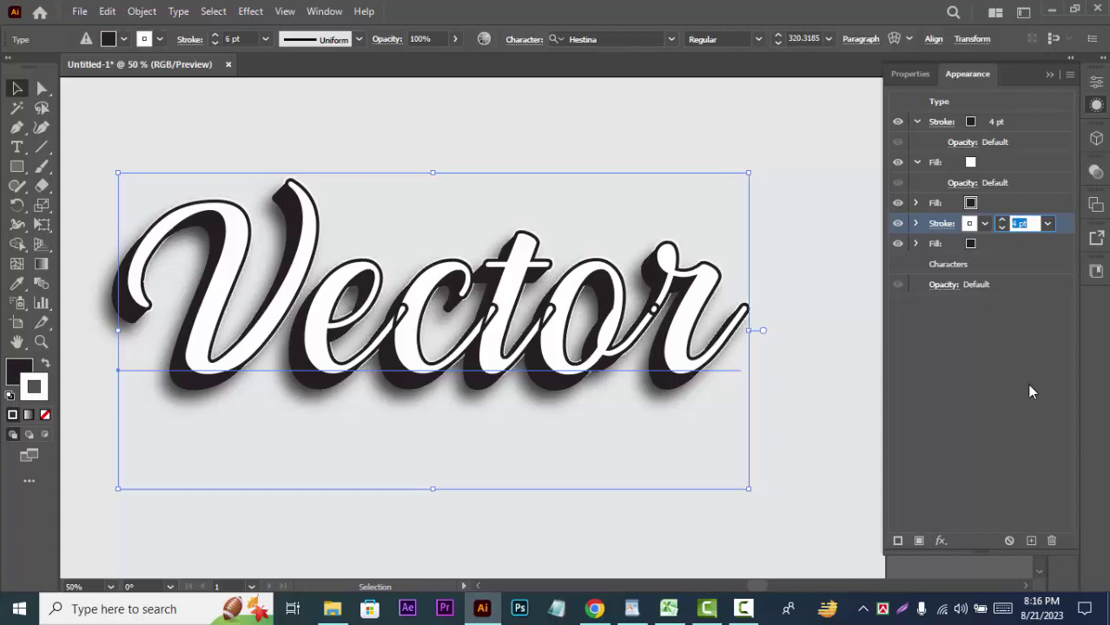
{"action": "key", "text": "Down"}
{"action": "key", "text": "Down"}
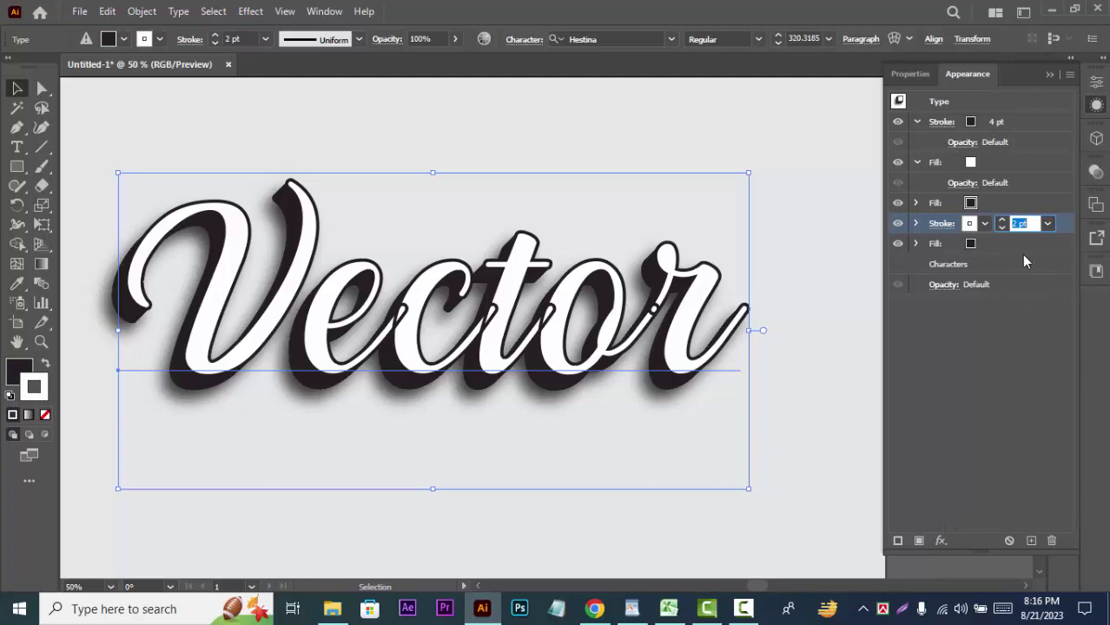
{"action": "type", "text": "3"}
{"action": "key", "text": "Return"}
- Add a Transform effect to the white stroke with 0.2 horizontal and vertical move
{"action": "left_click", "coordinate": [1069, 227]}
{"action": "left_click", "coordinate": [941, 540]}
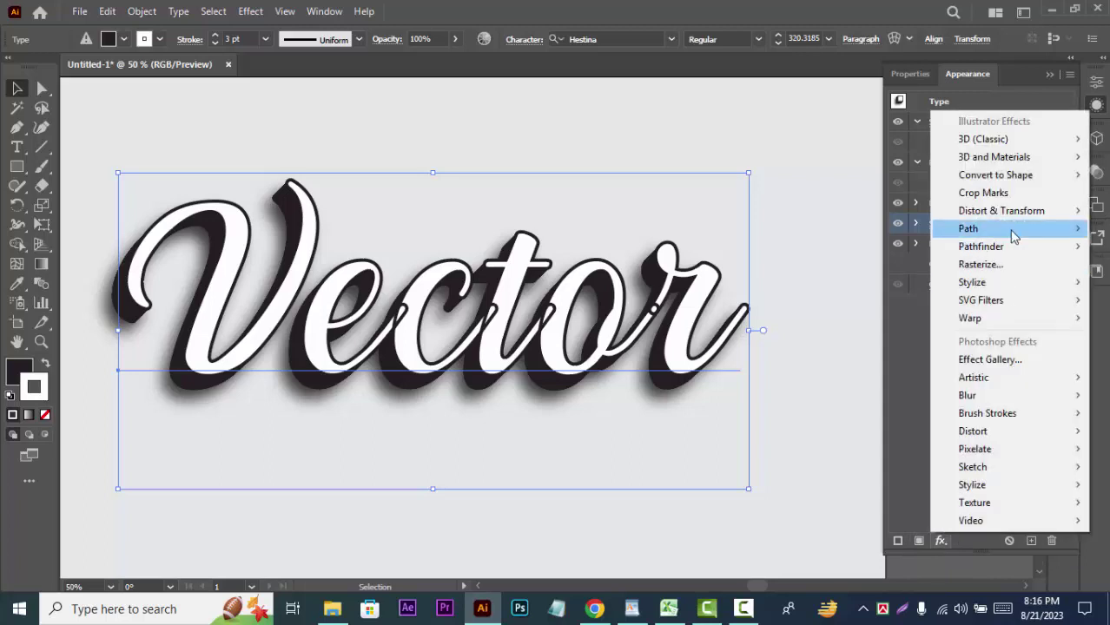
{"action": "mouse_move", "coordinate": [1000, 211]}
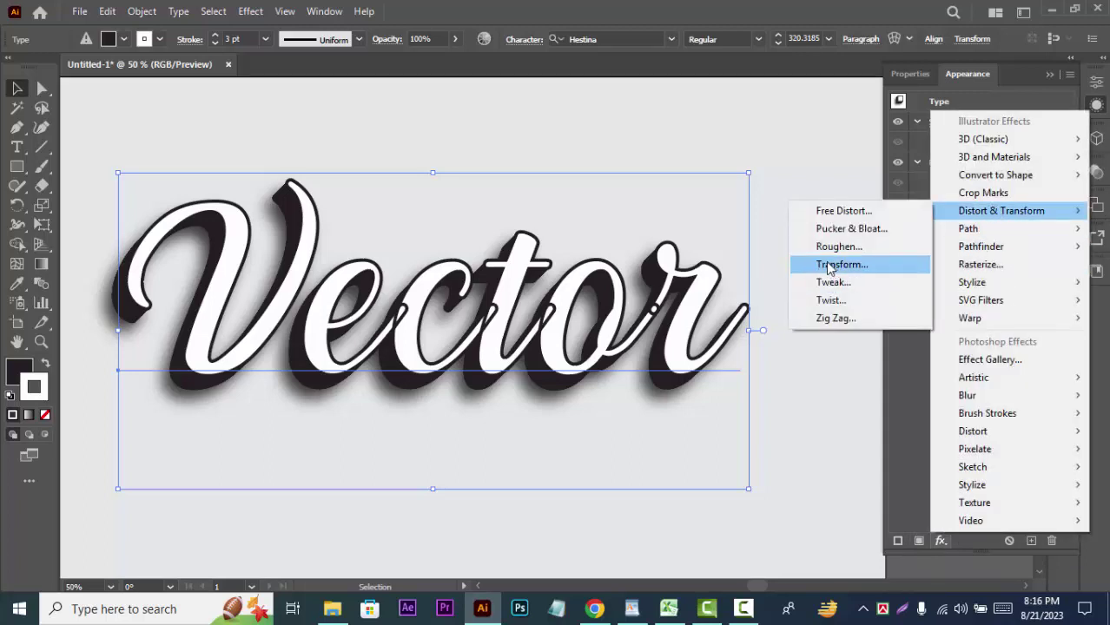
{"action": "left_click", "coordinate": [827, 265]}
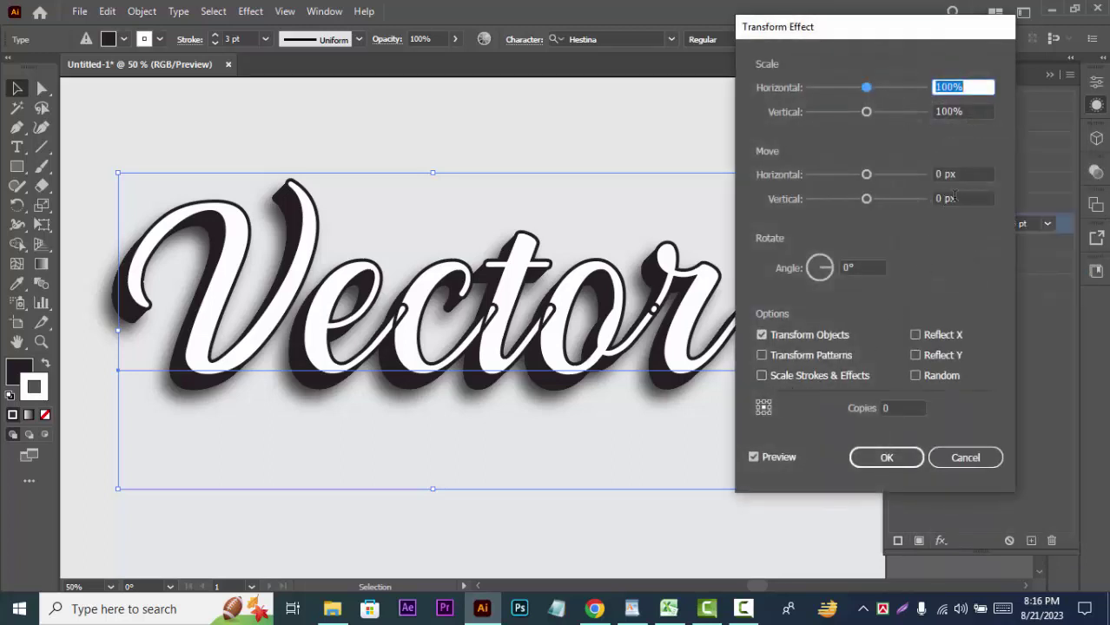
{"action": "left_click", "coordinate": [946, 198]}
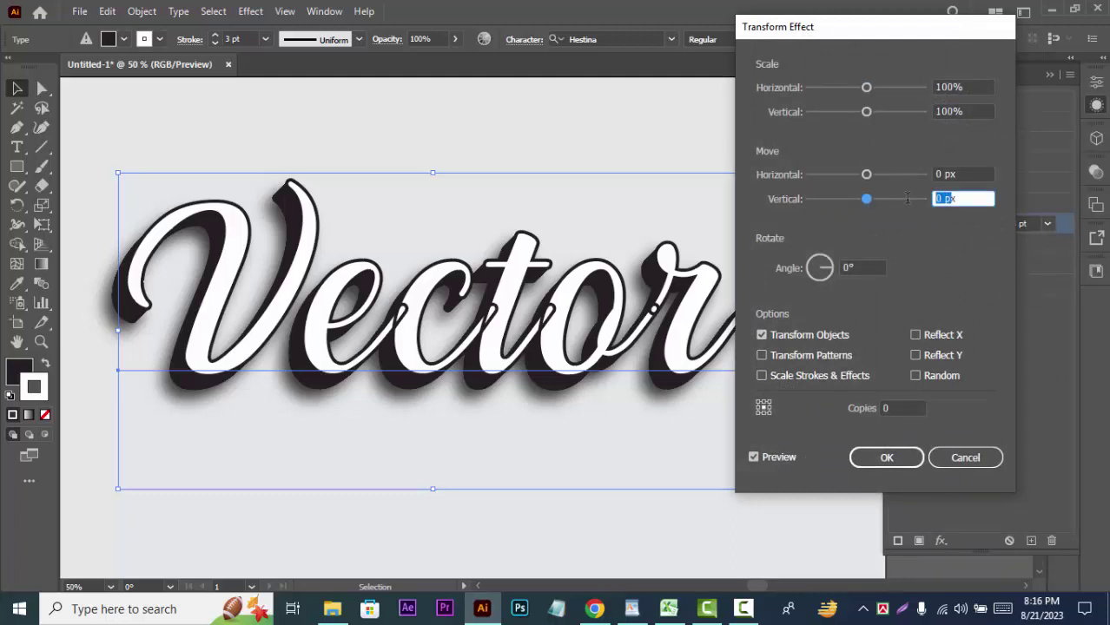
{"action": "type", "text": "0.2"}
{"action": "left_click", "coordinate": [955, 173]}
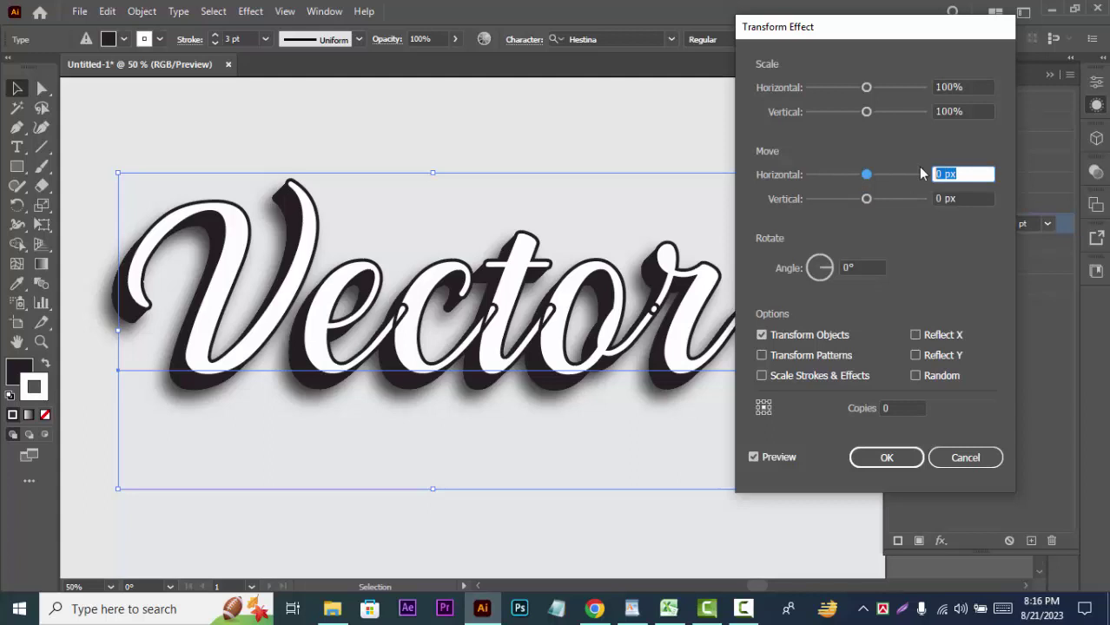
{"action": "type", "text": "0.2"}
{"action": "left_click", "coordinate": [753, 458]}
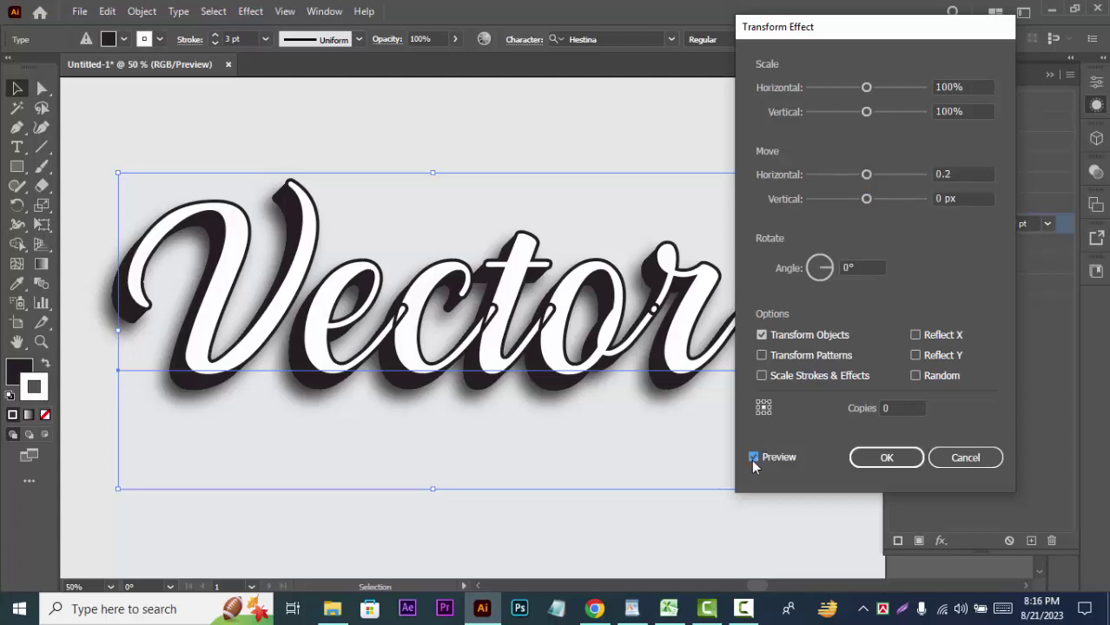
{"action": "left_click", "coordinate": [753, 458]}
{"action": "left_click", "coordinate": [752, 458]}
- Adjust the Transform copies count and make the move offsets negative, previewing the result
{"action": "left_click", "coordinate": [902, 407]}
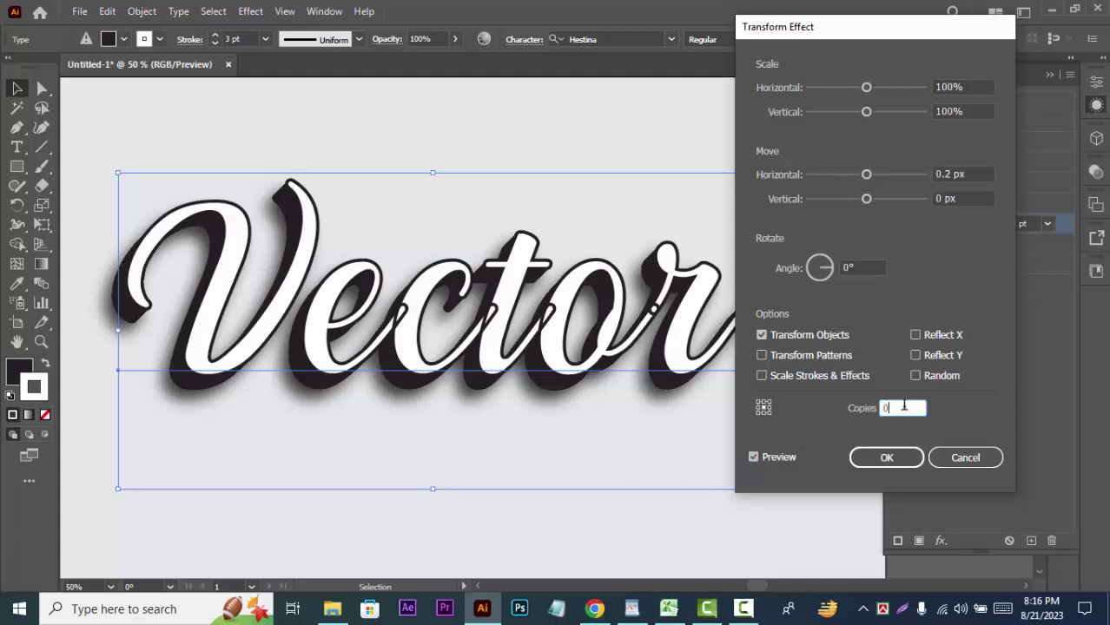
{"action": "key", "text": "Up"}
{"action": "key", "text": "Up"}
{"action": "key", "text": "Up"}
{"action": "key", "text": "Up"}
{"action": "key", "text": "Up"}
{"action": "key", "text": "Up"}
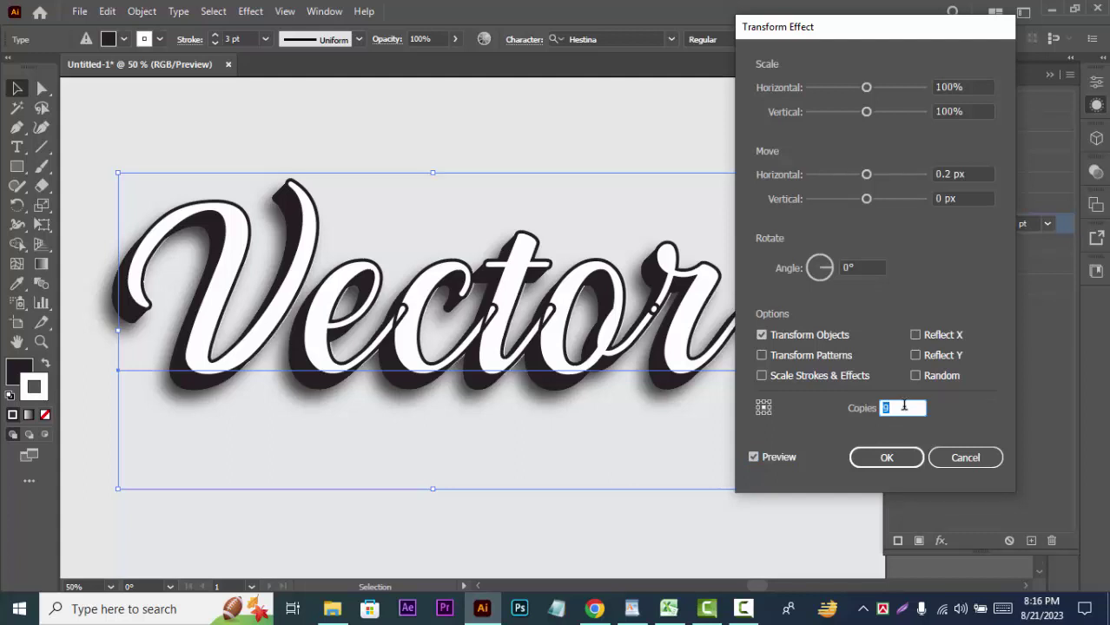
{"action": "key", "text": "Up"}
{"action": "key", "text": "Up"}
{"action": "left_click", "coordinate": [945, 198]}
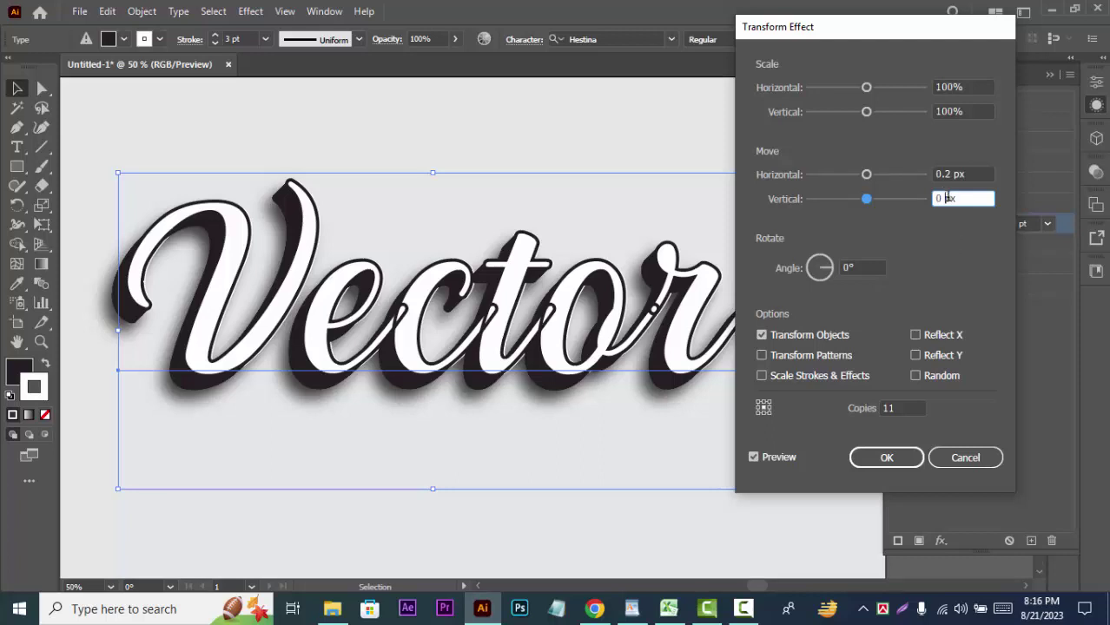
{"action": "key", "text": "shift+Tab"}
{"action": "key", "text": "Home"}
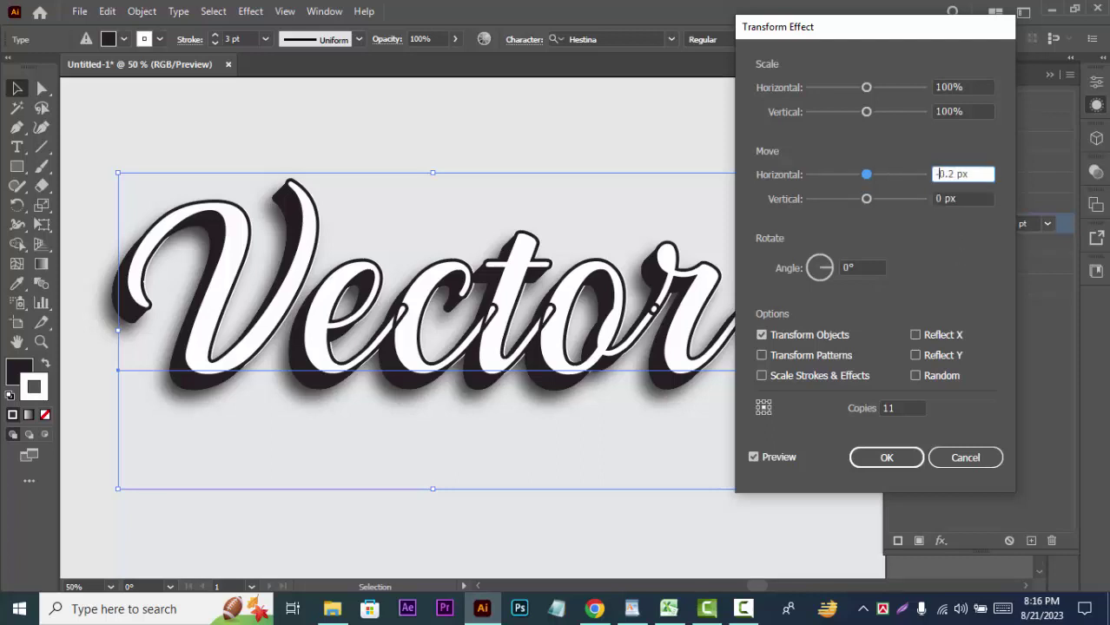
{"action": "key", "text": "Tab"}
{"action": "type", "text": "0.2"}
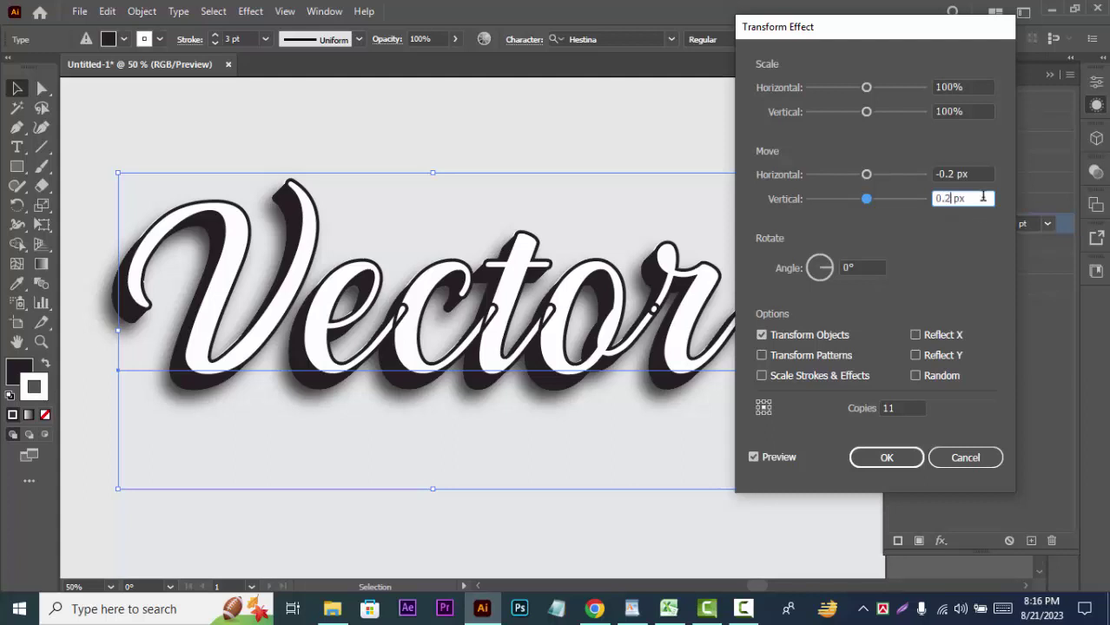
{"action": "left_click", "coordinate": [753, 457]}
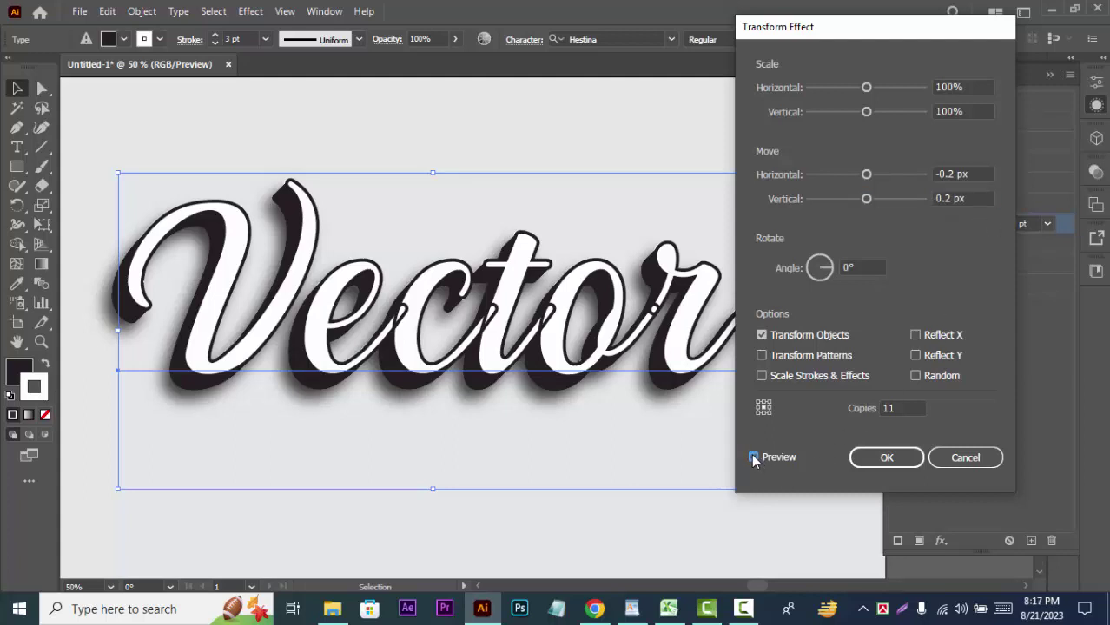
{"action": "left_click", "coordinate": [753, 458]}
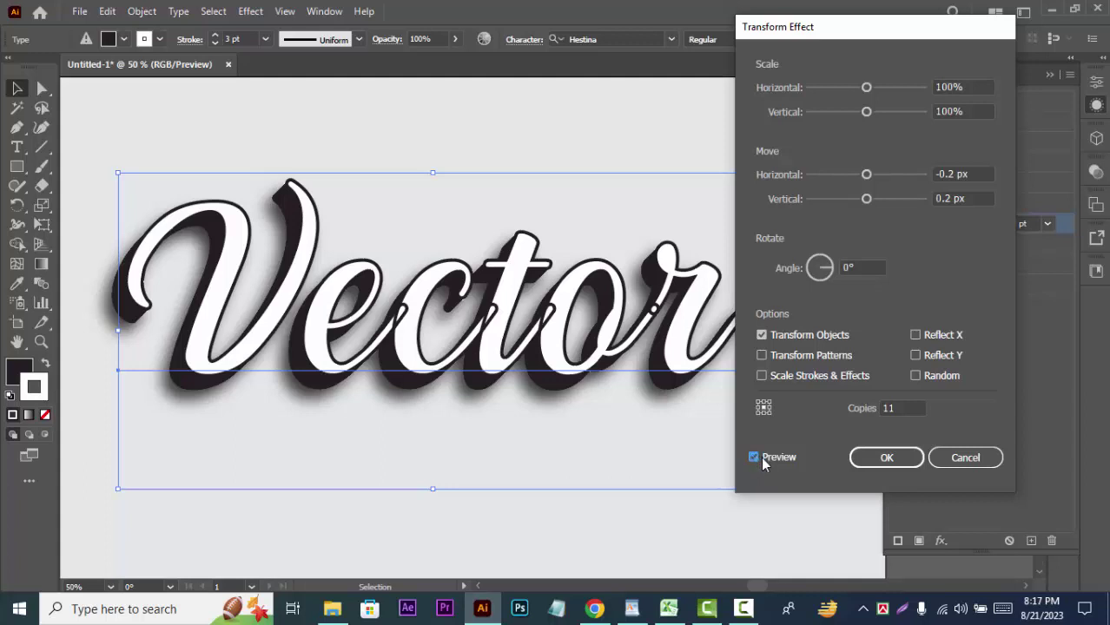
{"action": "double_click", "coordinate": [908, 413]}
{"action": "type", "text": "55"}
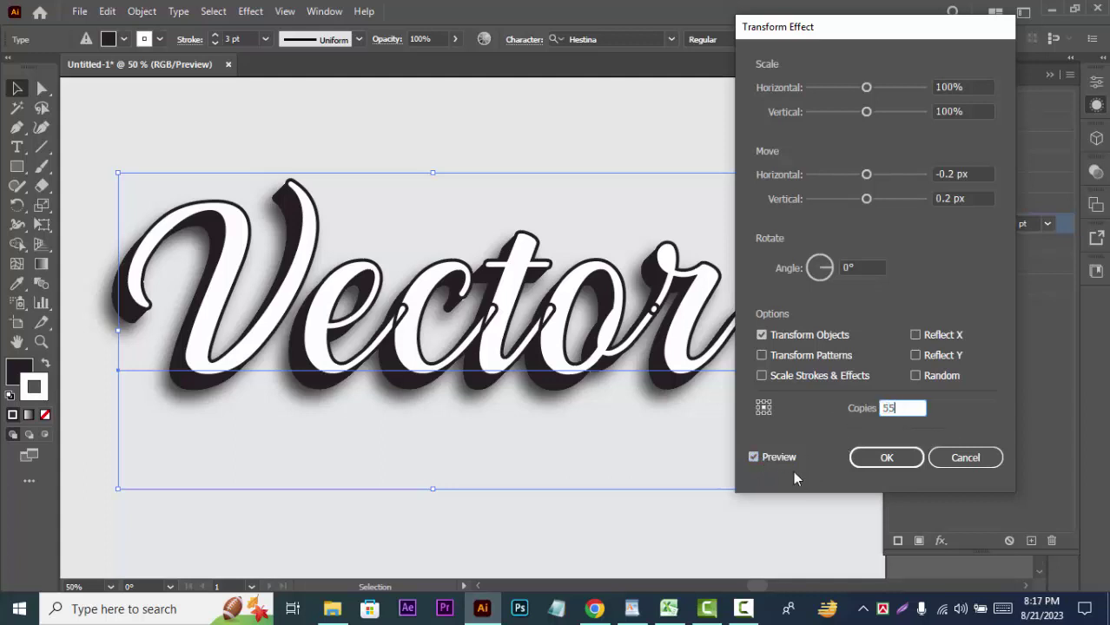
{"action": "left_click", "coordinate": [754, 459]}
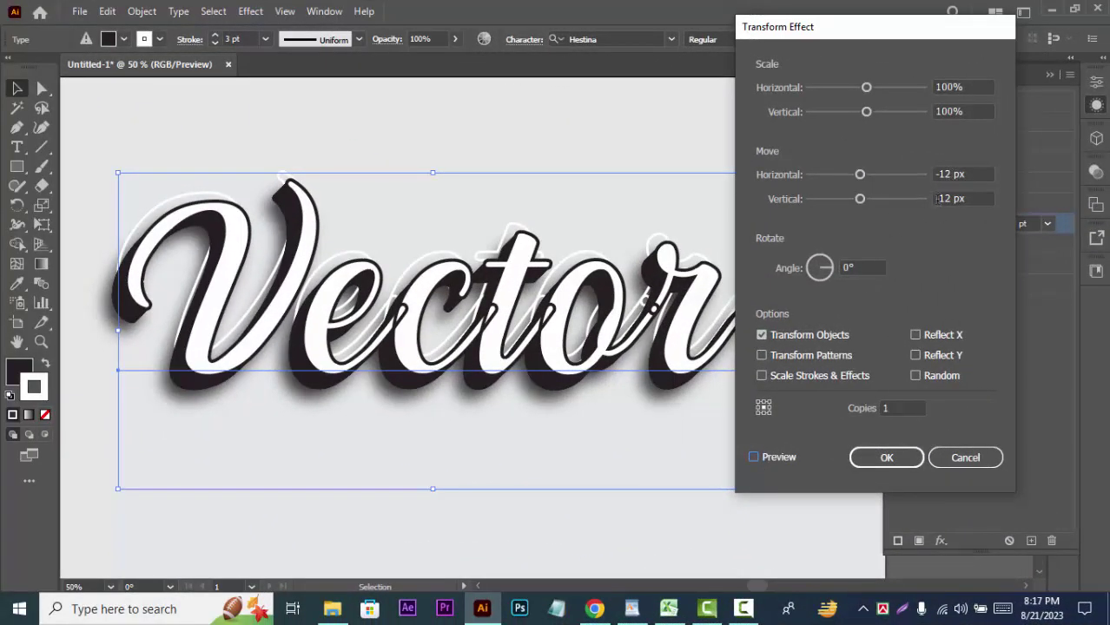
- Make the vertical move positive and shift the rim further left, previewing the change
{"action": "left_click", "coordinate": [941, 200]}
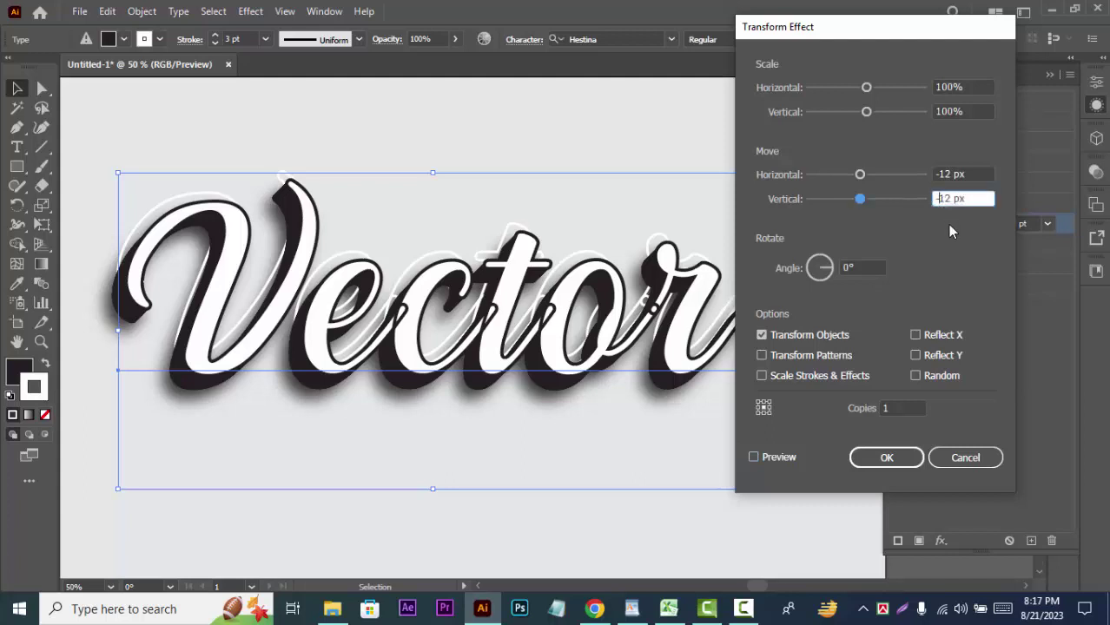
{"action": "key", "text": "BackSpace"}
{"action": "left_click", "coordinate": [753, 456]}
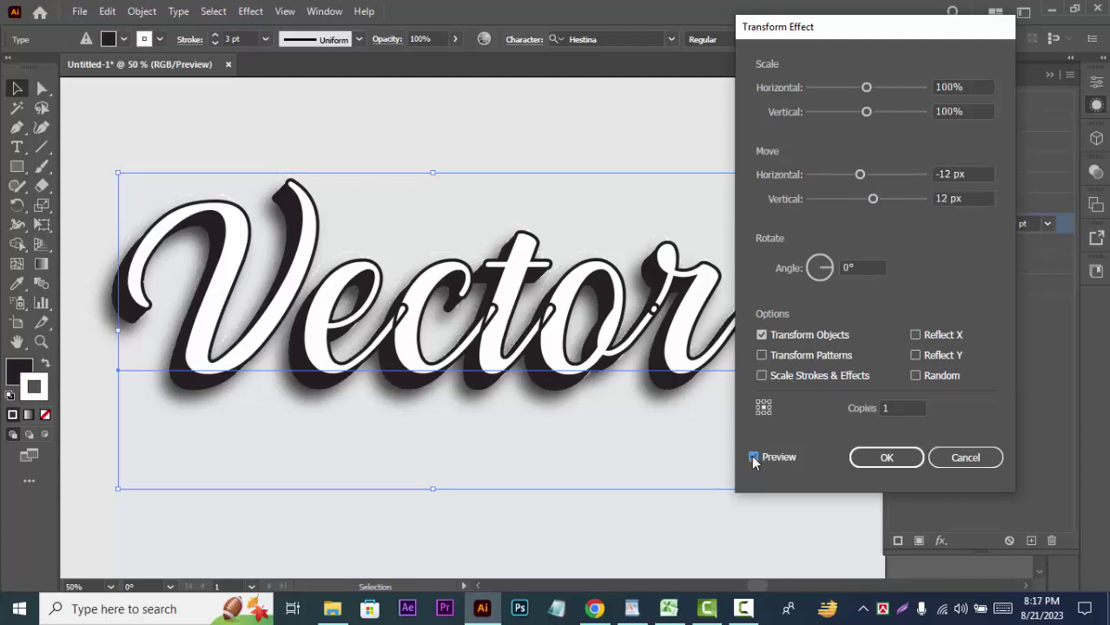
{"action": "left_click", "coordinate": [946, 200]}
{"action": "key", "text": "Up"}
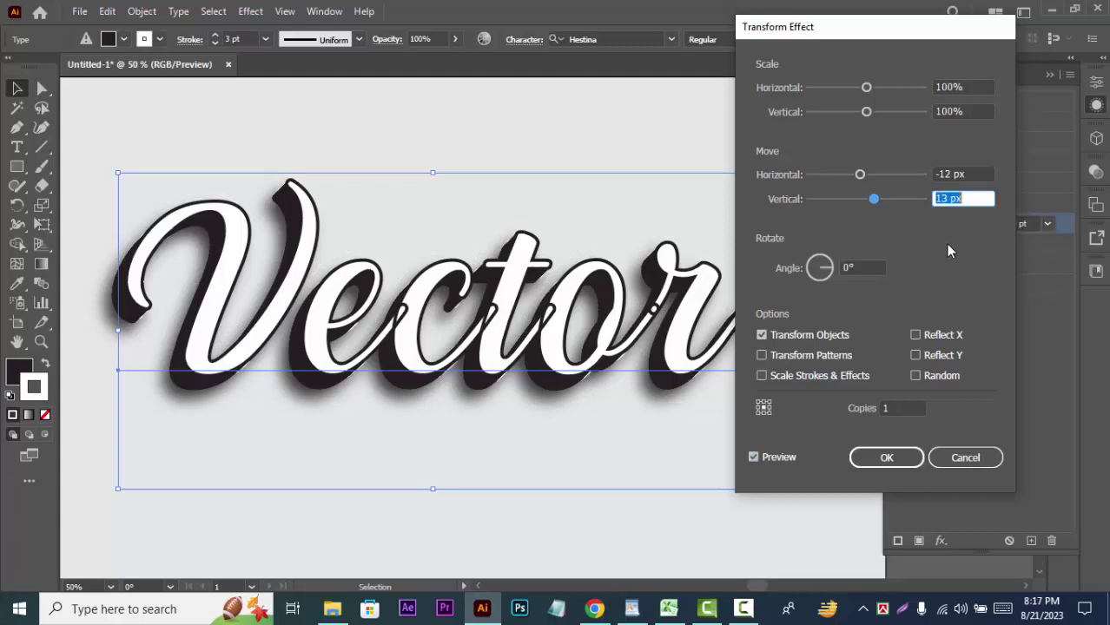
{"action": "key", "text": "Up"}
{"action": "key", "text": "Up"}
{"action": "key", "text": "Up"}
{"action": "key", "text": "Up"}
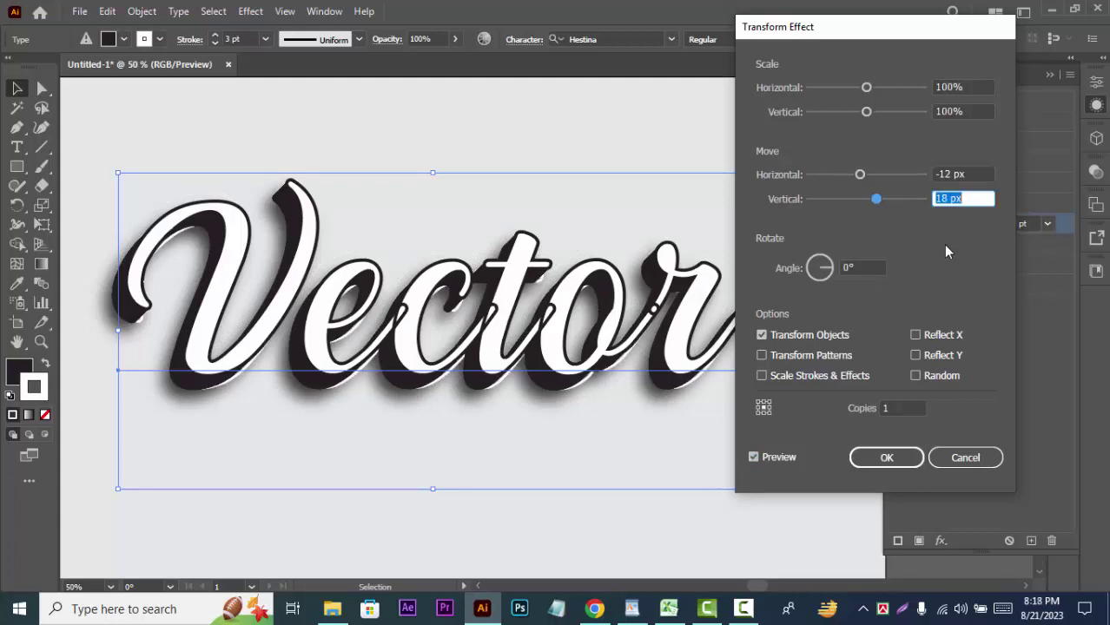
{"action": "left_click", "coordinate": [950, 175]}
{"action": "key", "text": "Down"}
{"action": "key", "text": "Down"}
{"action": "key", "text": "Down"}
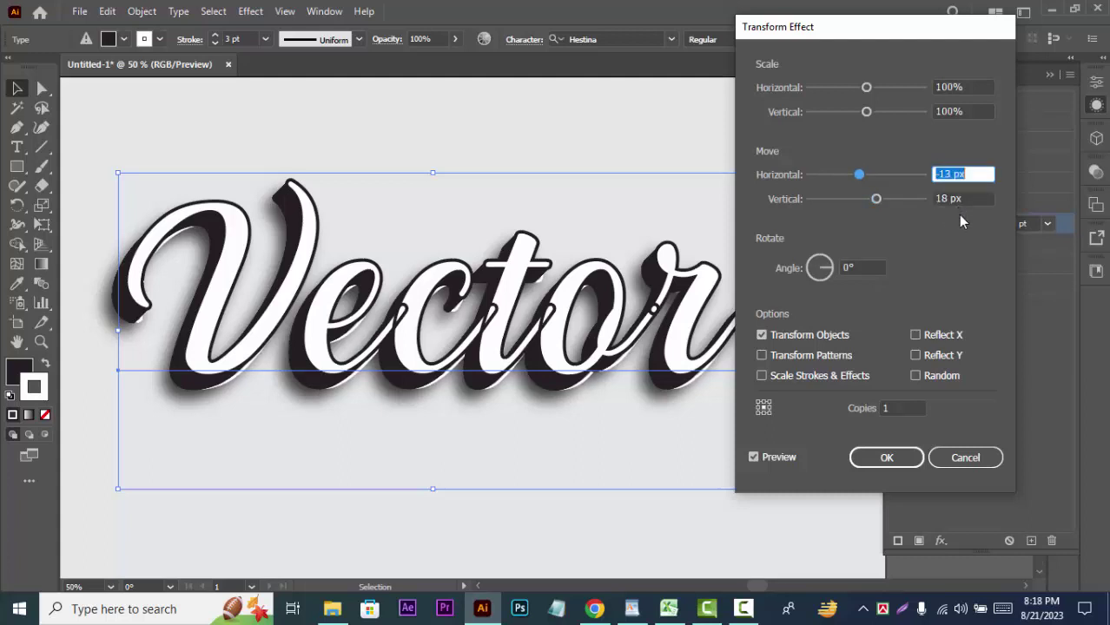
{"action": "key", "text": "Down"}
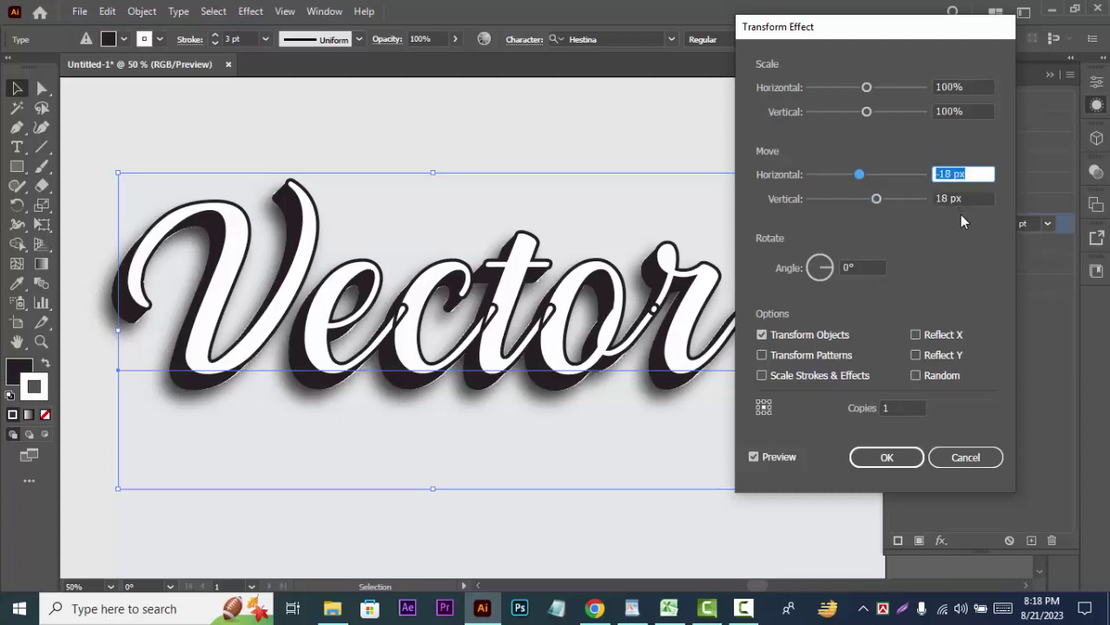
{"action": "key", "text": "Down"}
{"action": "key", "text": "Down"}
{"action": "key", "text": "Down"}
{"action": "key", "text": "Down"}
{"action": "key", "text": "Down"}
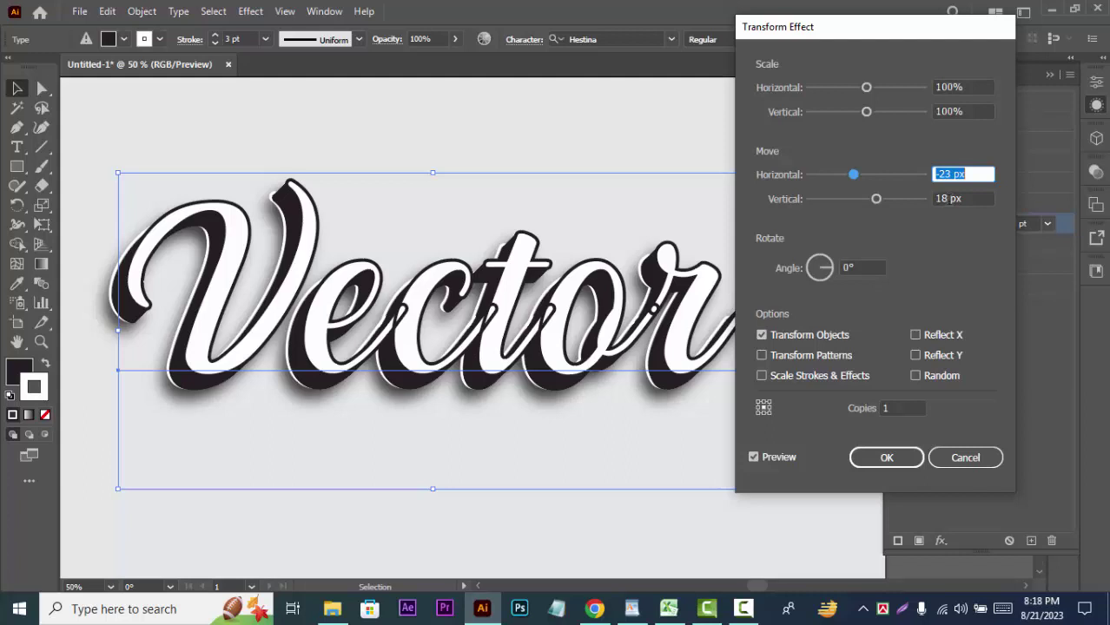
- Settle the offset at 21 px vertical, -21 px horizontal with 0 copies and apply it
{"action": "key", "text": "Tab"}
{"action": "key", "text": "Up"}
{"action": "key", "text": "Up"}
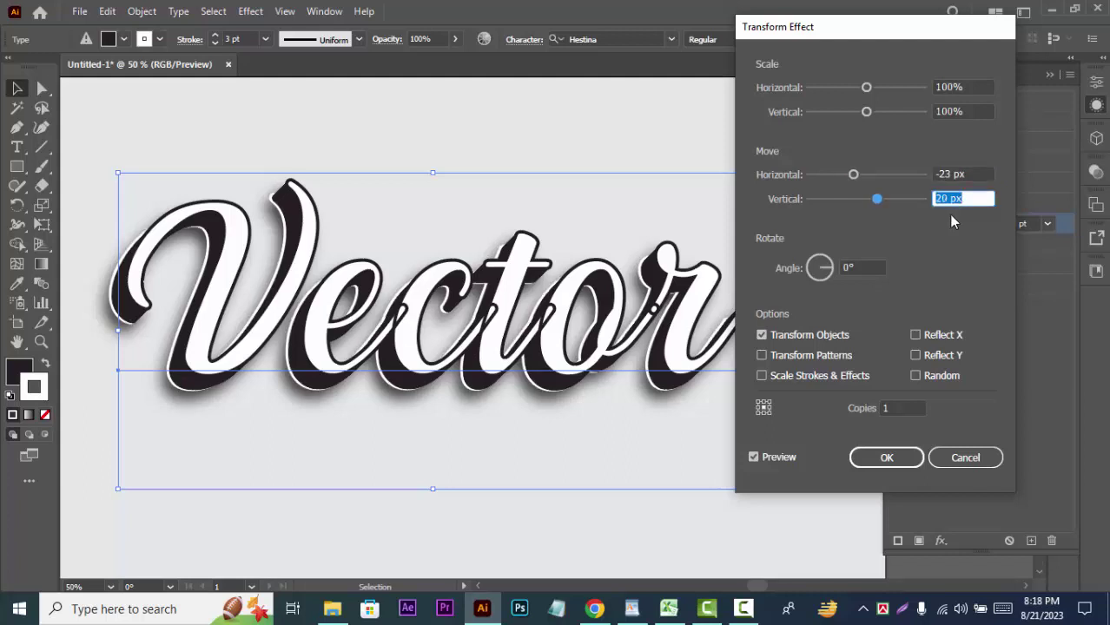
{"action": "key", "text": "Up"}
{"action": "key", "text": "Up"}
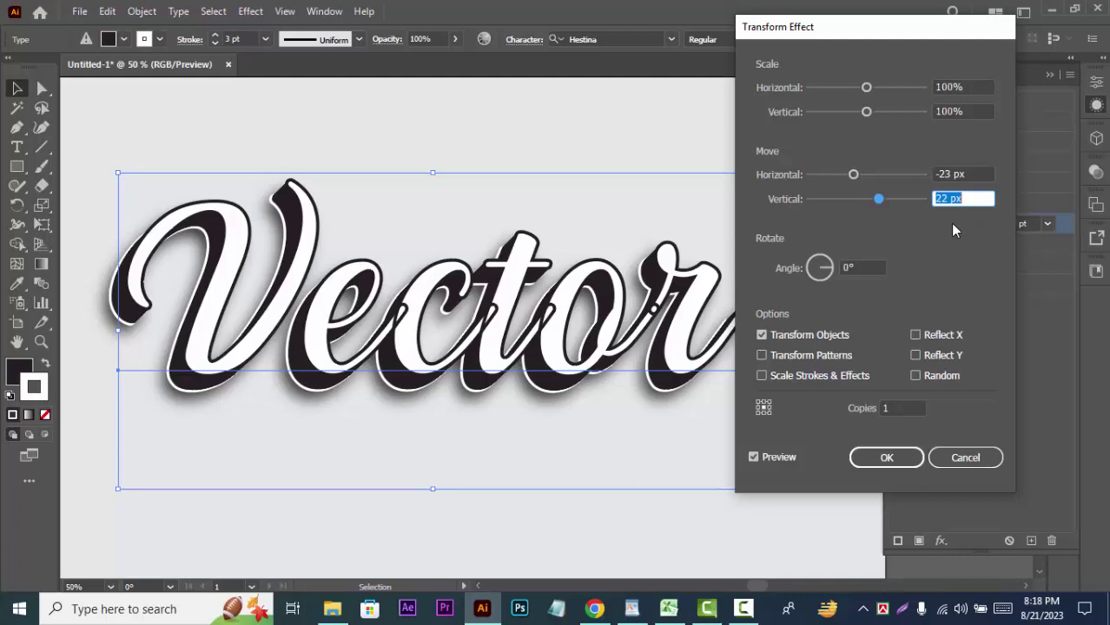
{"action": "key", "text": "Down"}
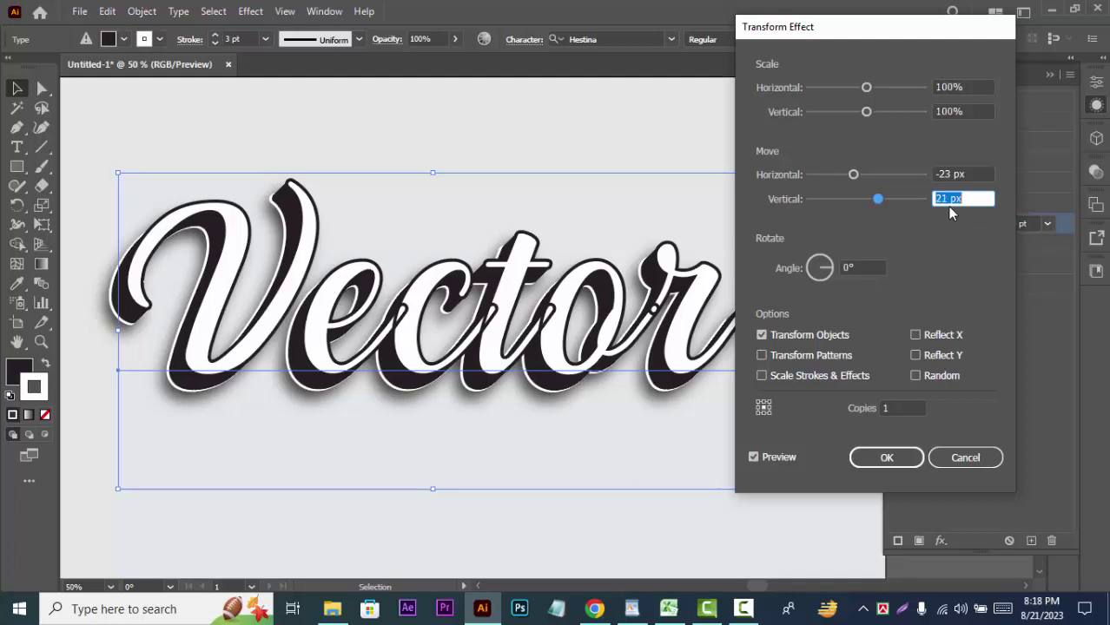
{"action": "left_click", "coordinate": [952, 174]}
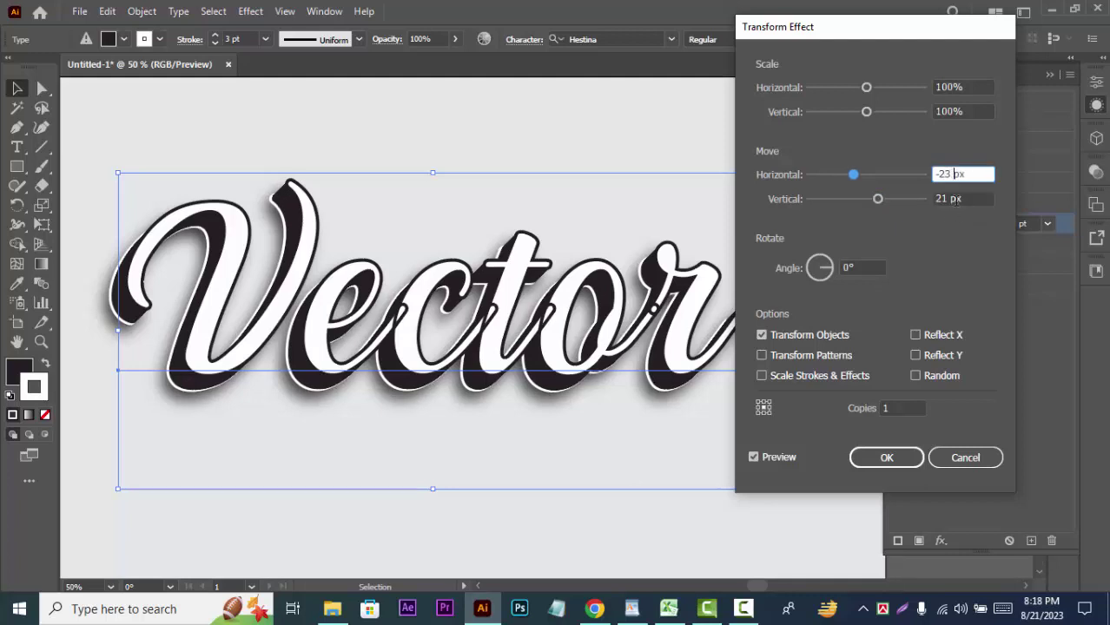
{"action": "key", "text": "Down"}
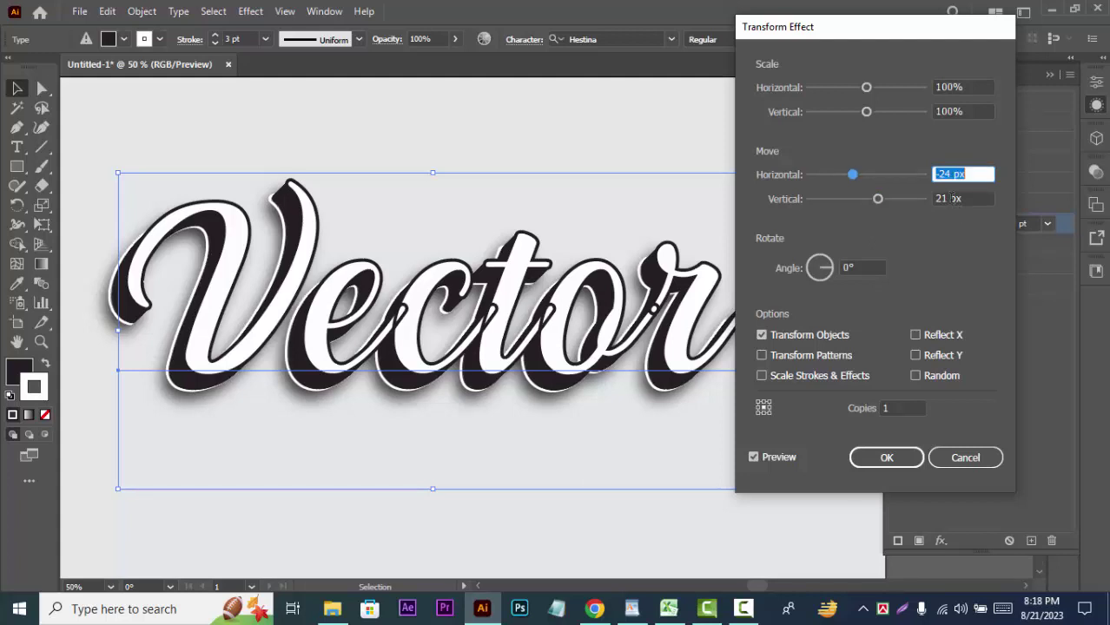
{"action": "key", "text": "Up"}
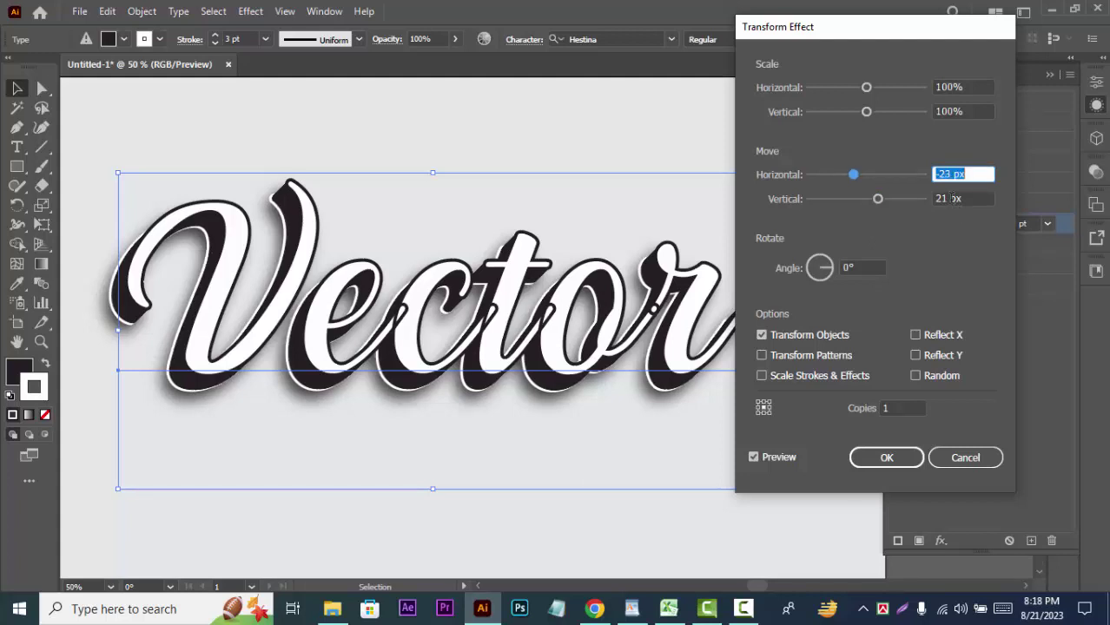
{"action": "key", "text": "Up"}
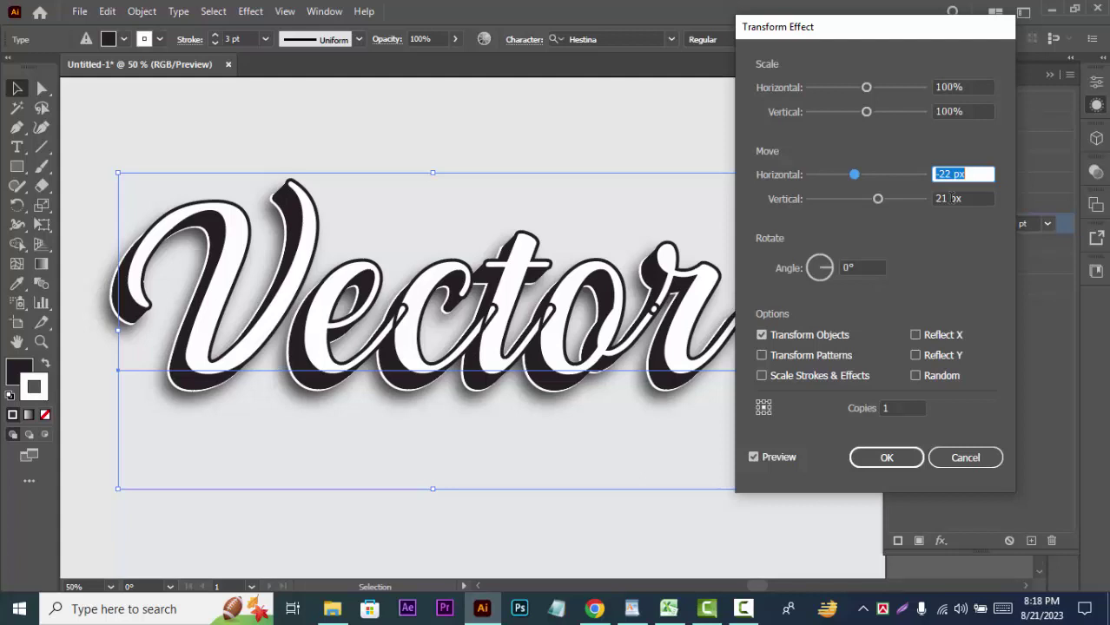
{"action": "key", "text": "Up"}
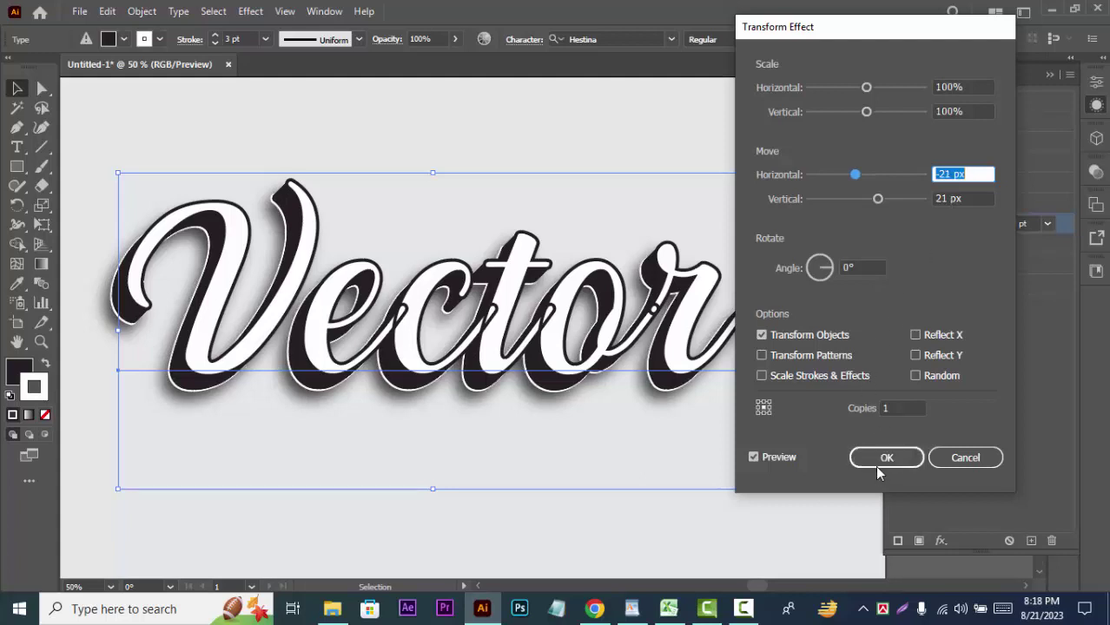
{"action": "left_click", "coordinate": [892, 405]}
{"action": "type", "text": "0"}
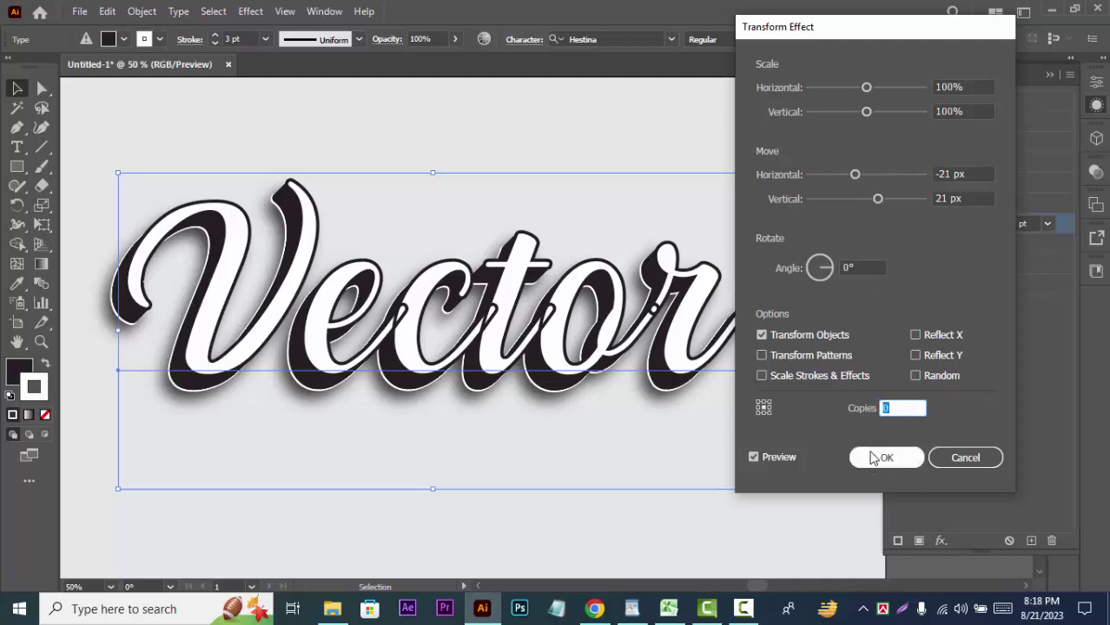
{"action": "left_click", "coordinate": [754, 458]}
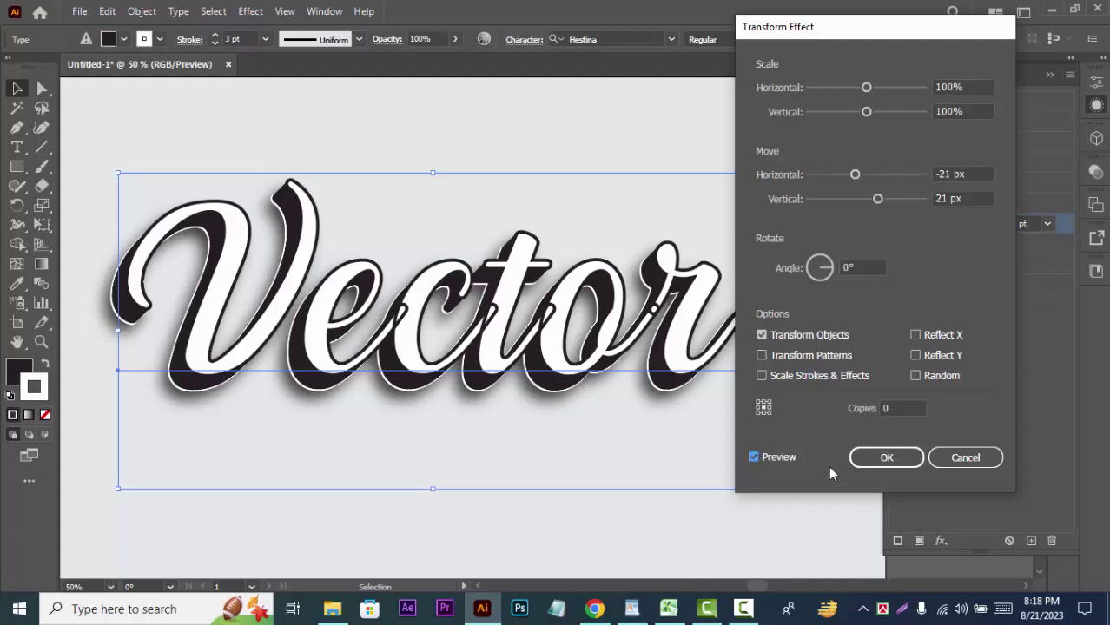
{"action": "left_click", "coordinate": [886, 458]}
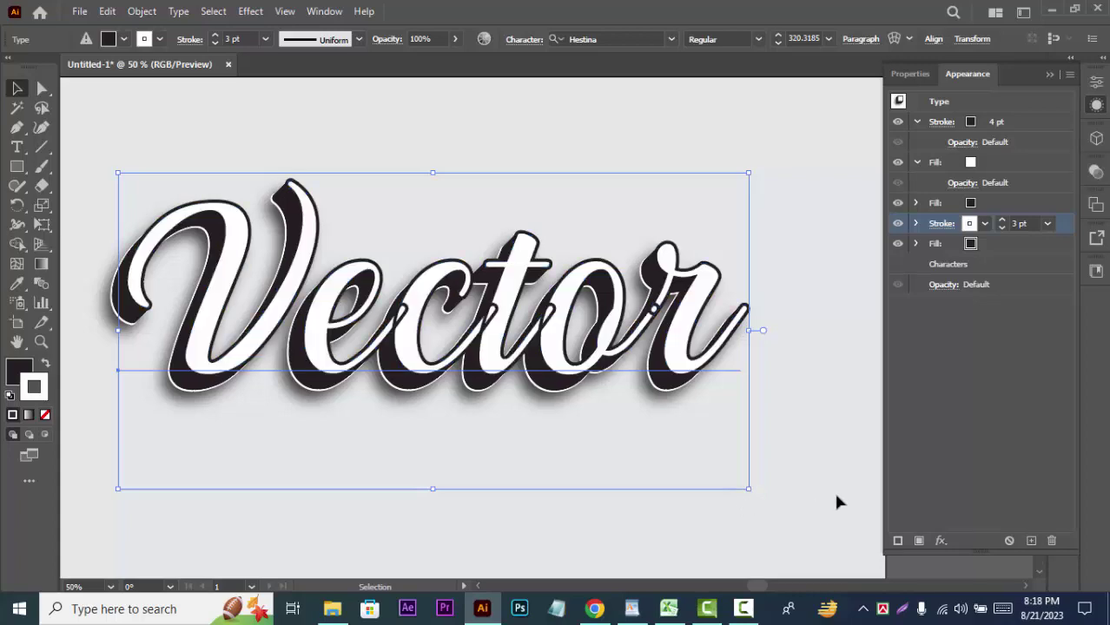
{"action": "left_click", "coordinate": [835, 489]}
{"action": "key", "text": "ctrl+minus"}
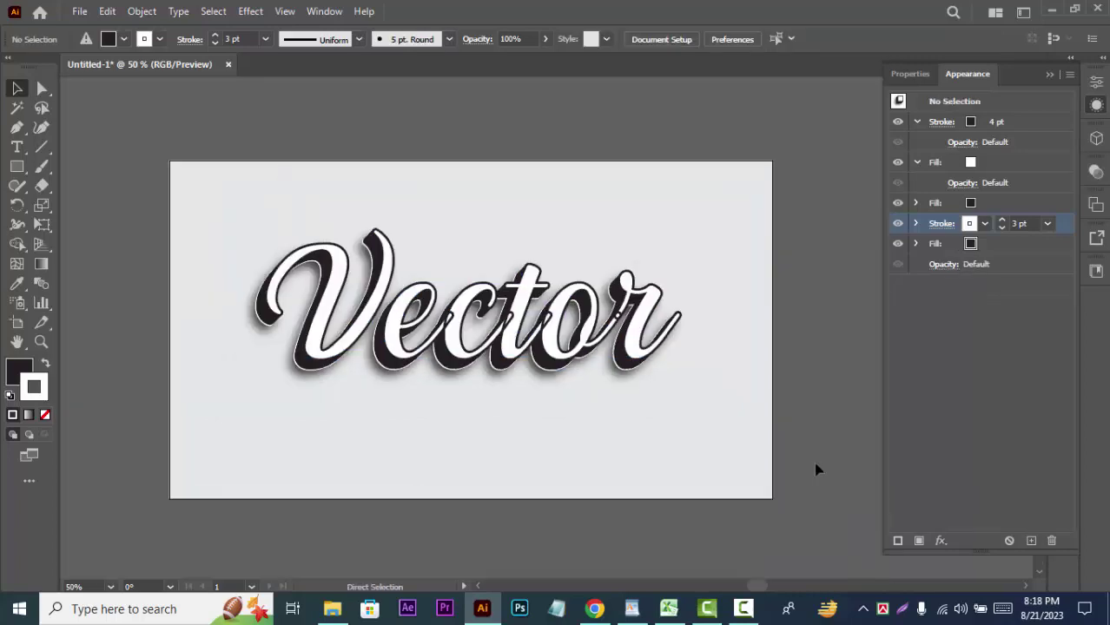
{"action": "key", "text": "ctrl+plus"}
{"action": "key", "text": "ctrl+plus"}
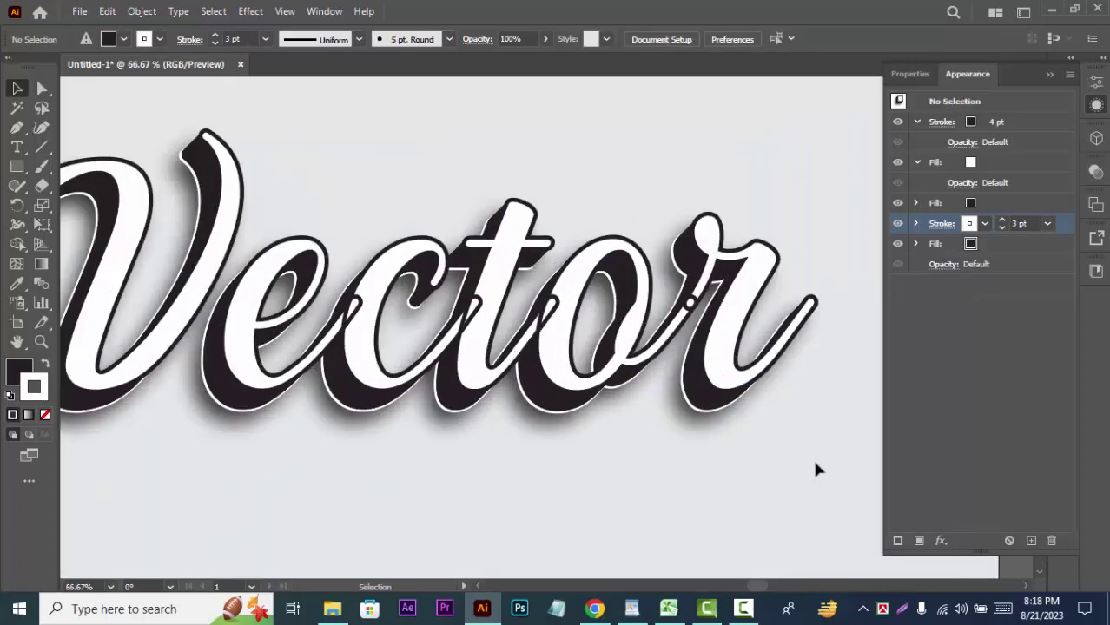
{"action": "key", "text": "ctrl+z"}
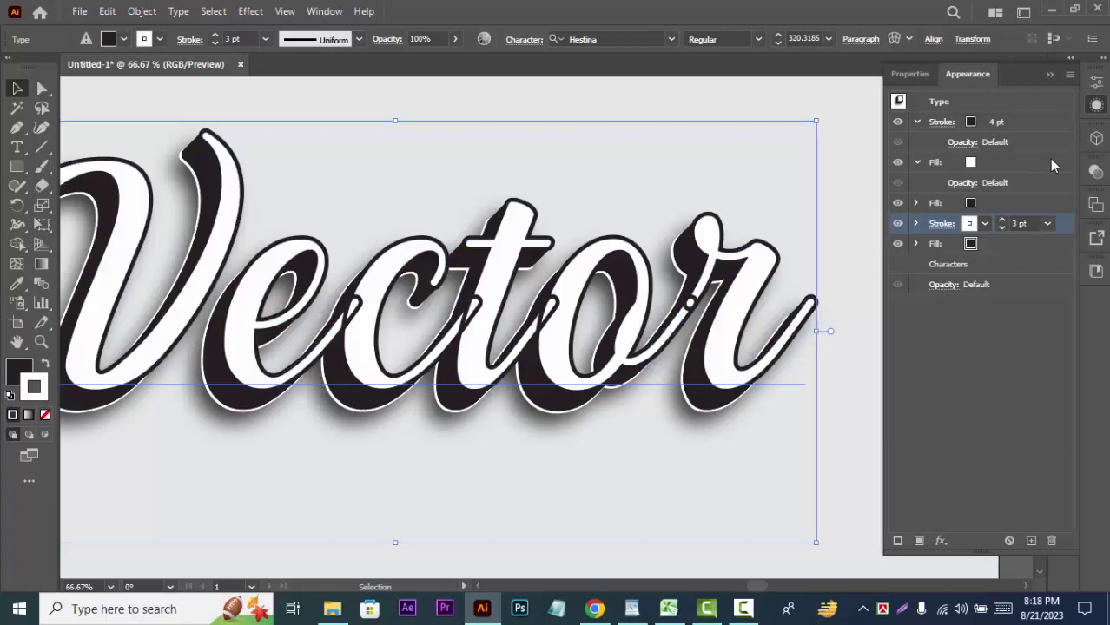
{"action": "left_click", "coordinate": [1049, 160]}
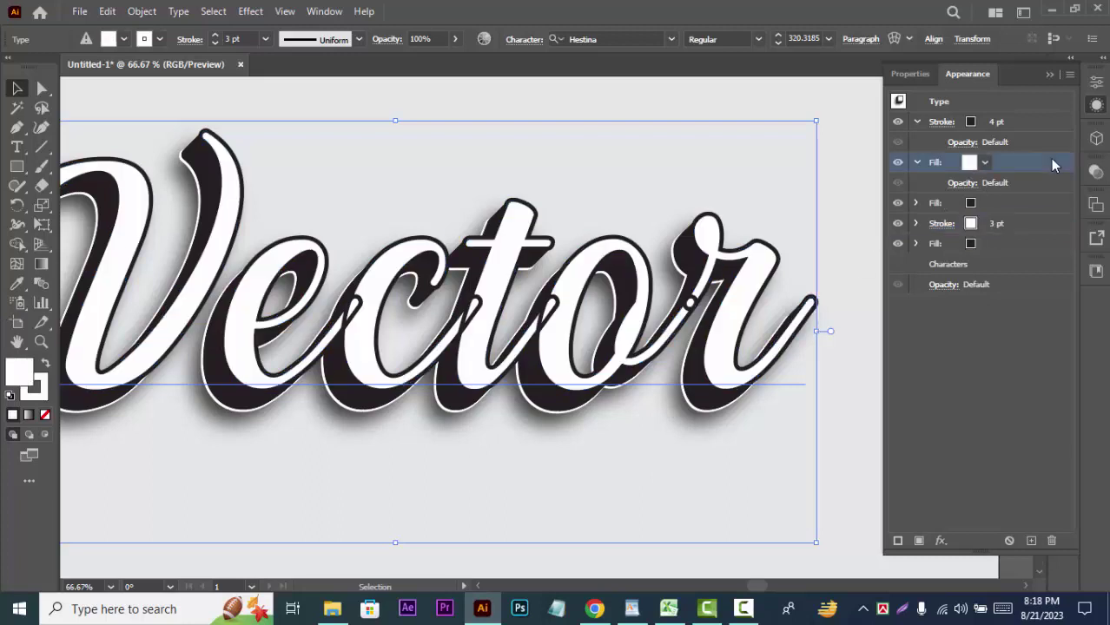
- Apply a white-to-black linear gradient to the top fill at a 90° angle
{"action": "left_click", "coordinate": [1047, 74]}
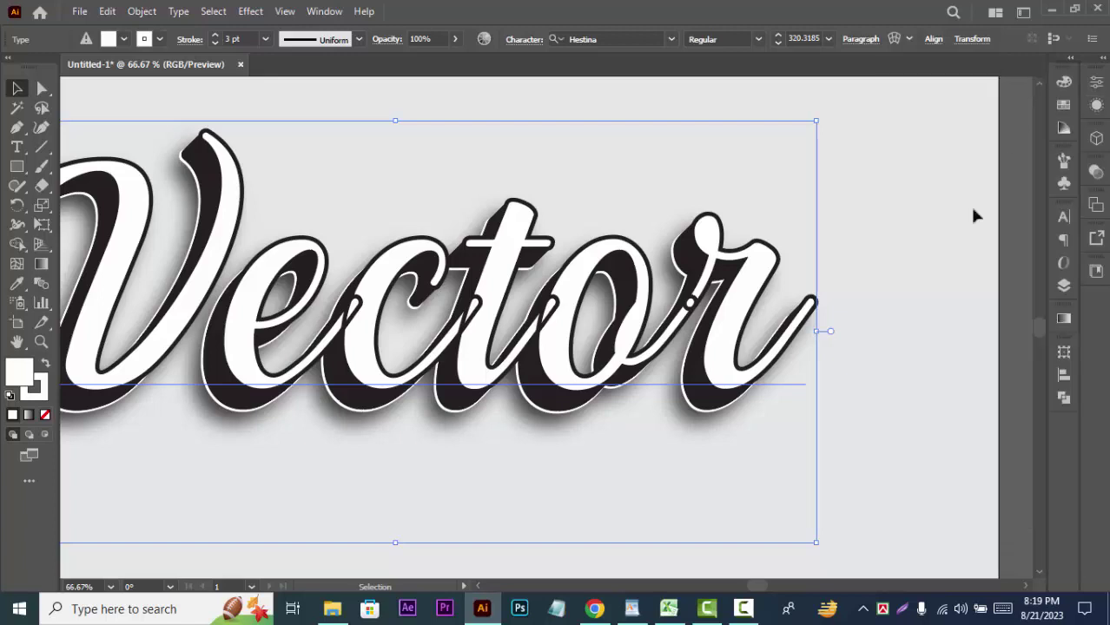
{"action": "left_click", "coordinate": [1063, 318]}
{"action": "left_click", "coordinate": [879, 342]}
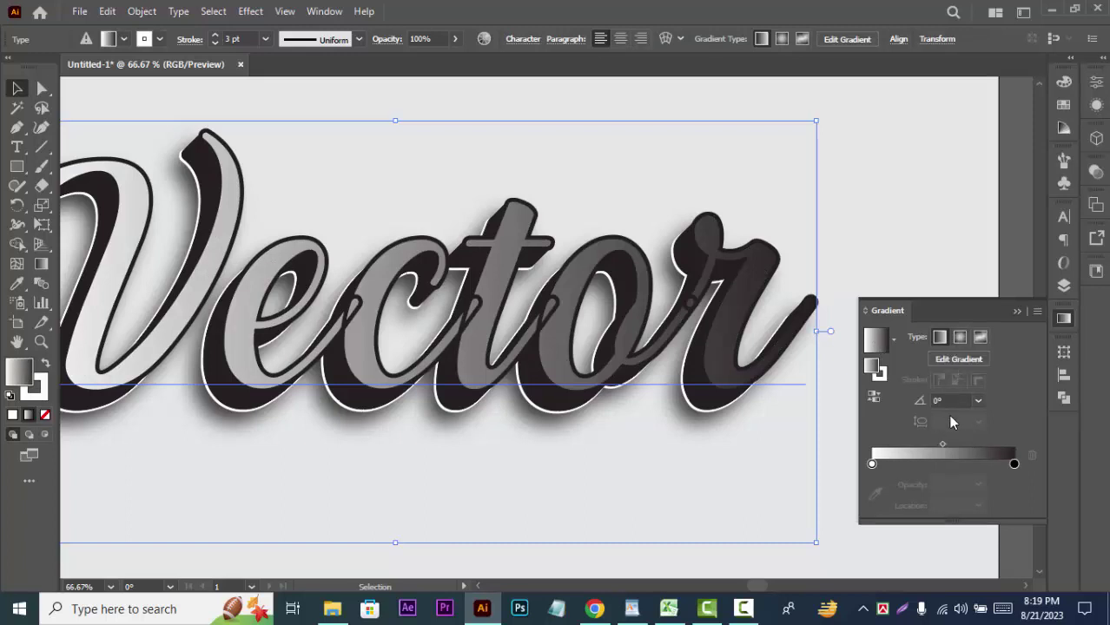
{"action": "left_click", "coordinate": [977, 401]}
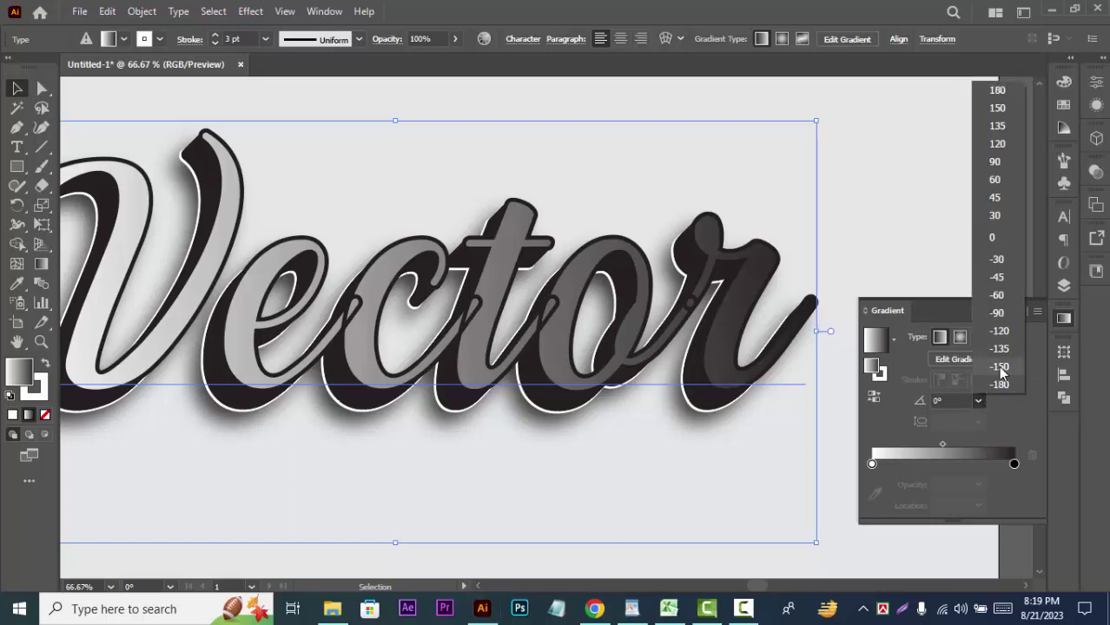
{"action": "left_click", "coordinate": [998, 367]}
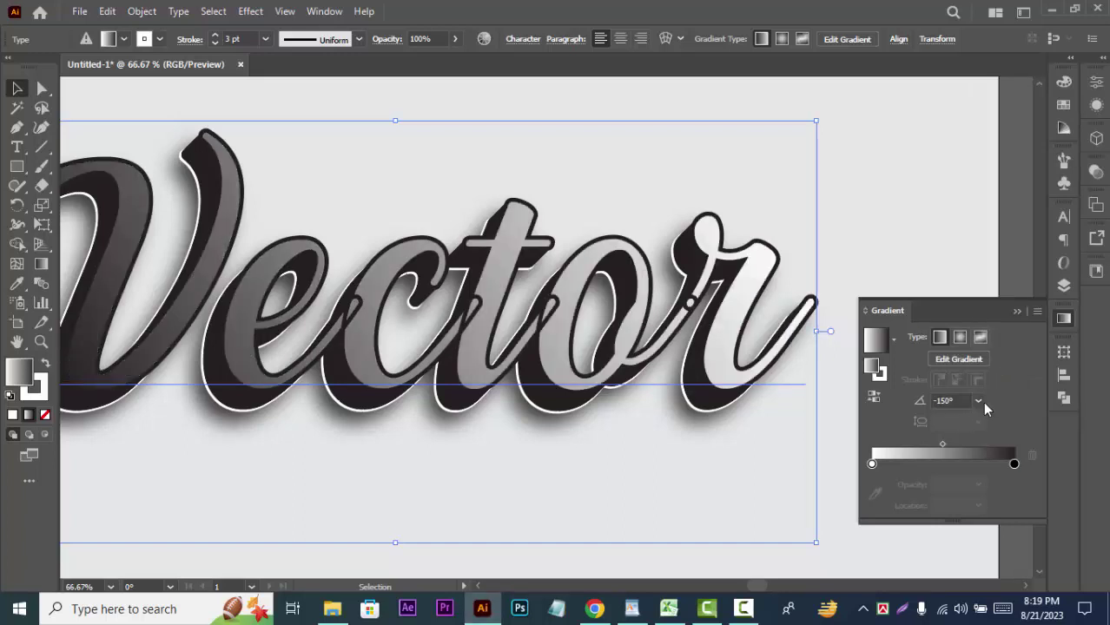
{"action": "left_click", "coordinate": [979, 401]}
{"action": "left_click", "coordinate": [994, 165]}
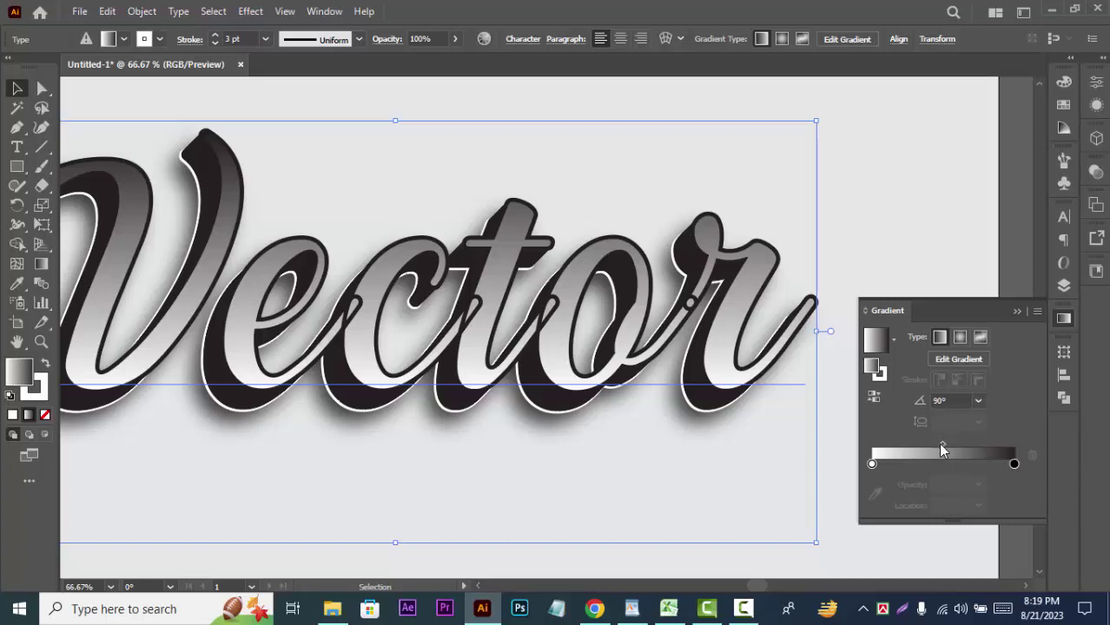
- Drag the gradient midpoint to about 45%
{"action": "left_click_drag", "start_coordinate": [940, 444], "coordinate": [910, 444]}
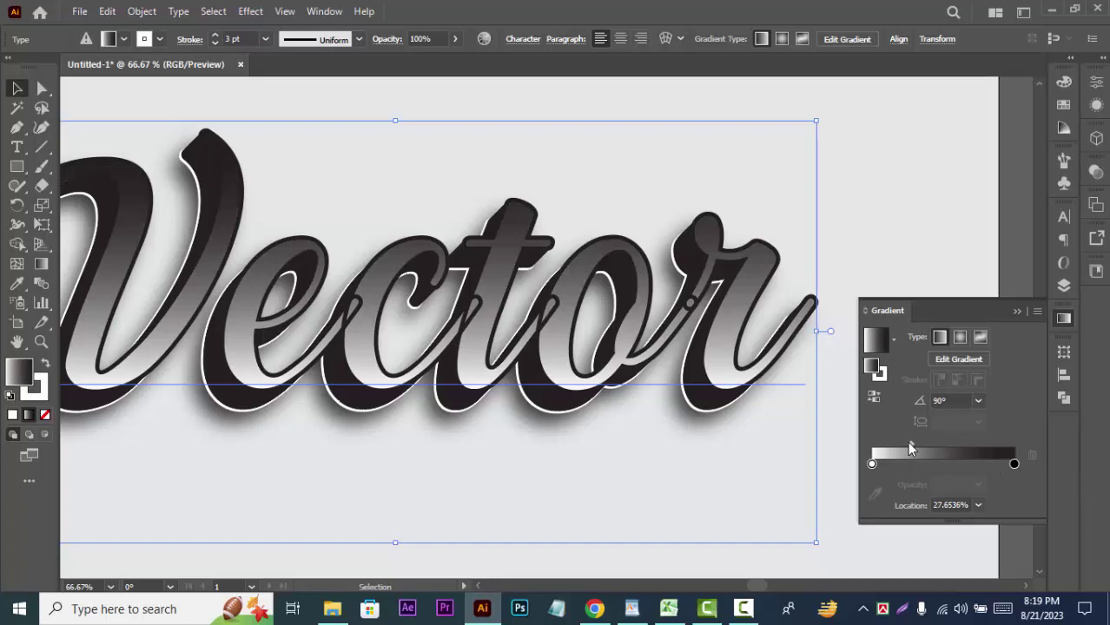
{"action": "left_click_drag", "start_coordinate": [910, 449], "coordinate": [922, 448]}
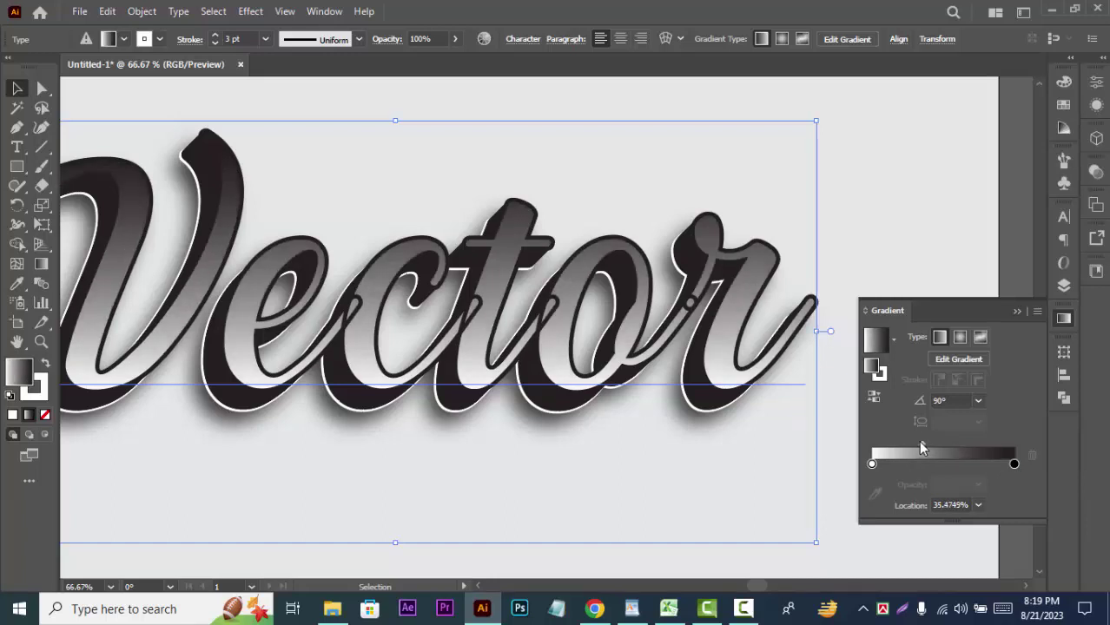
{"action": "left_click_drag", "start_coordinate": [922, 444], "coordinate": [936, 444]}
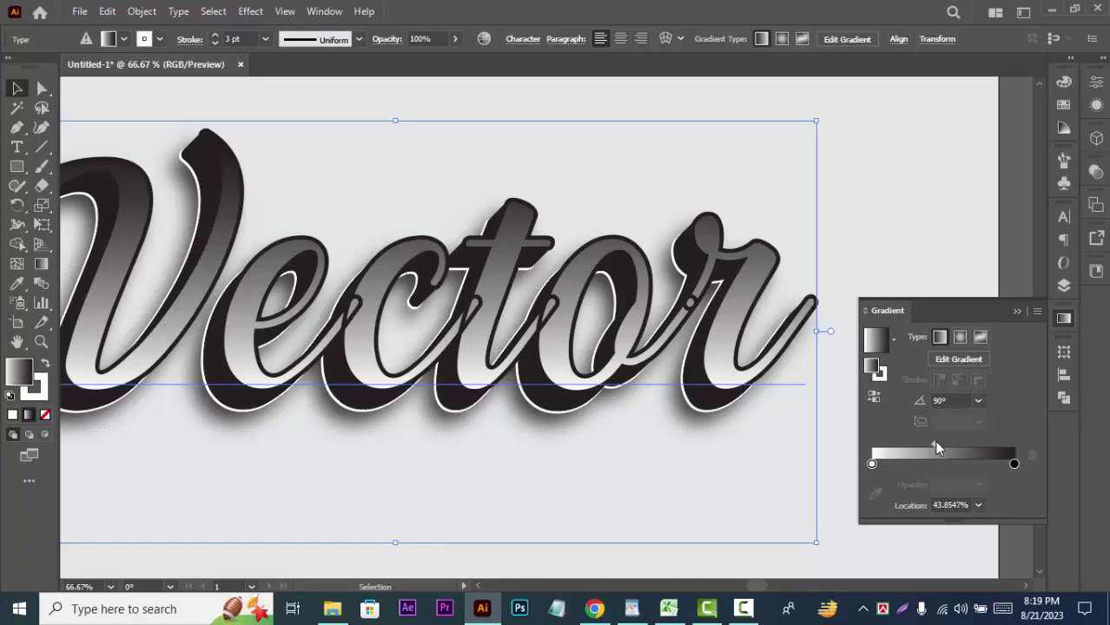
{"action": "left_click", "coordinate": [40, 263]}
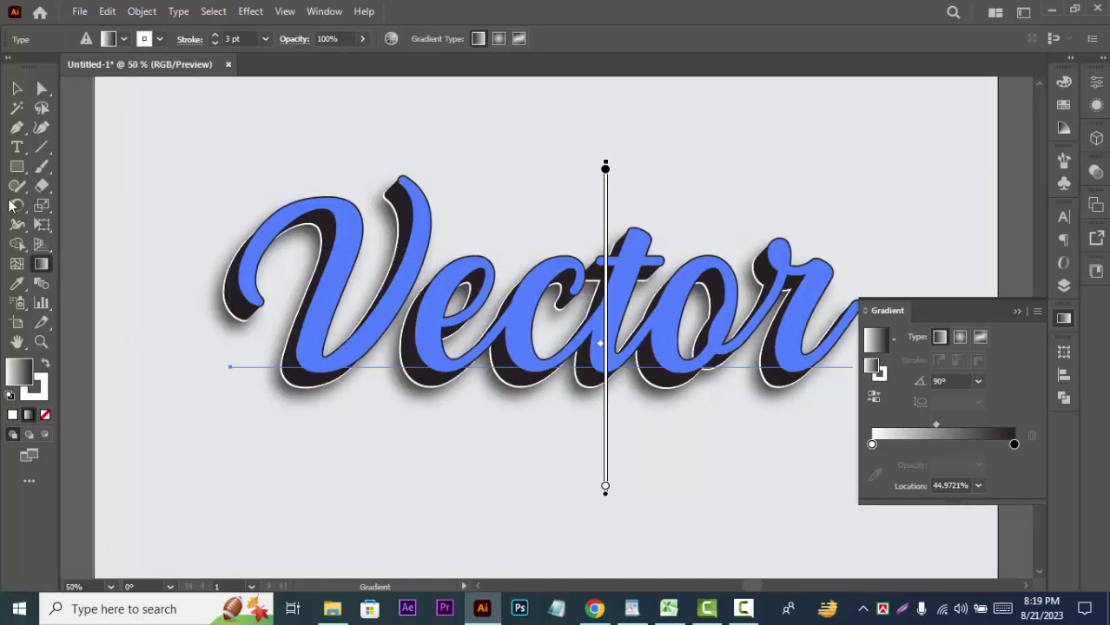
{"action": "key", "text": "v"}
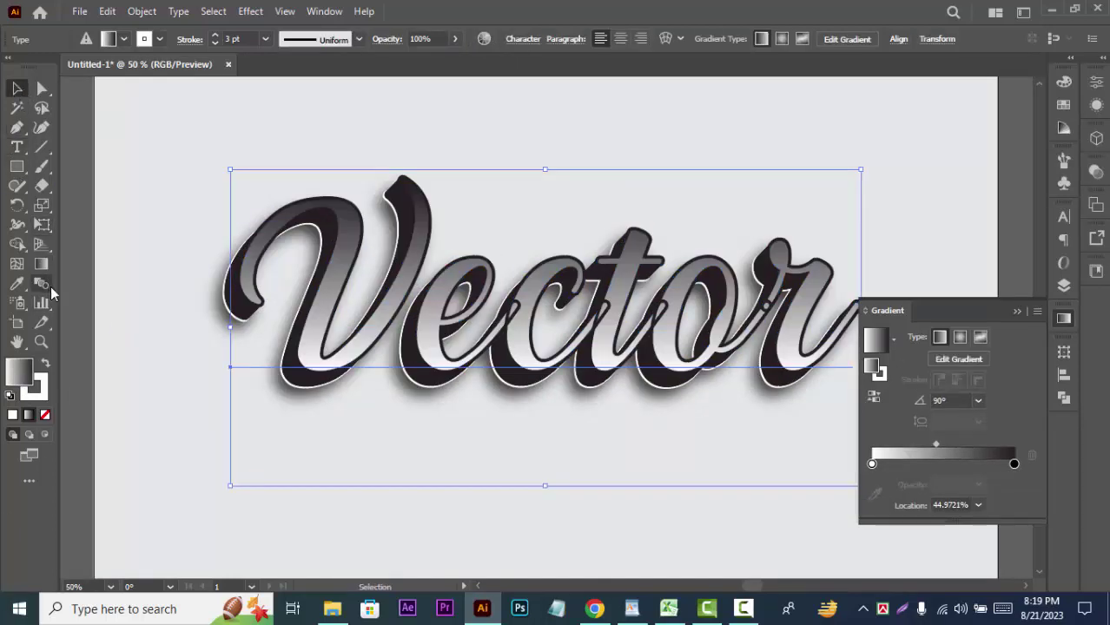
{"action": "left_click", "coordinate": [115, 318]}
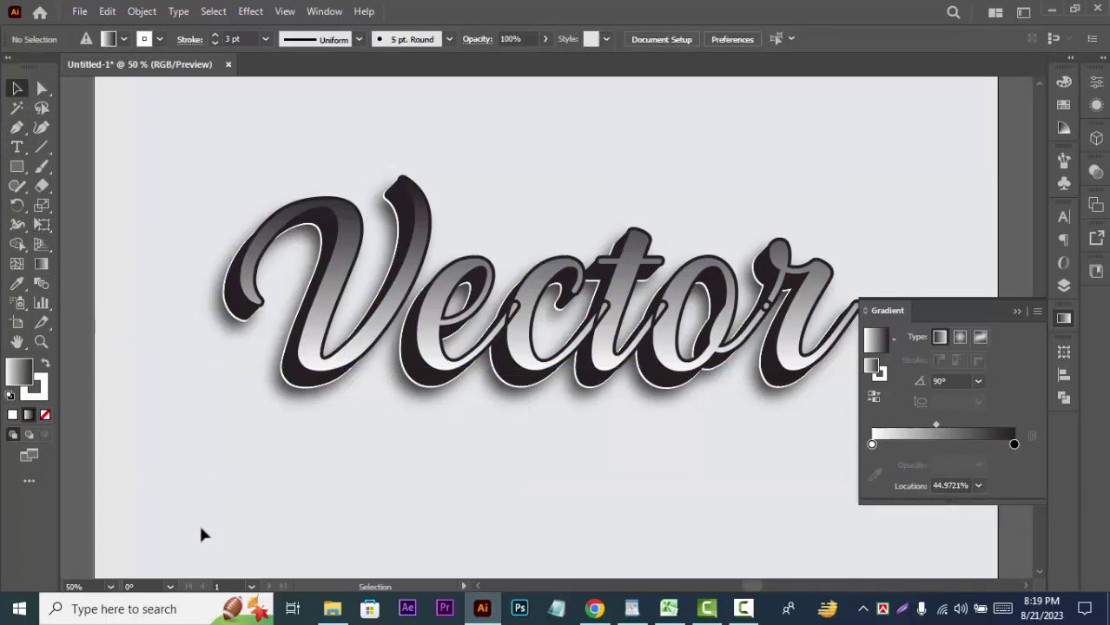
{"action": "left_click", "coordinate": [433, 346]}
{"action": "key", "text": "period"}
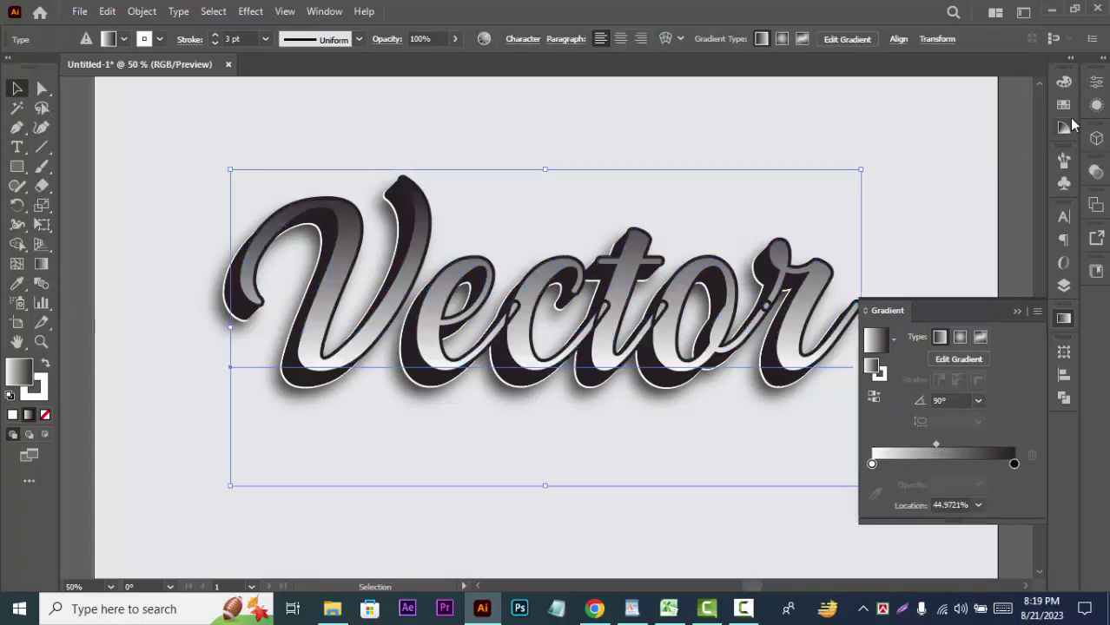
- Reopen the 3 pt stroke's Transform effect and change the move to -20 px horizontal, 20 px vertical
{"action": "left_click", "coordinate": [1096, 105]}
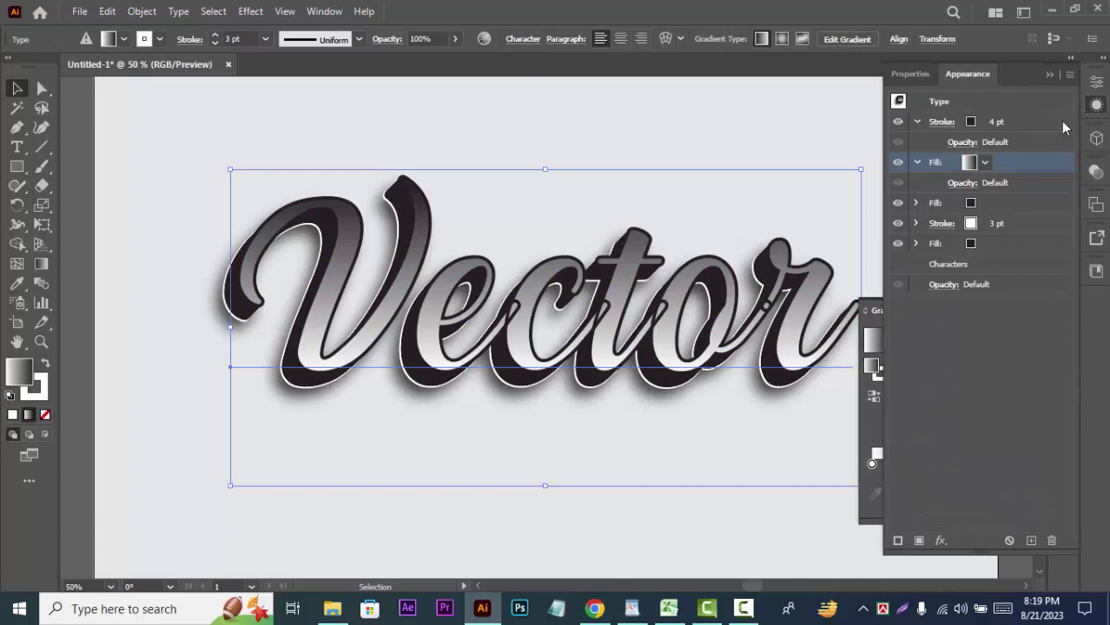
{"action": "left_click", "coordinate": [1053, 221]}
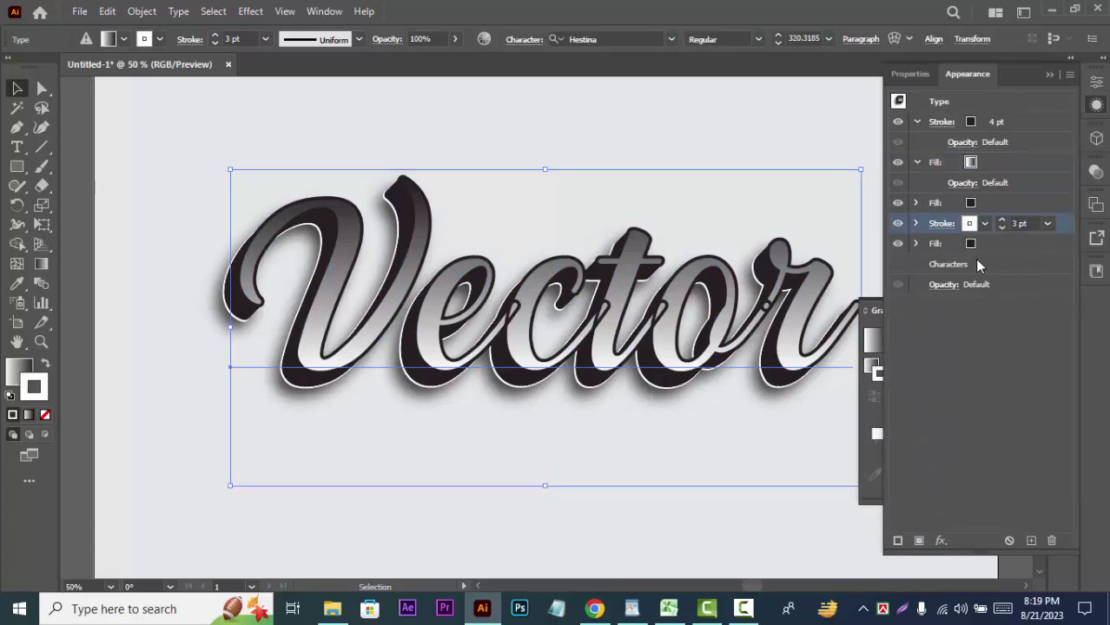
{"action": "left_click", "coordinate": [916, 223]}
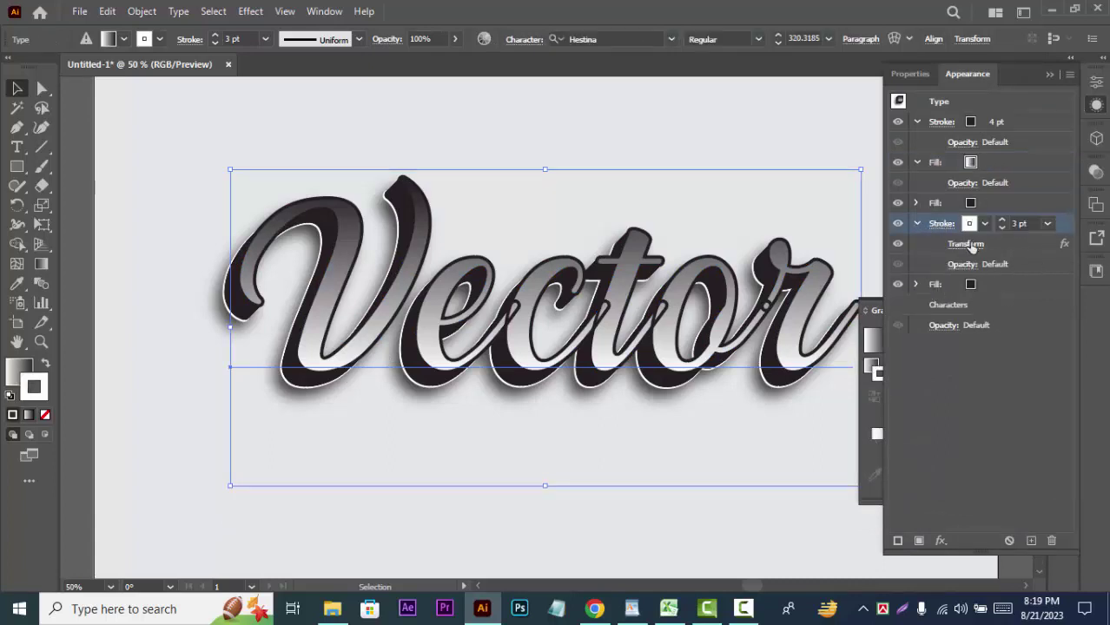
{"action": "left_click", "coordinate": [966, 244]}
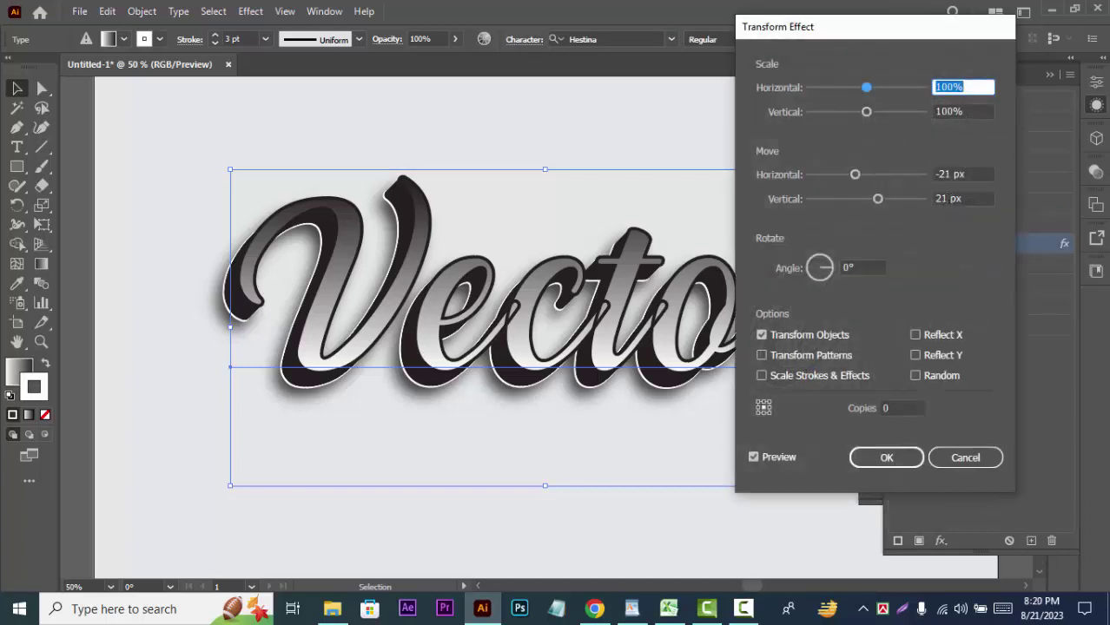
{"action": "left_click", "coordinate": [951, 198]}
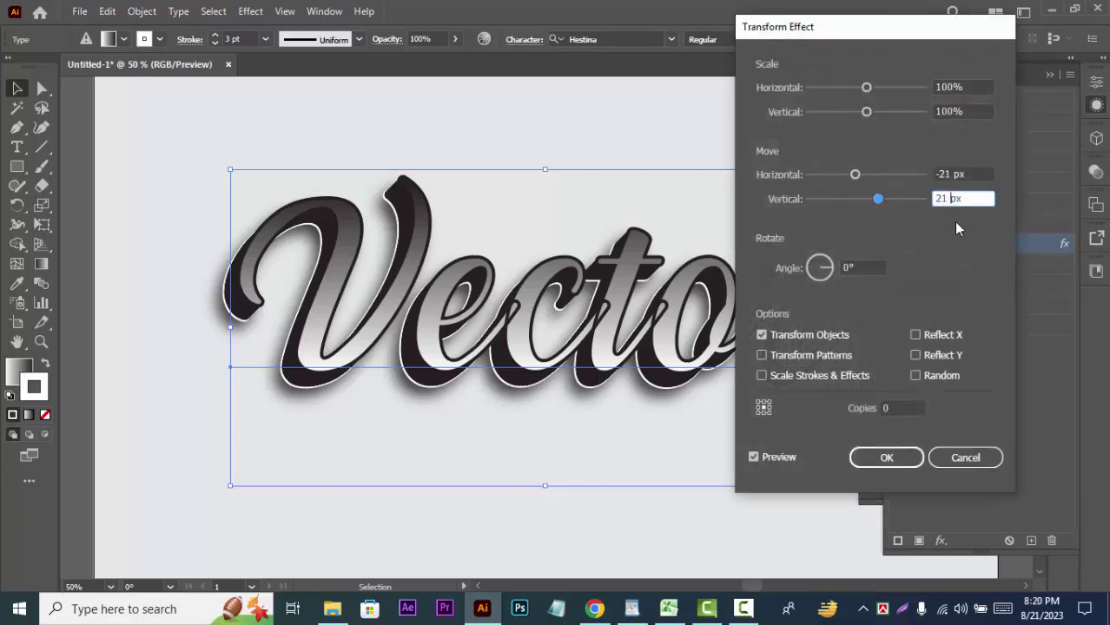
{"action": "key", "text": "Down"}
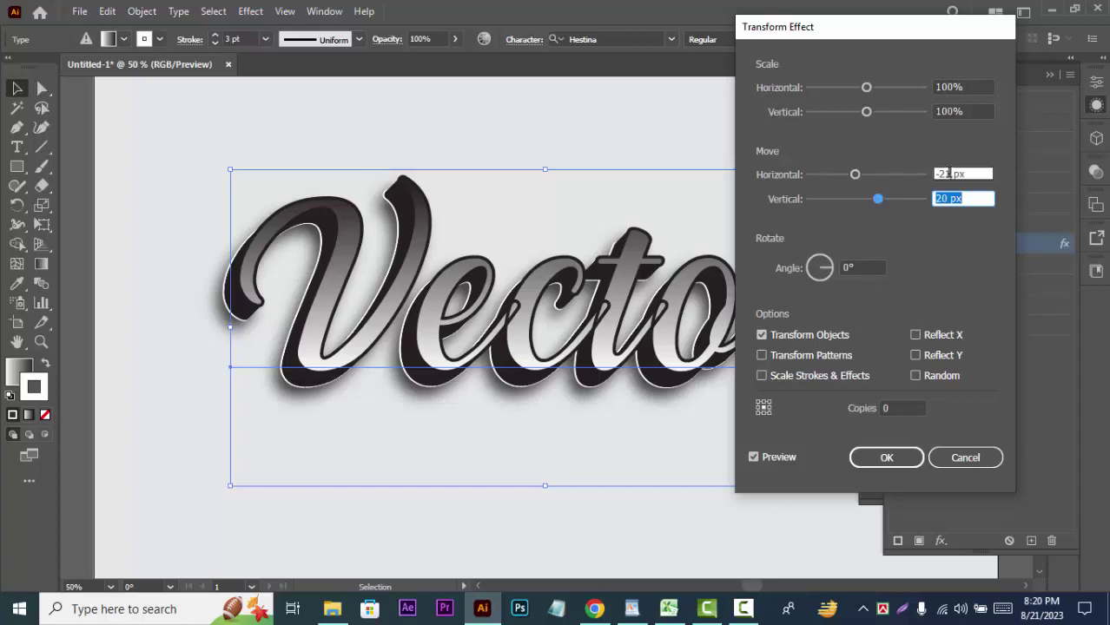
{"action": "left_click", "coordinate": [949, 173]}
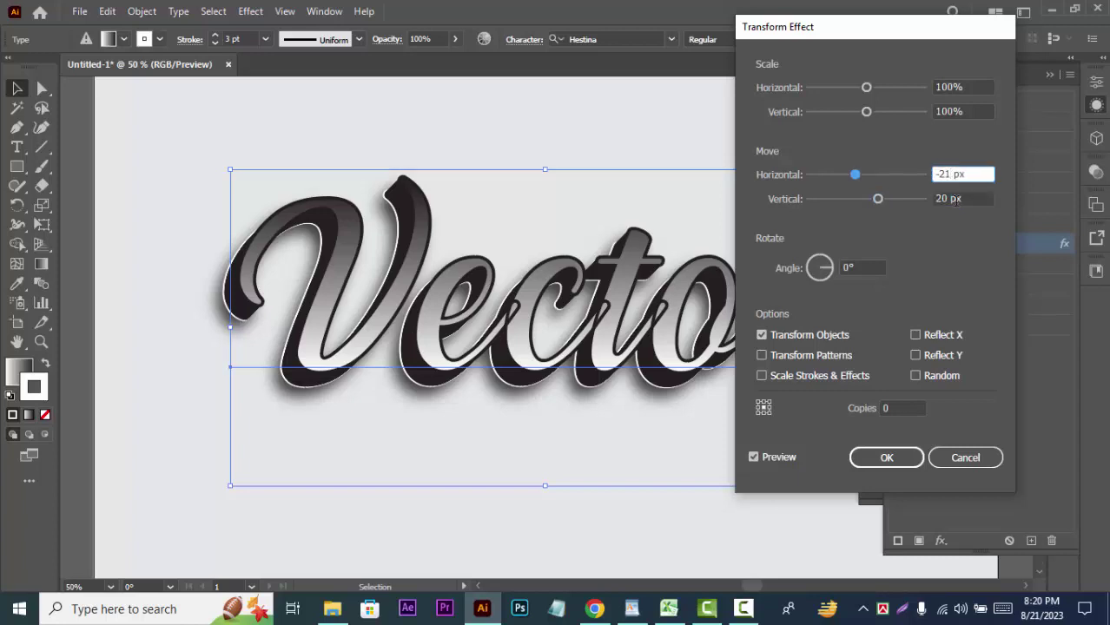
{"action": "key", "text": "Up"}
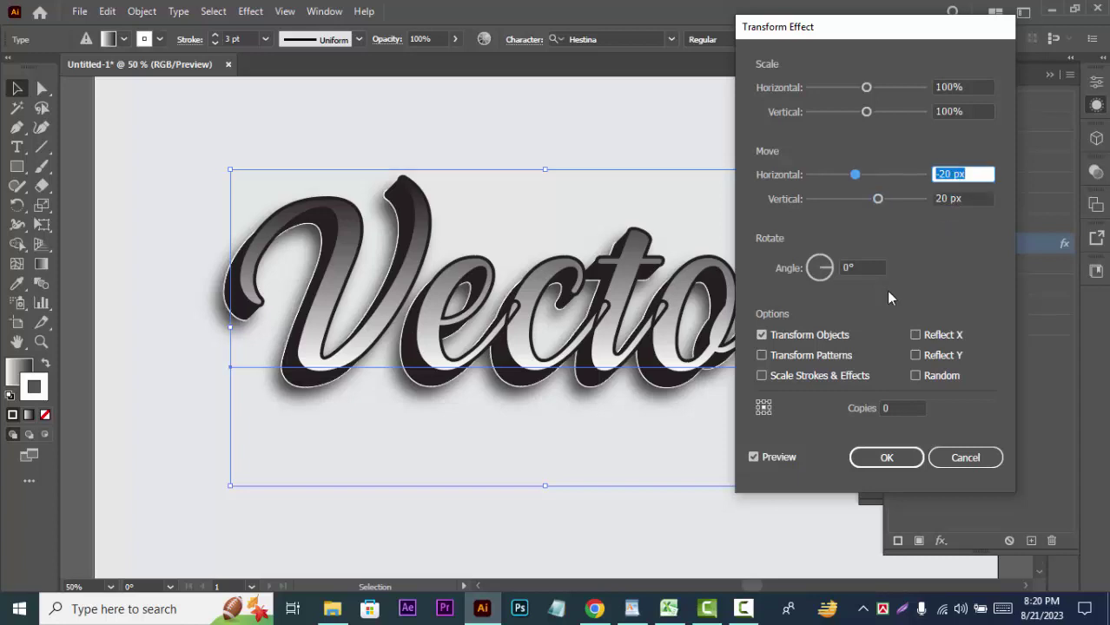
{"action": "left_click", "coordinate": [912, 456]}
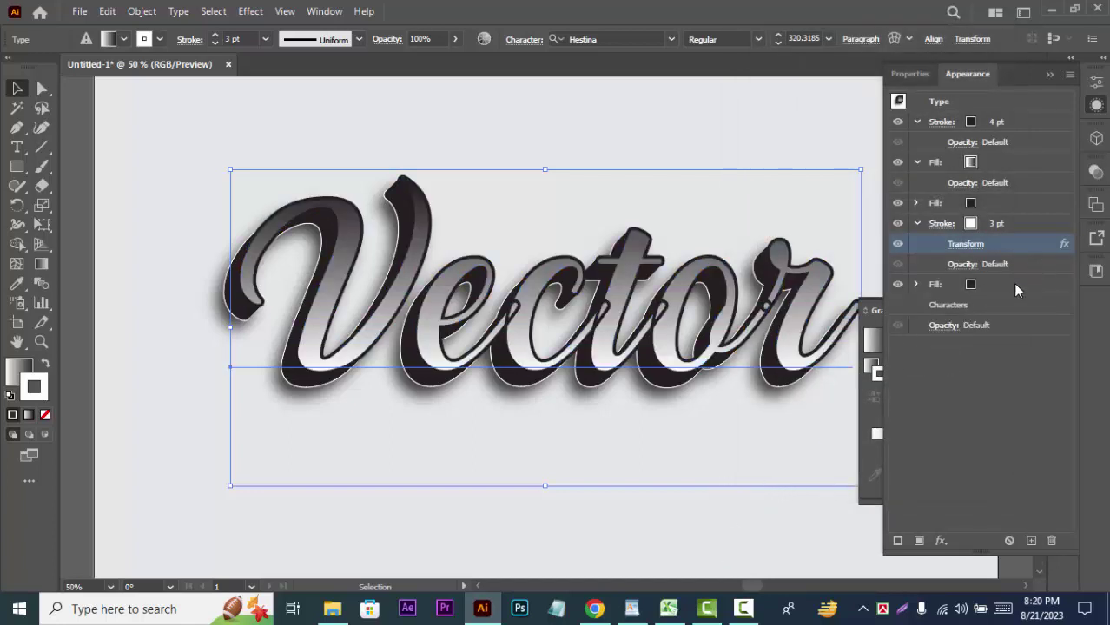
- Set the text's gradient fill angle to -90°
{"action": "left_click", "coordinate": [1004, 161]}
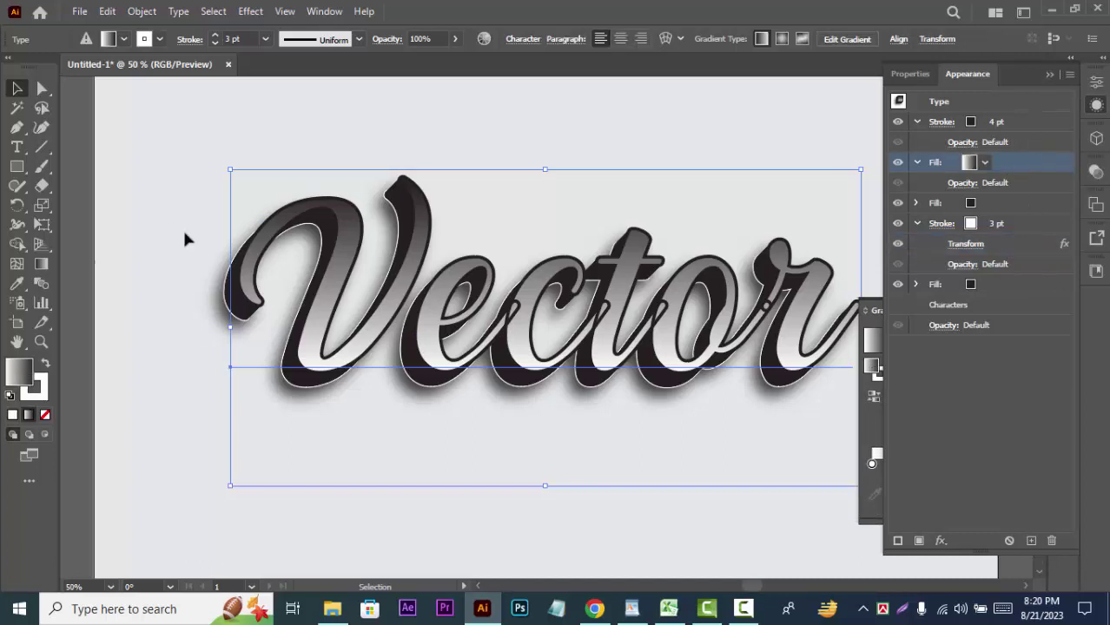
{"action": "left_click", "coordinate": [1050, 74]}
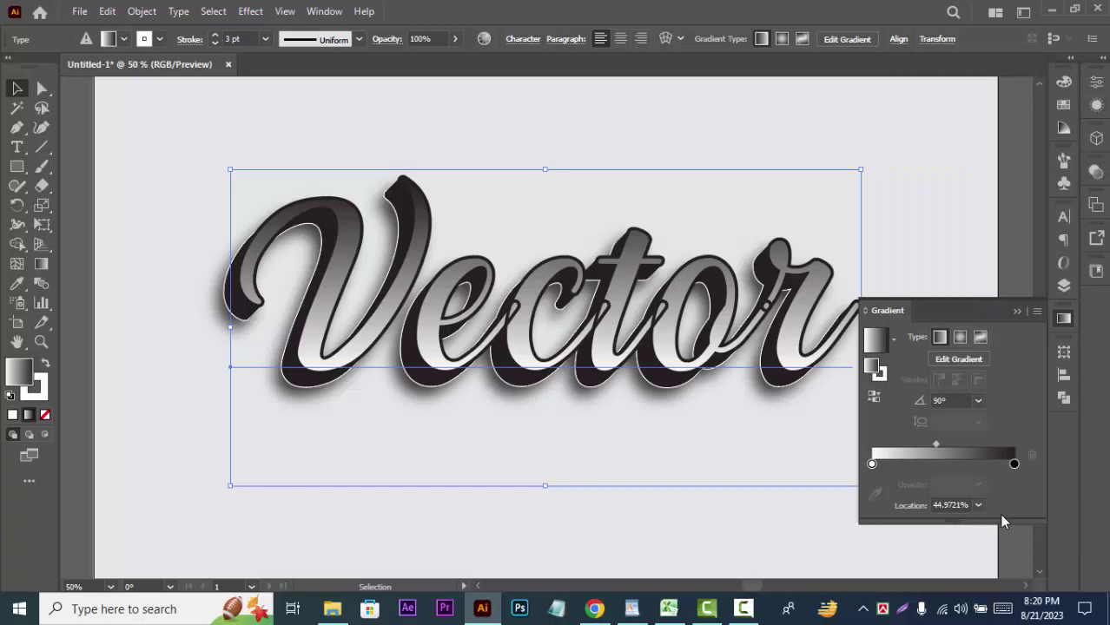
{"action": "left_click", "coordinate": [977, 401]}
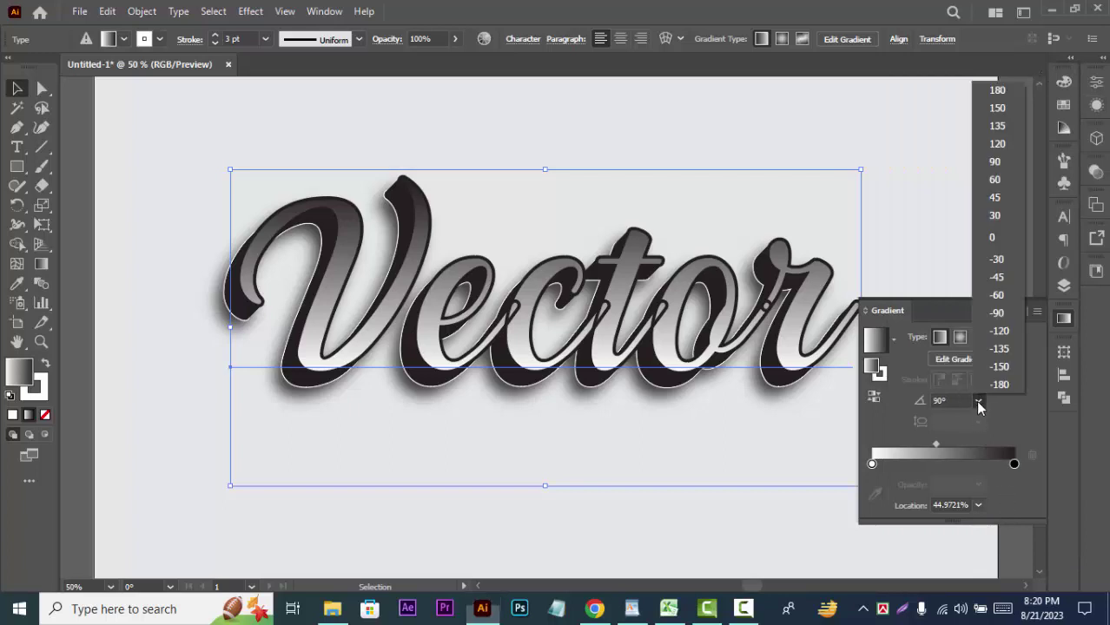
{"action": "left_click", "coordinate": [996, 313]}
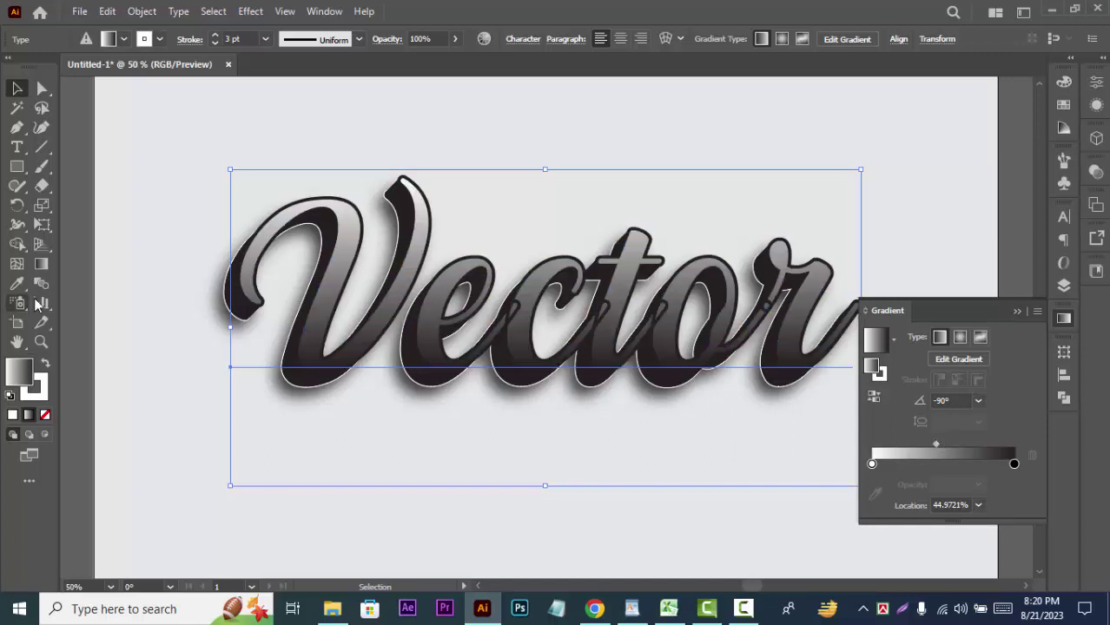
- Reposition the gradient stops on the letters, placing the white stop at 17.92%
{"action": "left_click", "coordinate": [41, 264]}
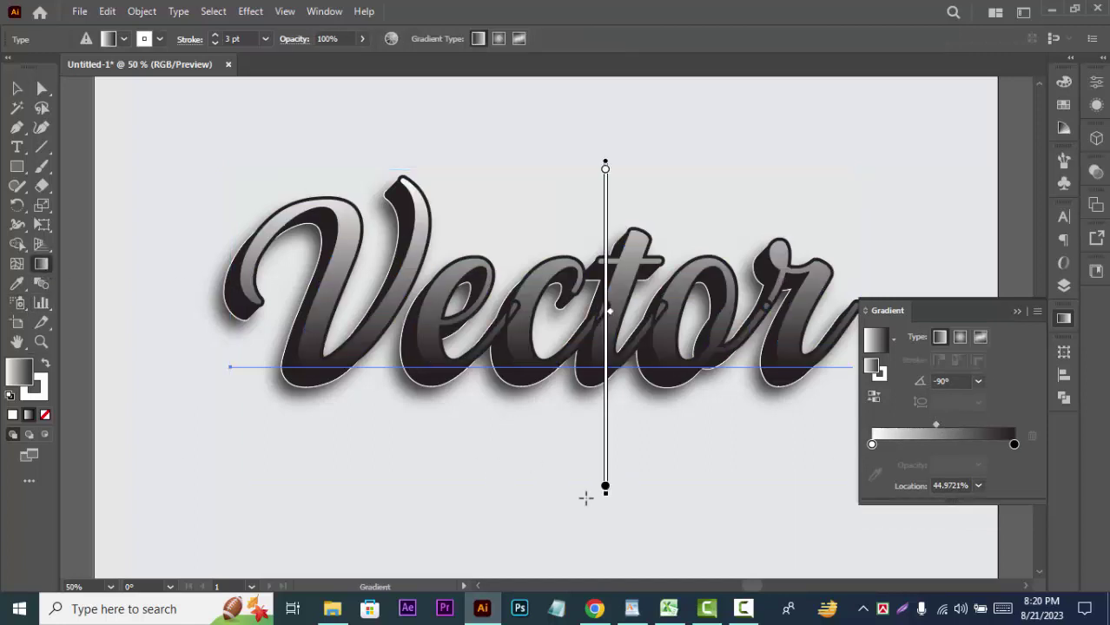
{"action": "mouse_move", "coordinate": [606, 487]}
{"action": "left_mouse_down"}
{"action": "mouse_move", "coordinate": [605, 439]}
{"action": "mouse_move", "coordinate": [604, 497]}
{"action": "left_mouse_up"}
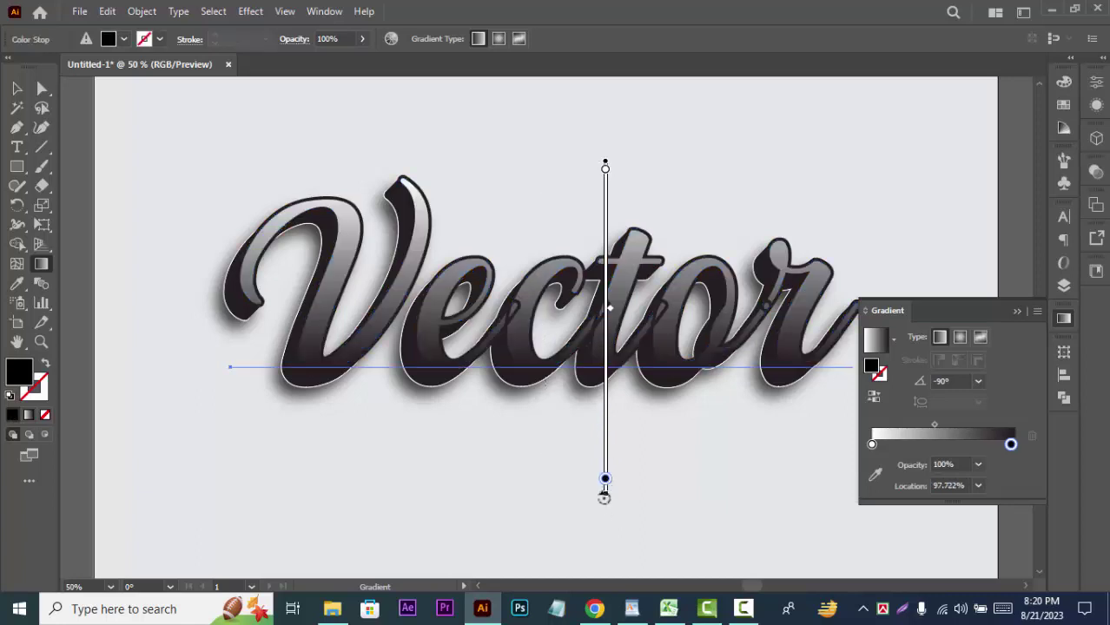
{"action": "mouse_move", "coordinate": [605, 489]}
{"action": "left_mouse_down"}
{"action": "mouse_move", "coordinate": [607, 442]}
{"action": "mouse_move", "coordinate": [545, 170]}
{"action": "mouse_move", "coordinate": [546, 216]}
{"action": "left_mouse_up"}
{"action": "left_click", "coordinate": [546, 165]}
{"action": "left_click_drag", "start_coordinate": [545, 260], "coordinate": [545, 224]}
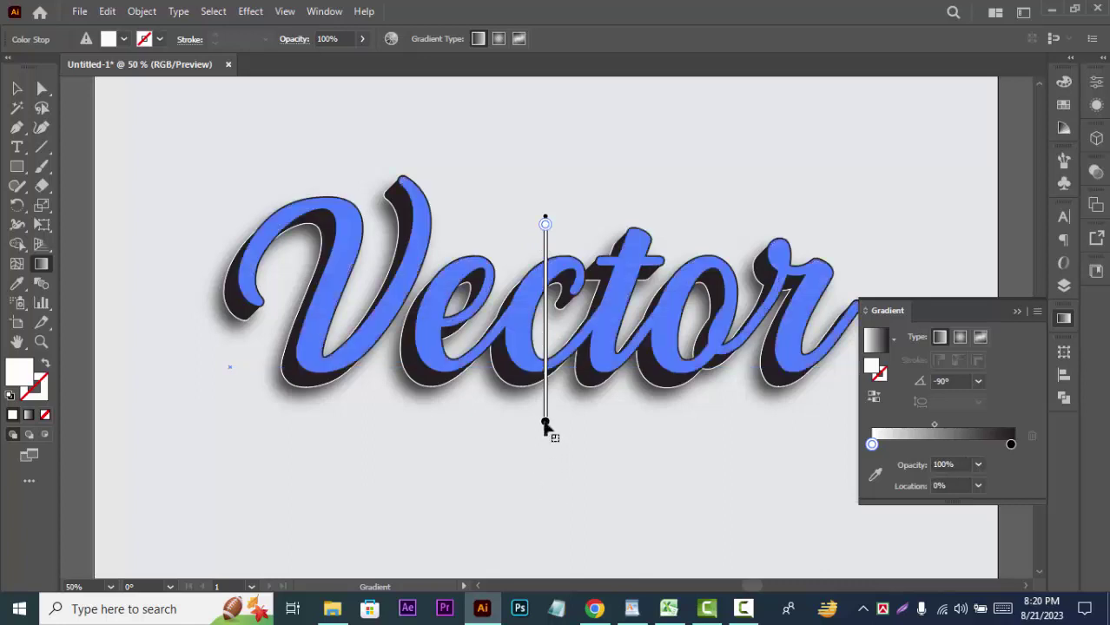
{"action": "left_click_drag", "start_coordinate": [546, 467], "coordinate": [545, 408]}
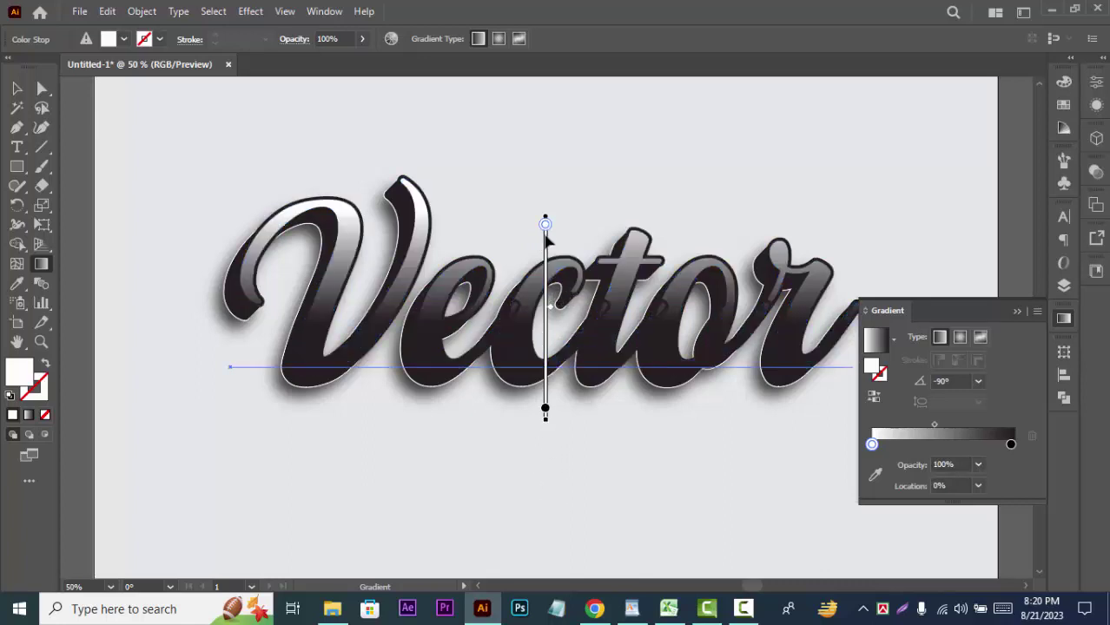
{"action": "double_click", "coordinate": [550, 333]}
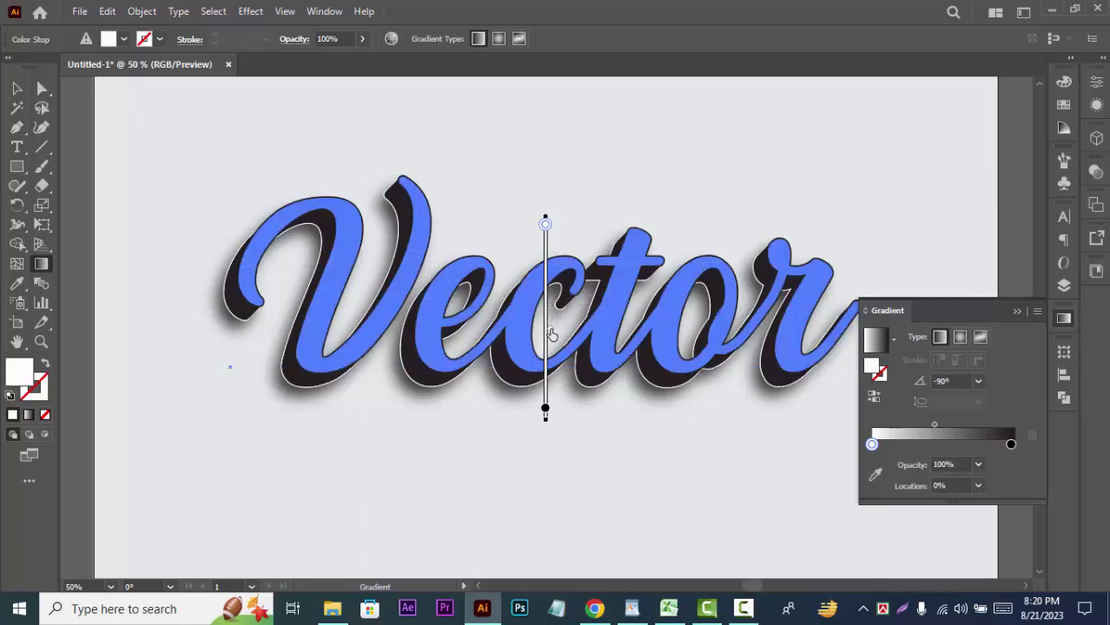
{"action": "left_click", "coordinate": [548, 223]}
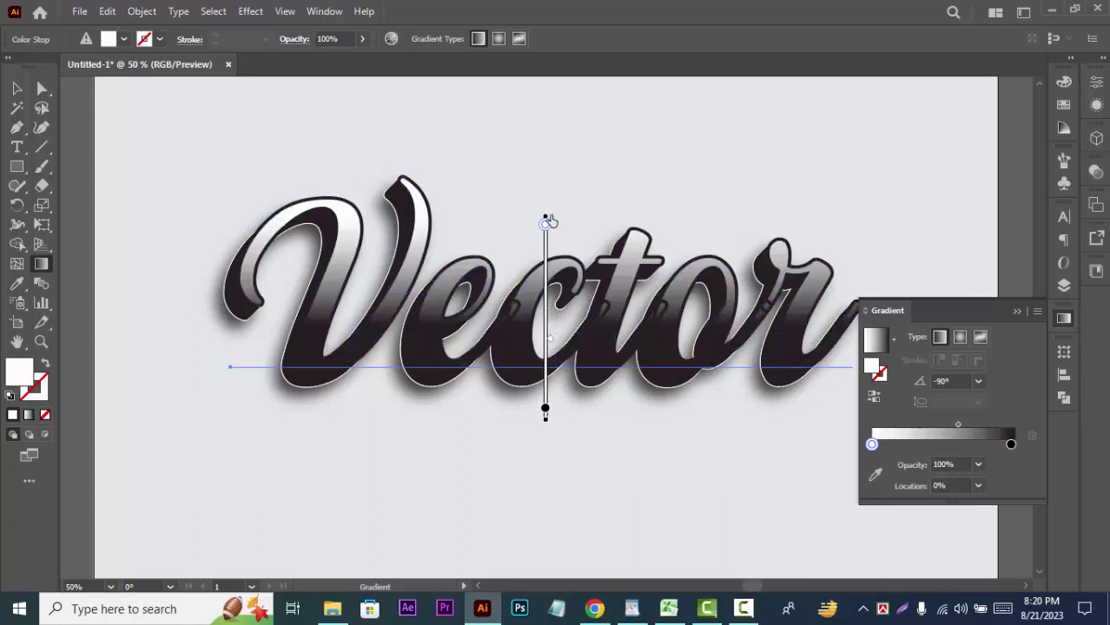
{"action": "double_click", "coordinate": [546, 270]}
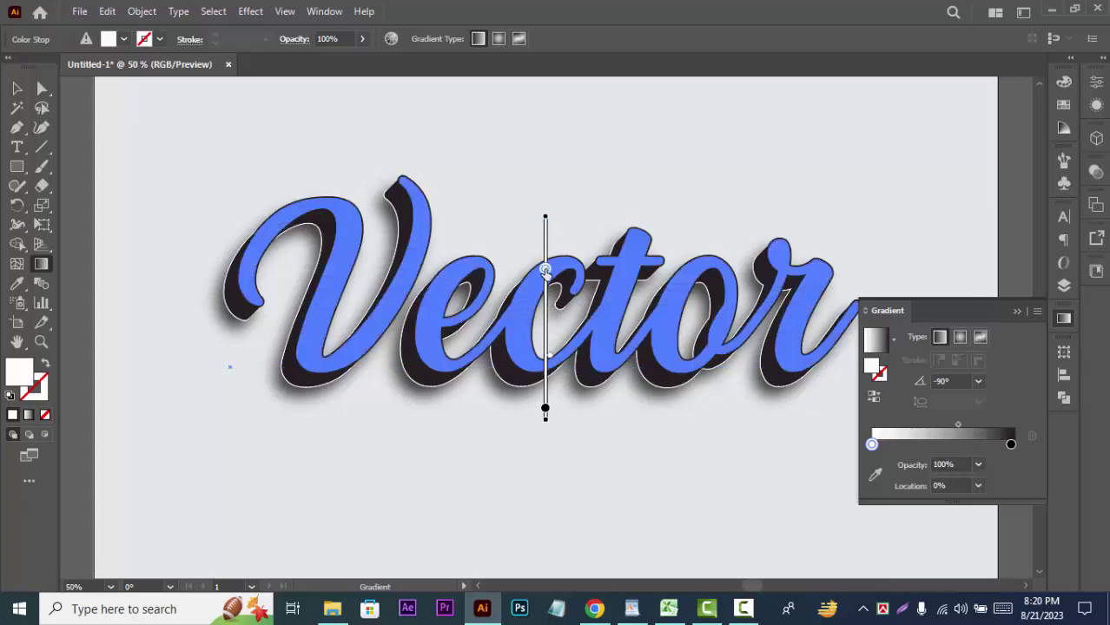
{"action": "left_click_drag", "start_coordinate": [545, 270], "coordinate": [546, 258]}
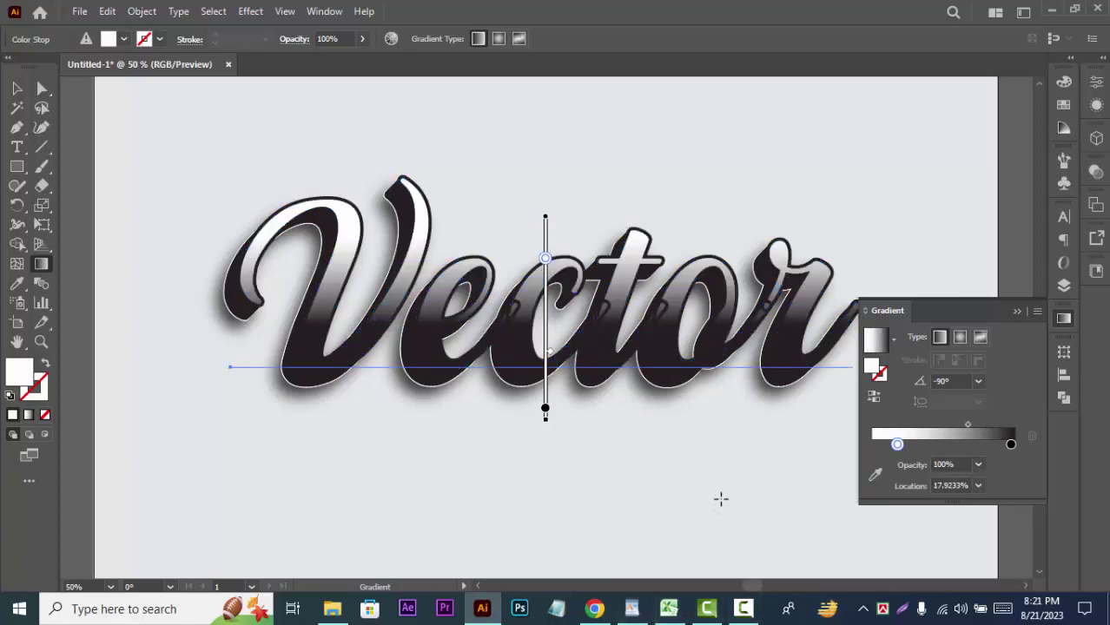
- Change the gradient's dark end stop to 40% grey
{"action": "double_click", "coordinate": [545, 409]}
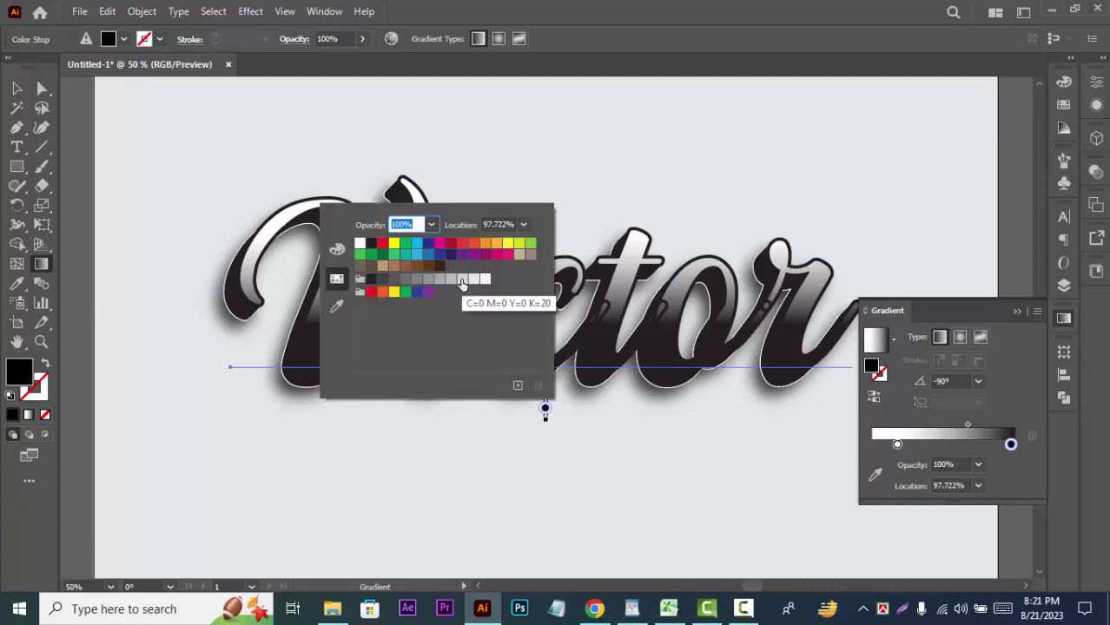
{"action": "left_click", "coordinate": [463, 280]}
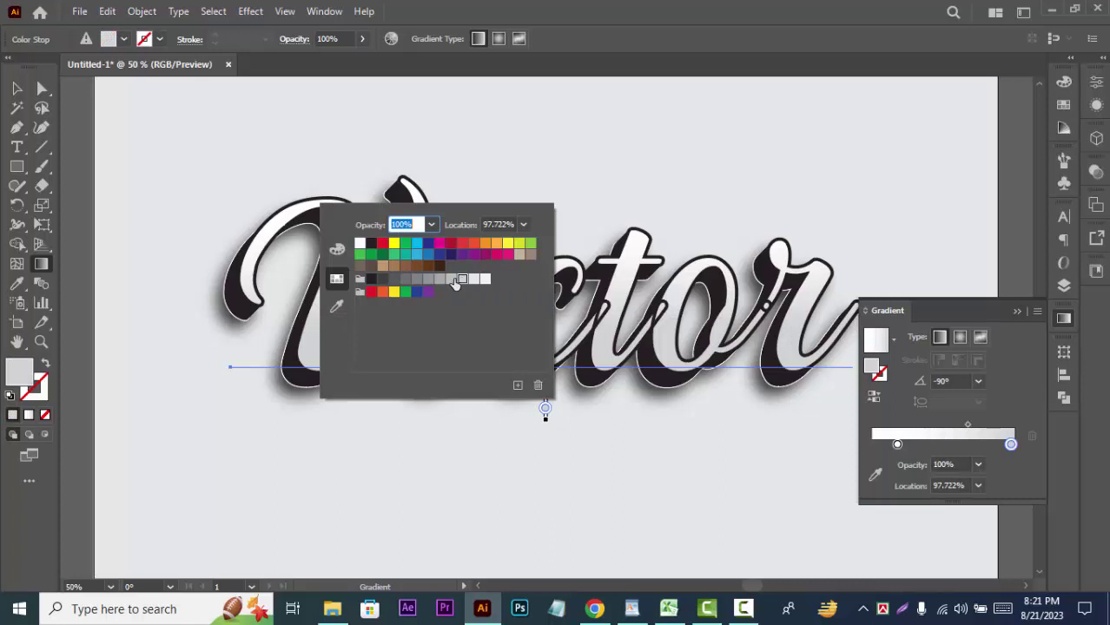
{"action": "left_click", "coordinate": [450, 279]}
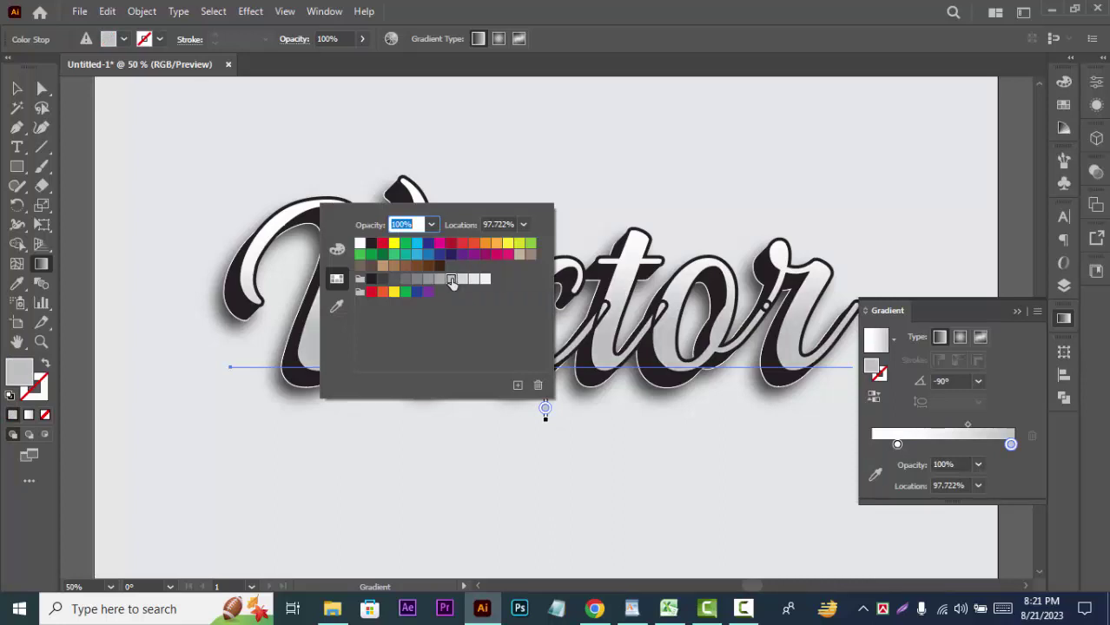
{"action": "left_click", "coordinate": [440, 279]}
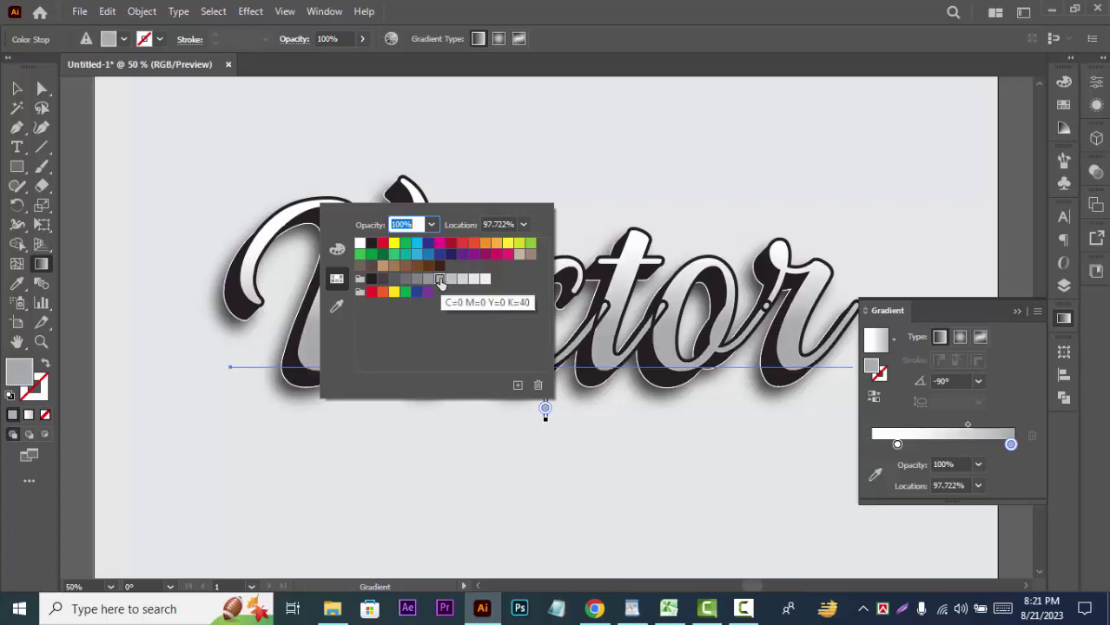
{"action": "left_click", "coordinate": [568, 461]}
- Set the gradient's start stop to White and finish gradient editing
{"action": "double_click", "coordinate": [545, 258]}
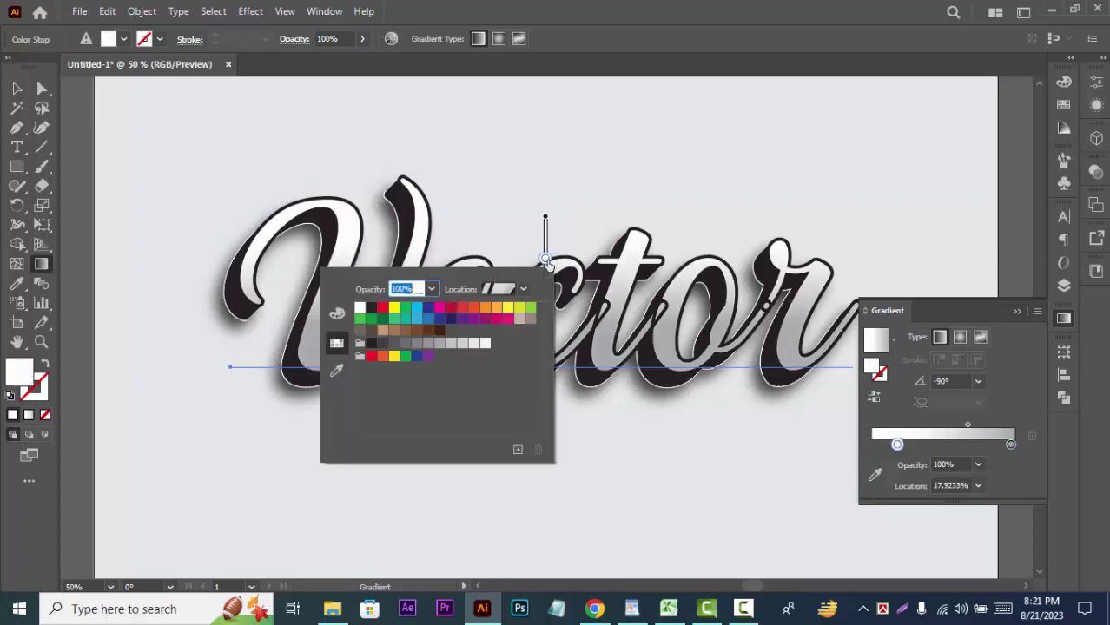
{"action": "left_click", "coordinate": [360, 309]}
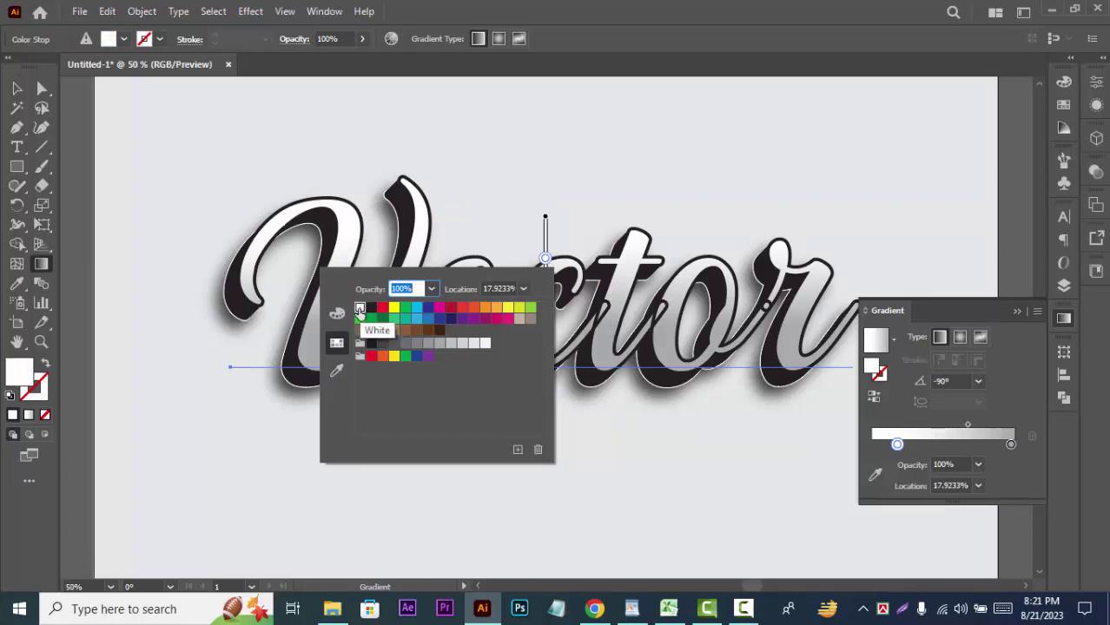
{"action": "left_click", "coordinate": [338, 369]}
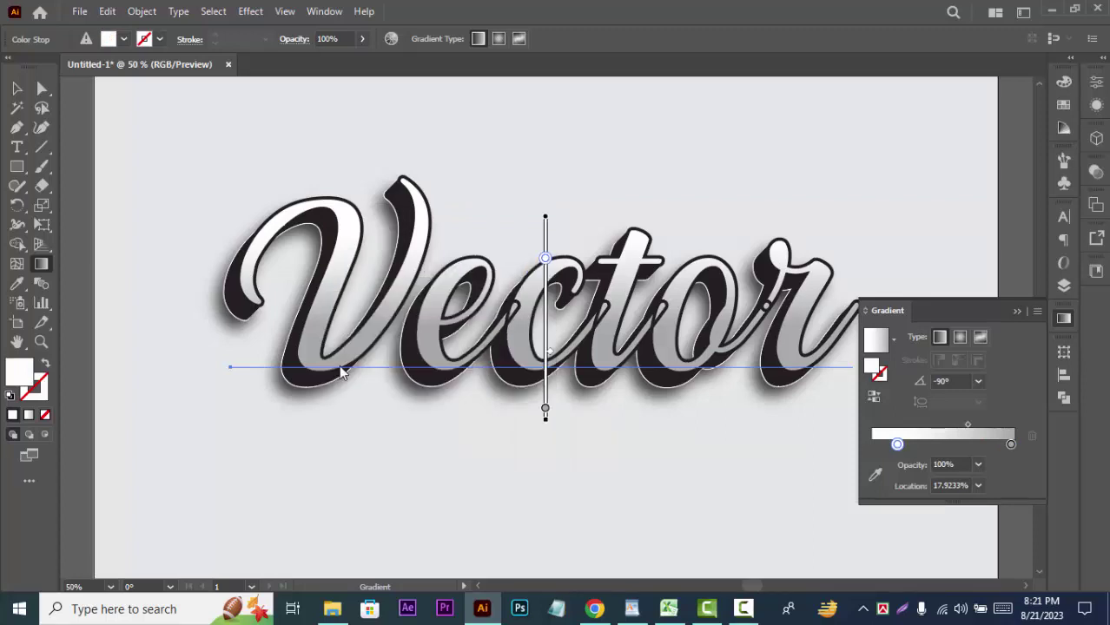
{"action": "left_click", "coordinate": [124, 41]}
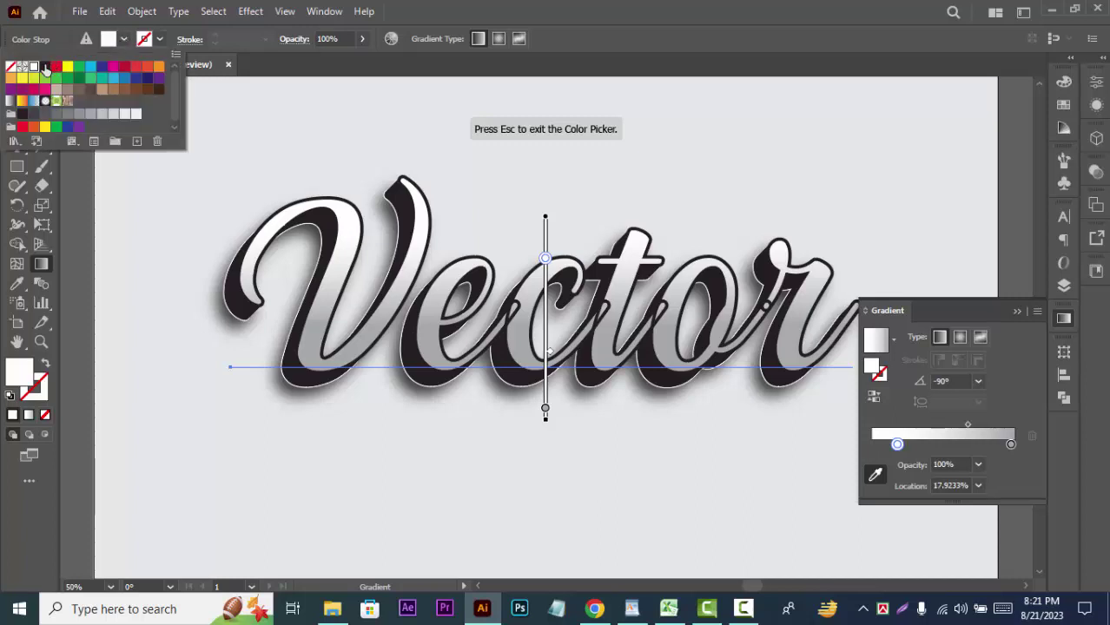
{"action": "left_click", "coordinate": [138, 191]}
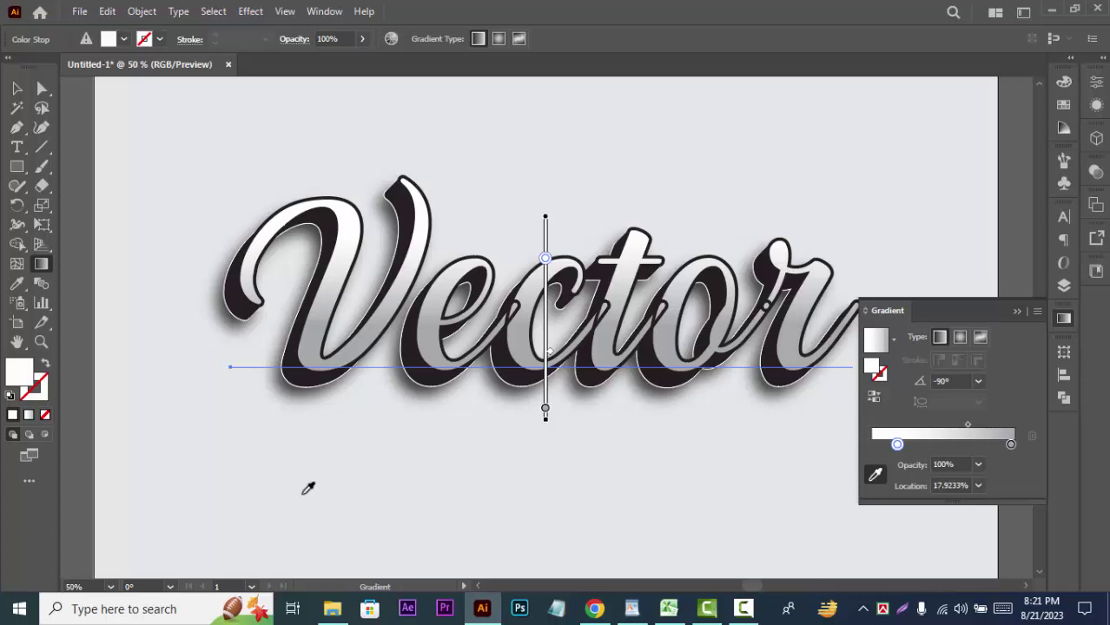
{"action": "left_click", "coordinate": [17, 88]}
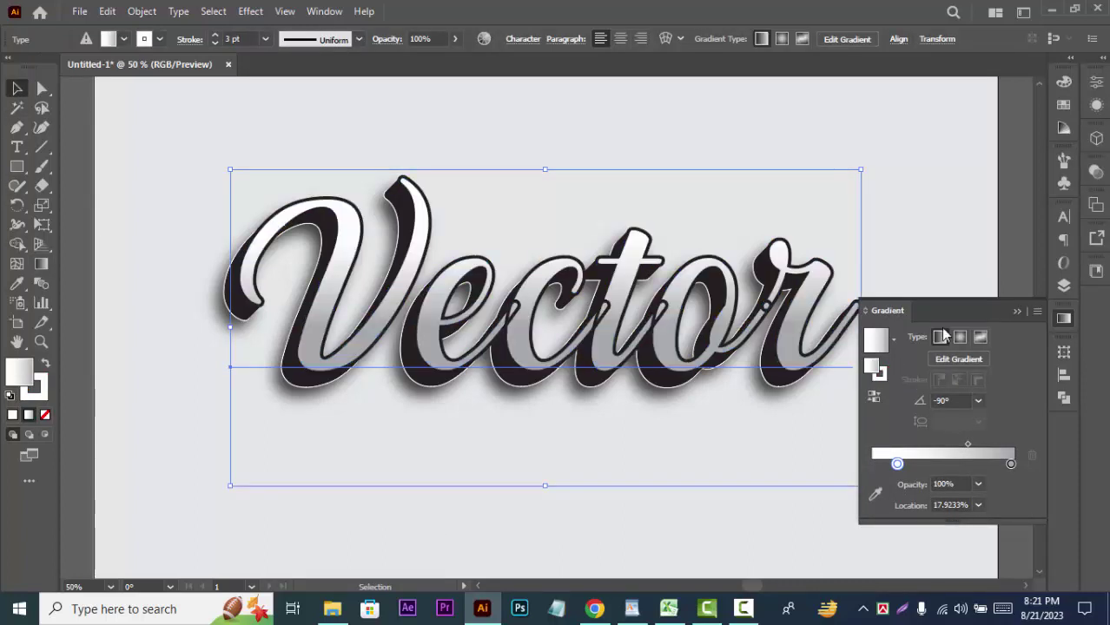
- Close the Gradient panel, return to the Selection tool and recentre the Vector text
{"action": "left_click", "coordinate": [1025, 312]}
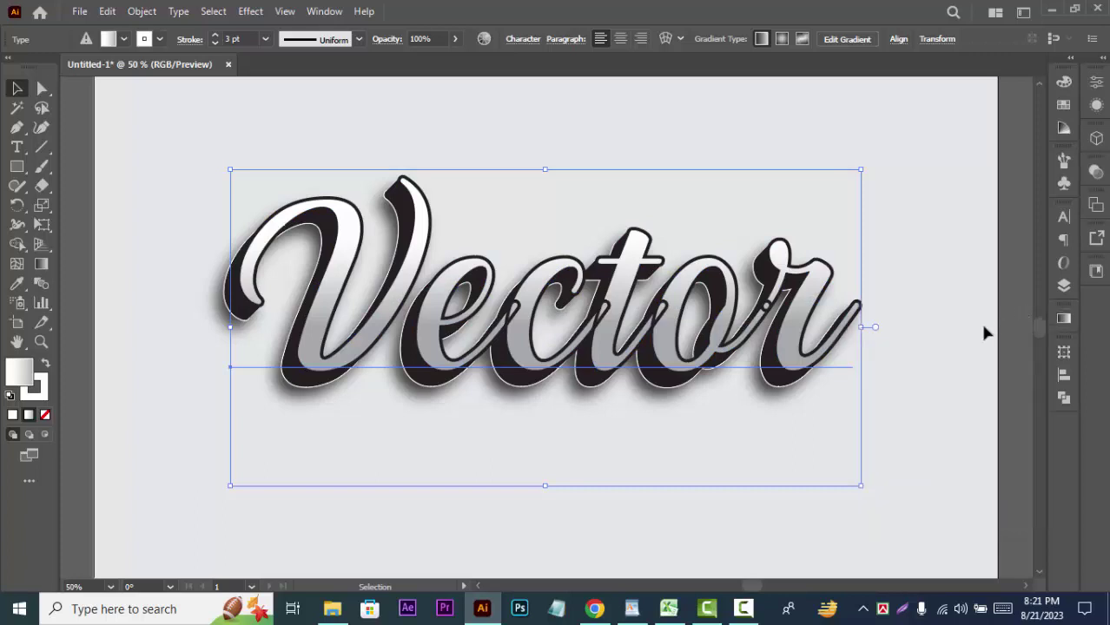
{"action": "left_click", "coordinate": [18, 149]}
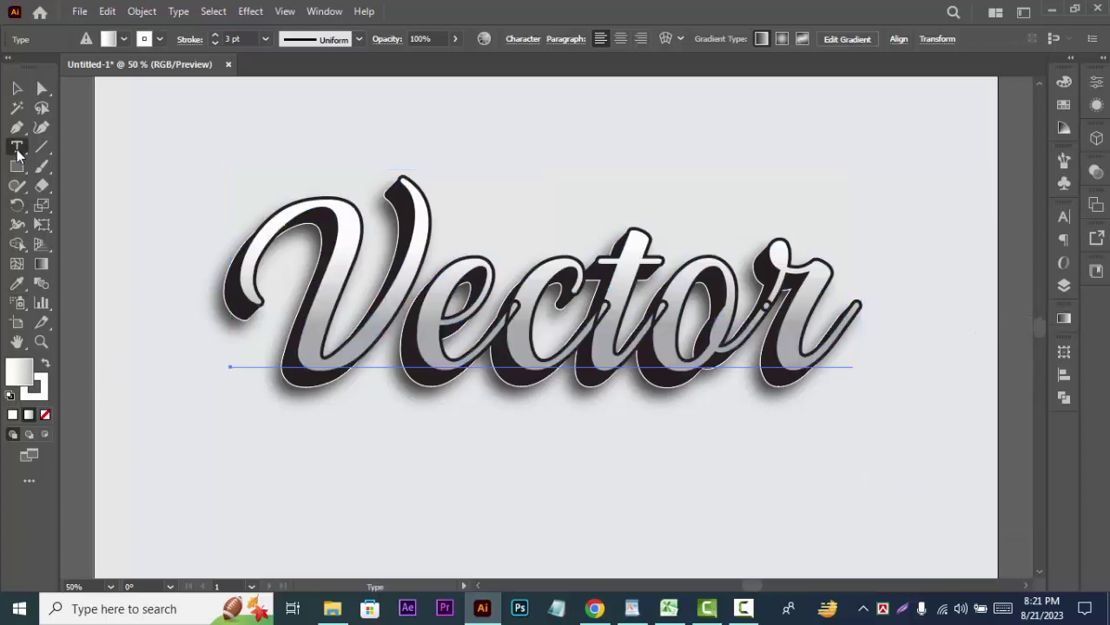
{"action": "left_click", "coordinate": [17, 88]}
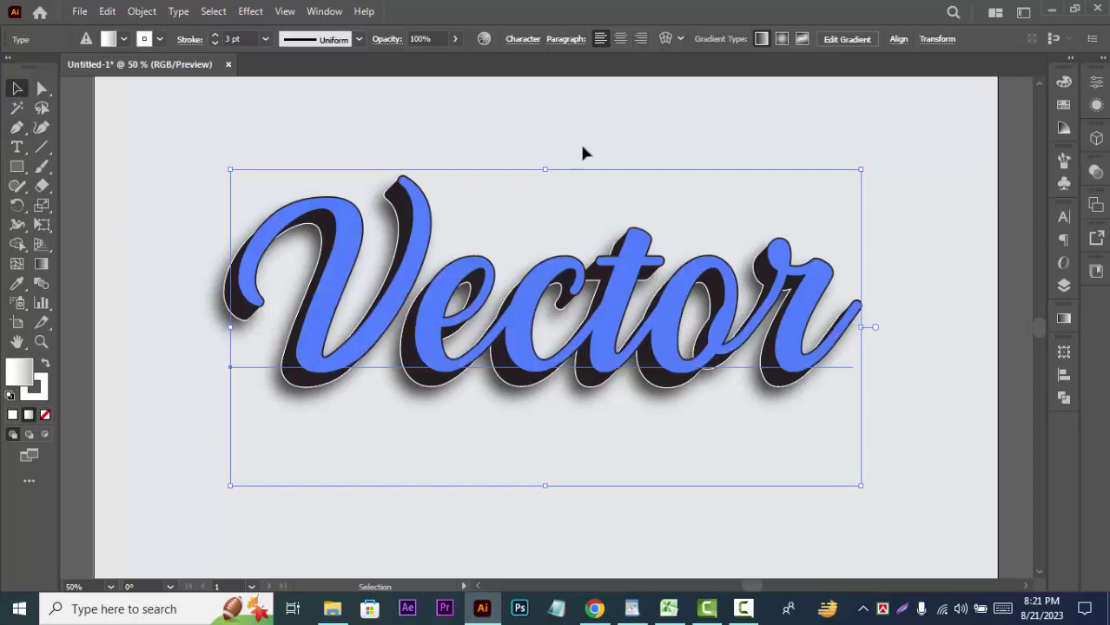
{"action": "left_click_drag", "start_coordinate": [939, 257], "coordinate": [831, 280]}
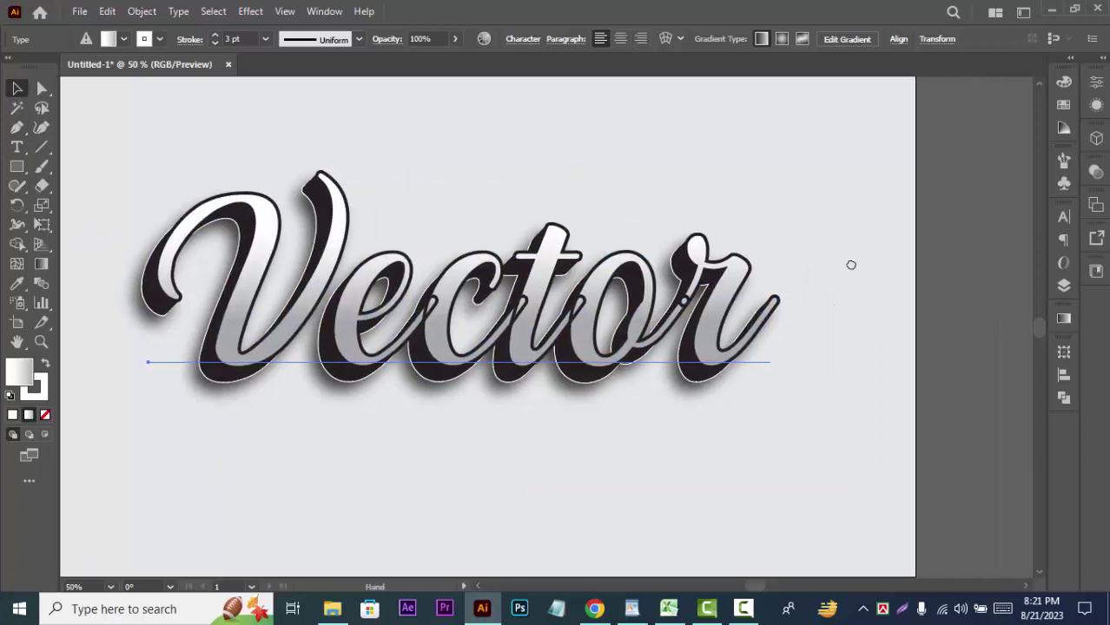